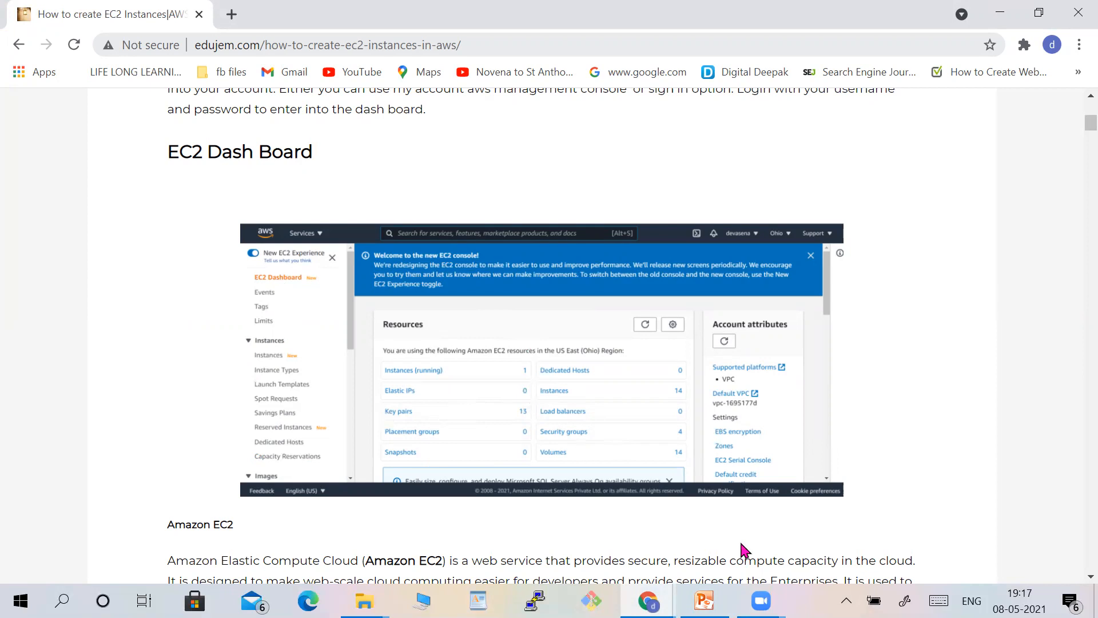
Read the tutorial article's sections on the EC2 dashboard, services list, regions and security groups.
scroll(744, 550, "down", 10)
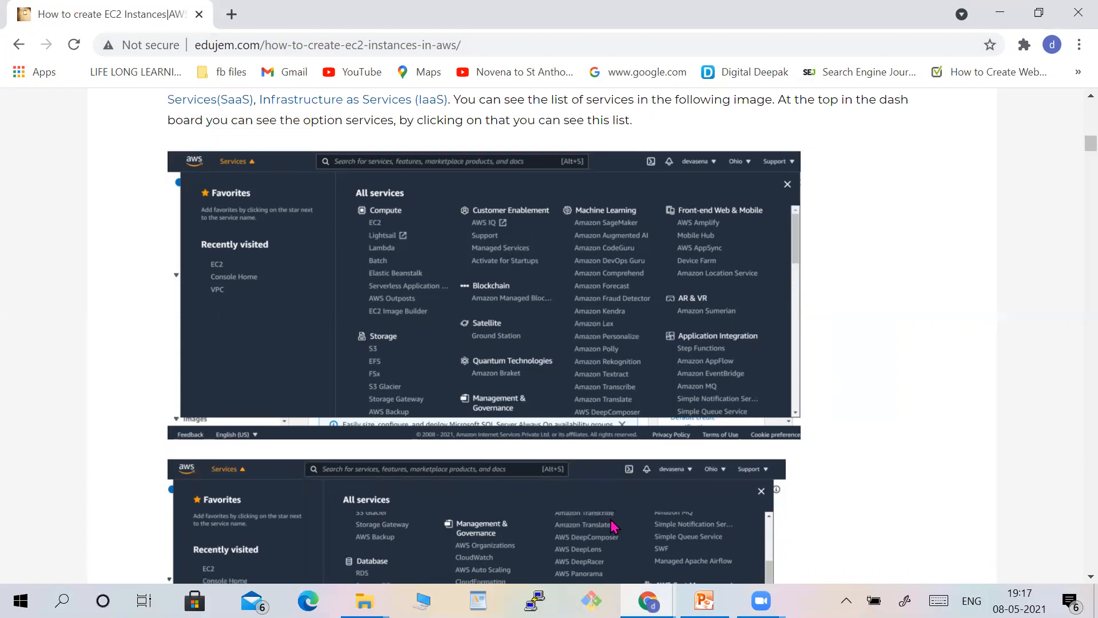
scroll(612, 525, "down", 4)
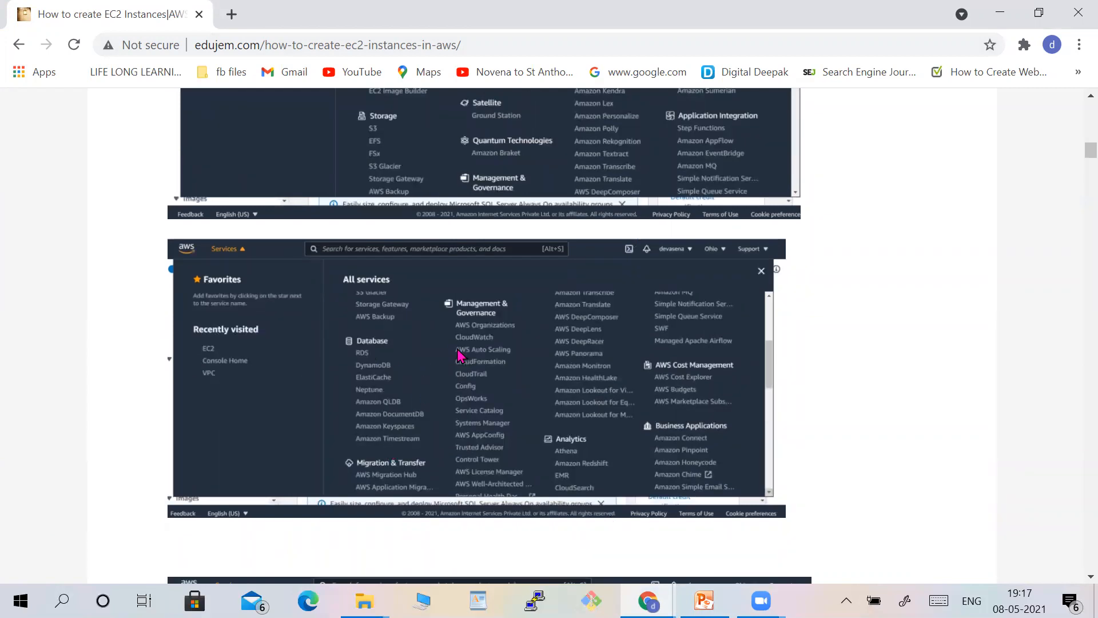
scroll(749, 458, "down", 7)
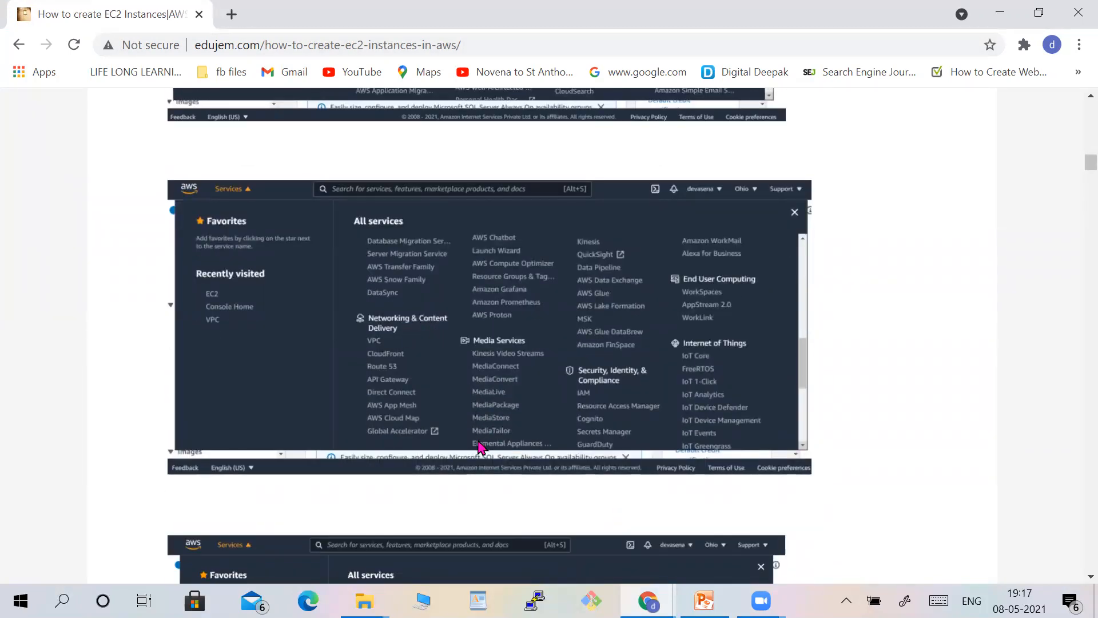
scroll(476, 434, "down", 5)
scroll(481, 446, "down", 2)
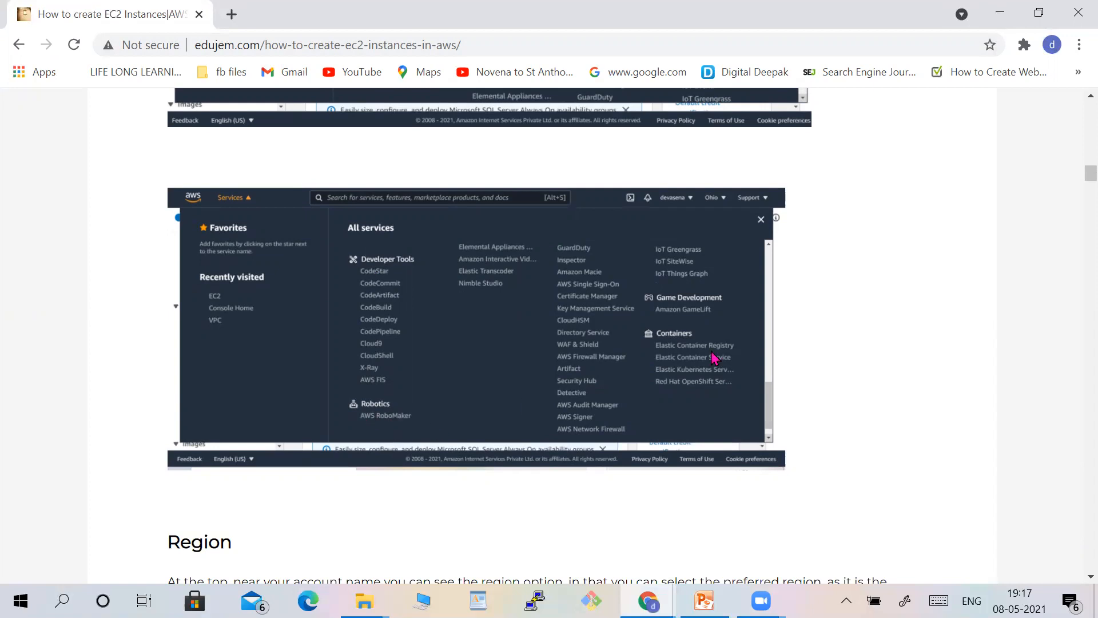
scroll(712, 358, "down", 10)
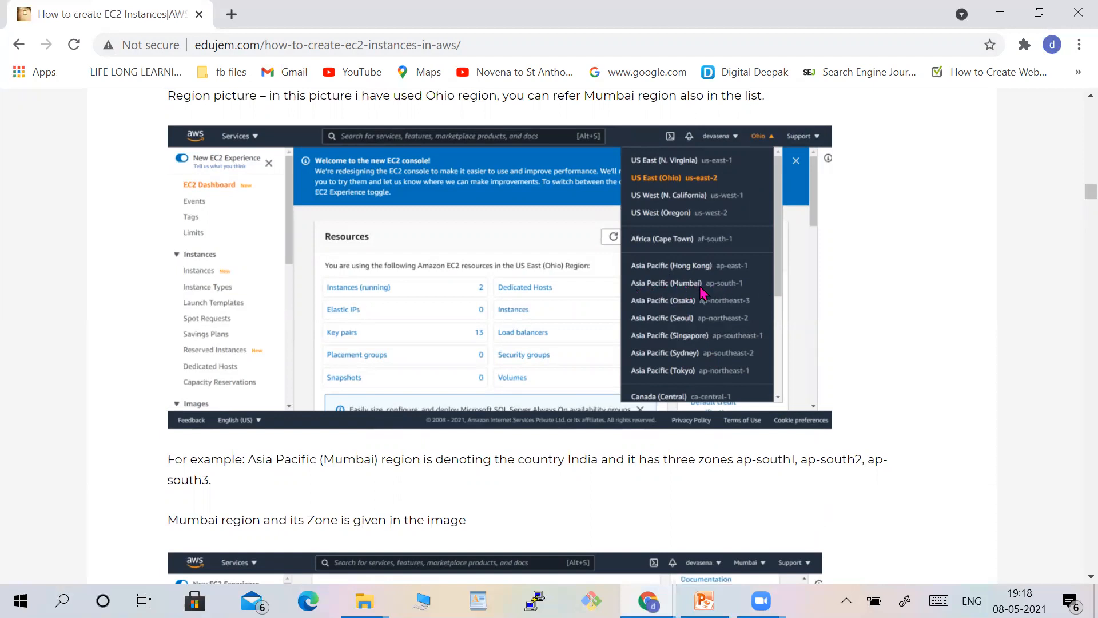
scroll(697, 292, "down", 7)
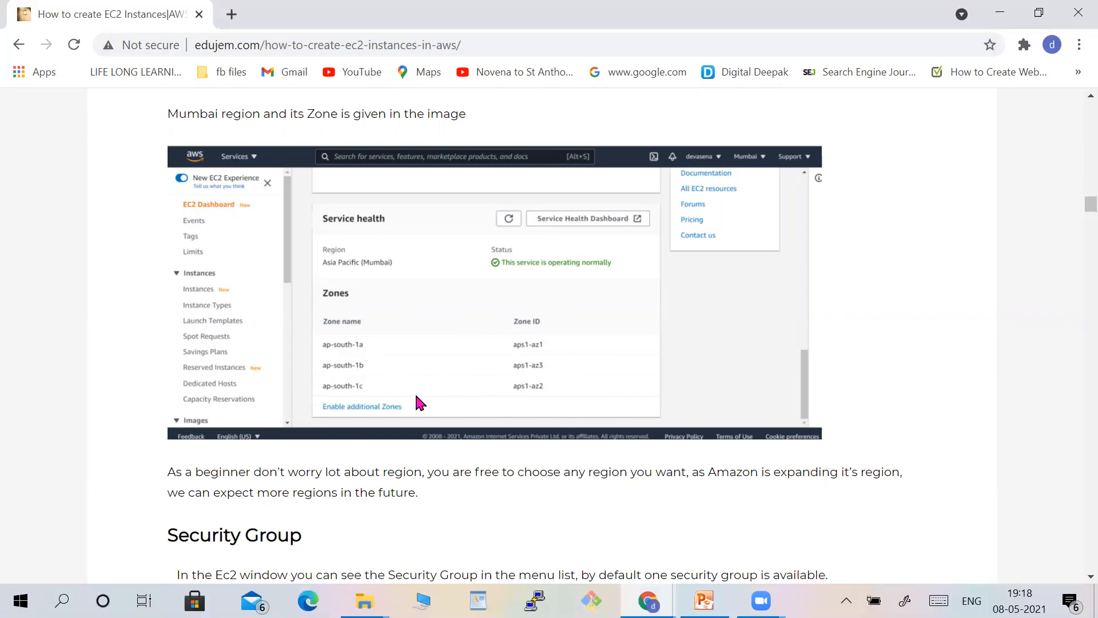
scroll(416, 397, "down", 7)
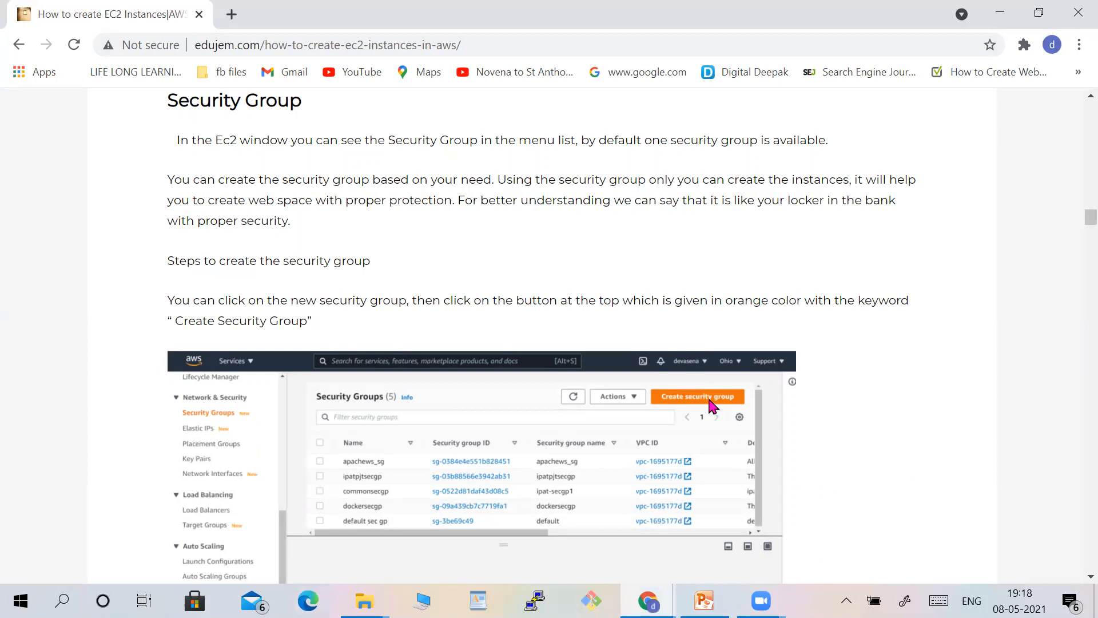
scroll(711, 405, "down", 3)
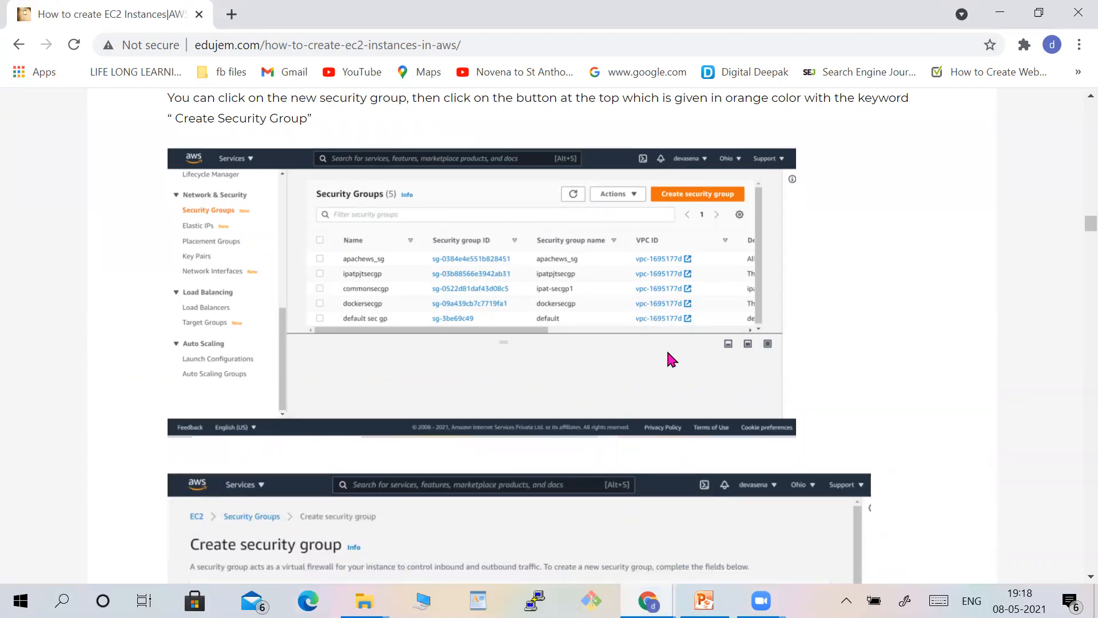
scroll(667, 353, "down", 6)
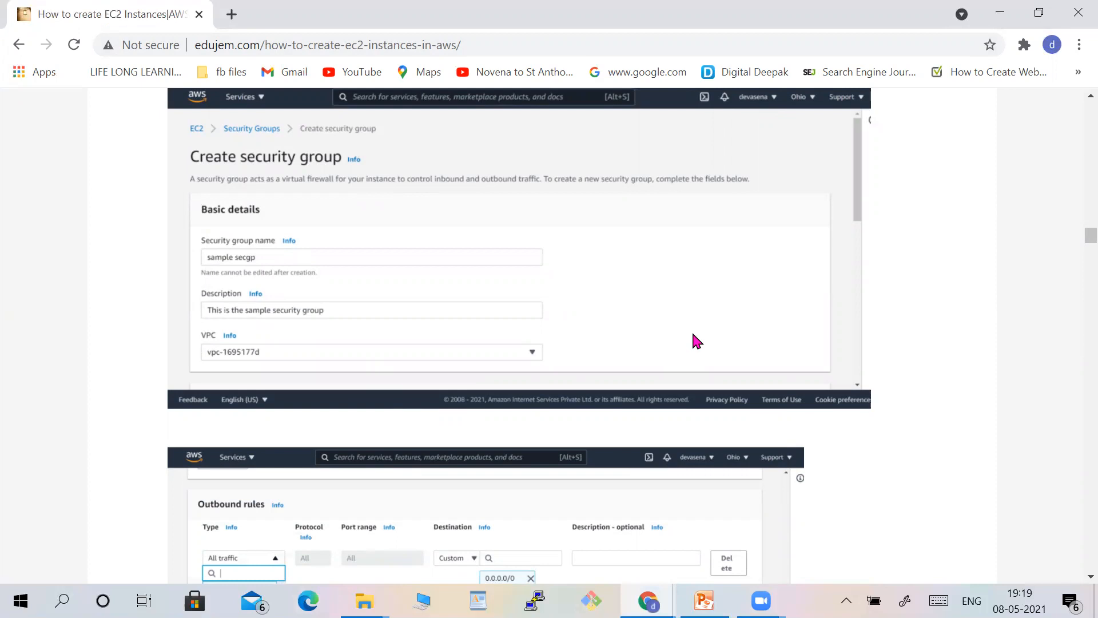
scroll(693, 335, "down", 5)
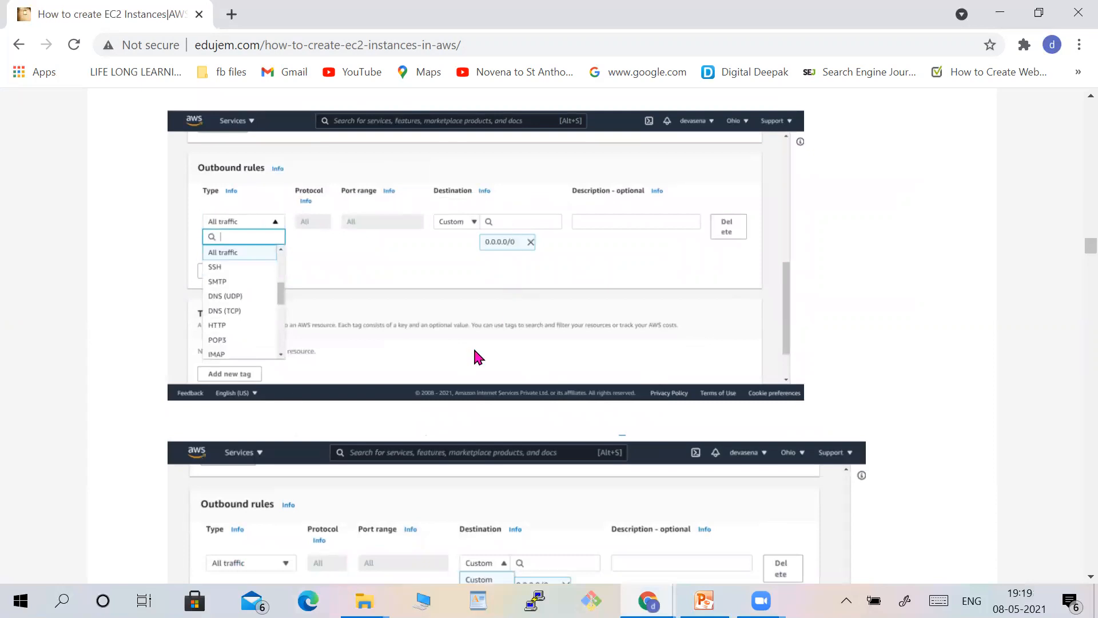
scroll(483, 332, "down", 6)
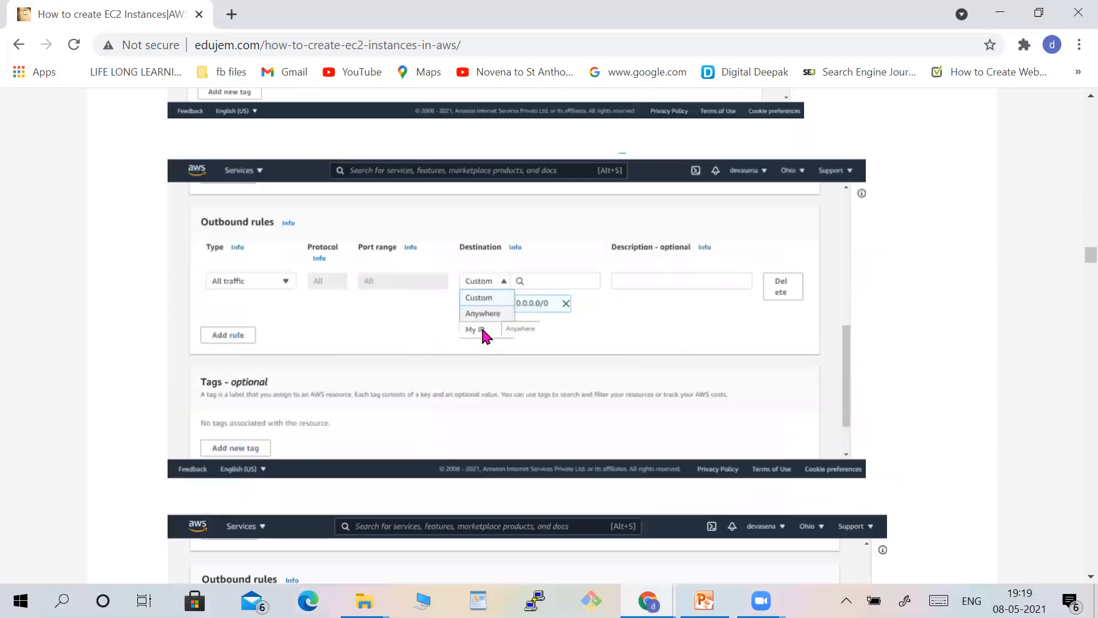
scroll(485, 337, "down", 4)
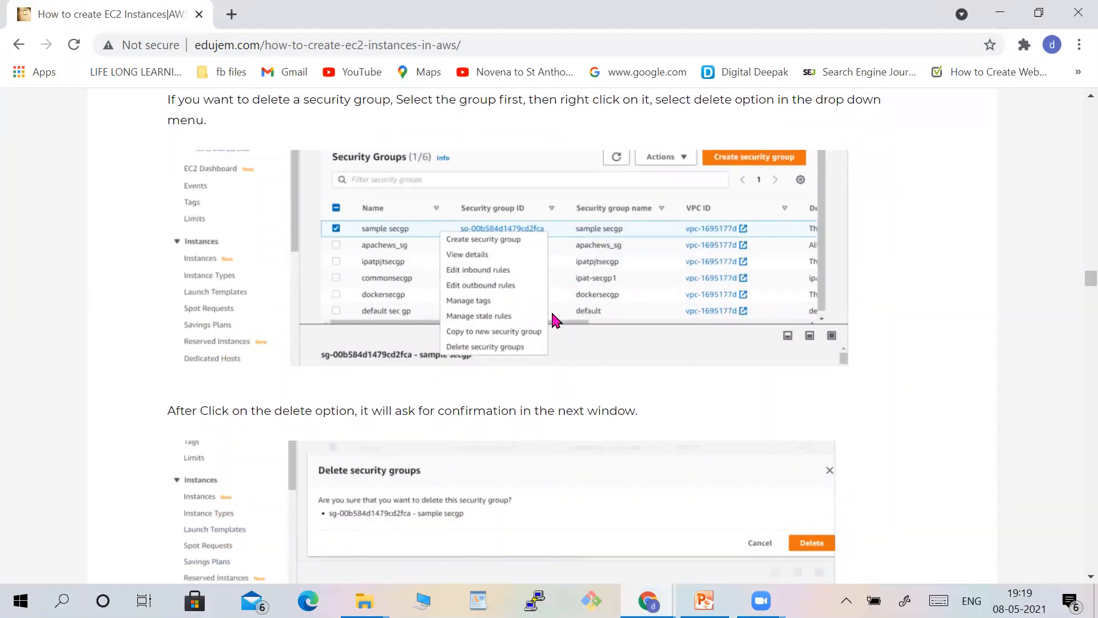
scroll(552, 319, "down", 15)
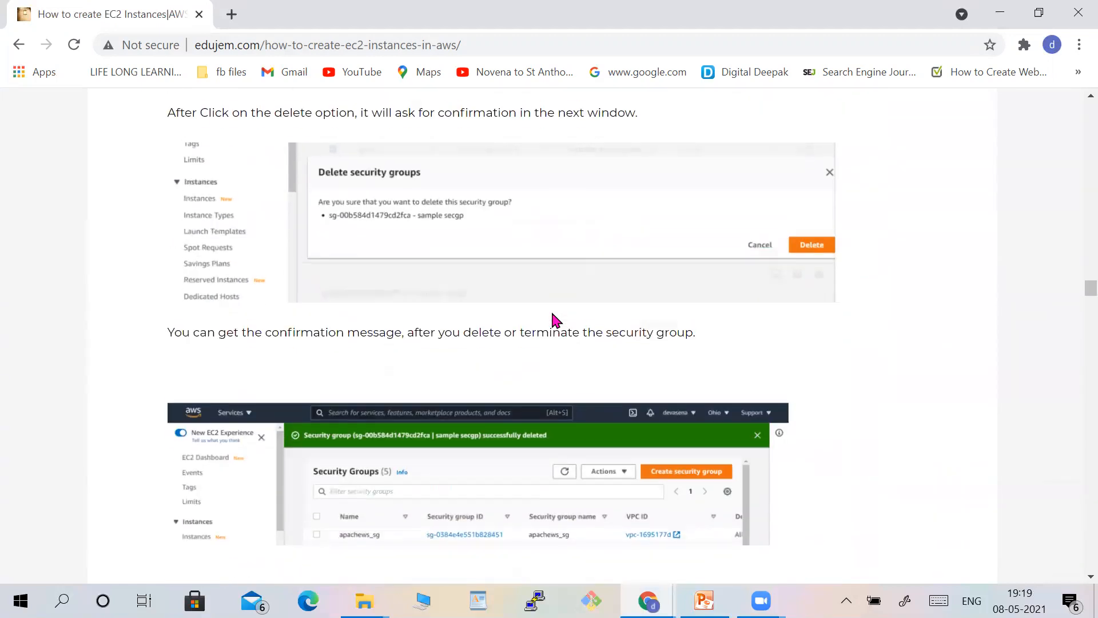
scroll(552, 318, "down", 2)
Read the article's steps for creating instances, covering AMI selection and instance type.
scroll(552, 318, "up", 2)
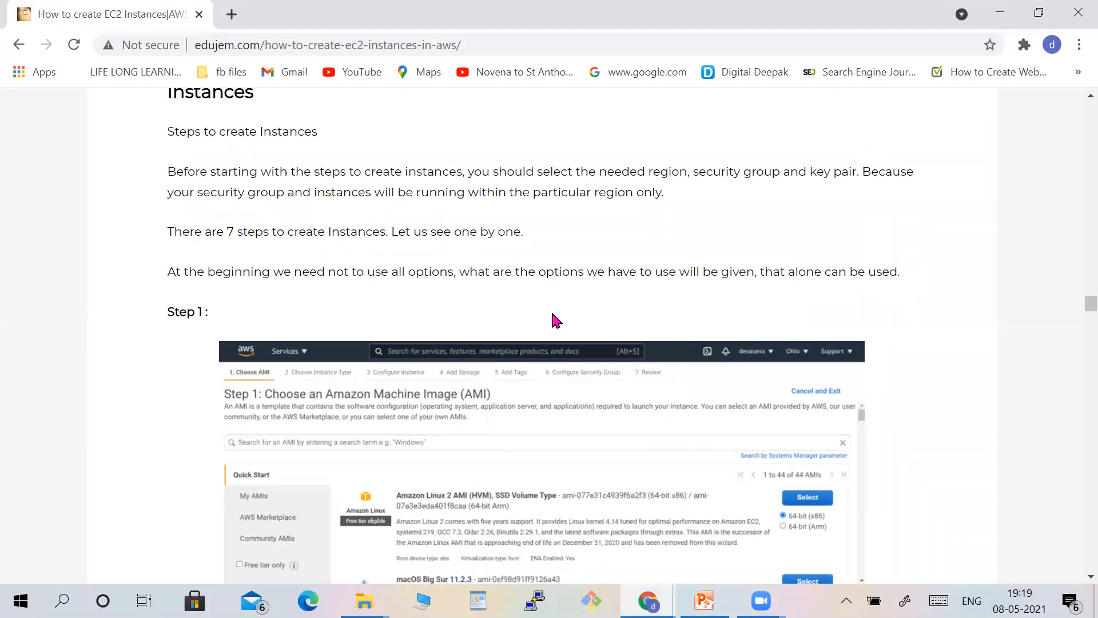
scroll(554, 320, "down", 3)
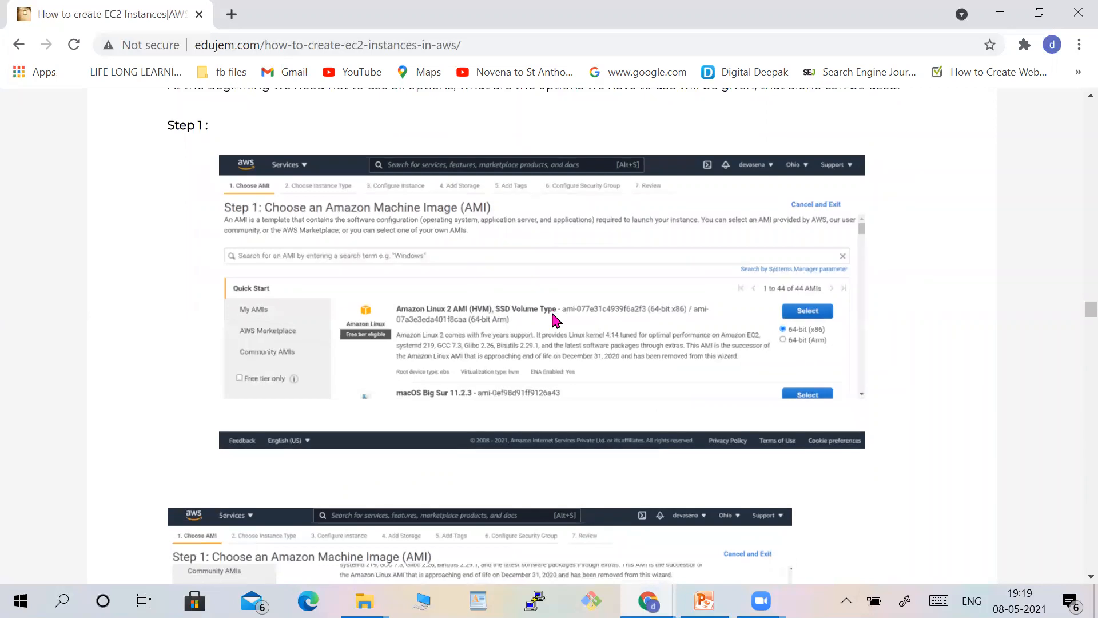
scroll(554, 320, "down", 2)
scroll(555, 320, "up", 3)
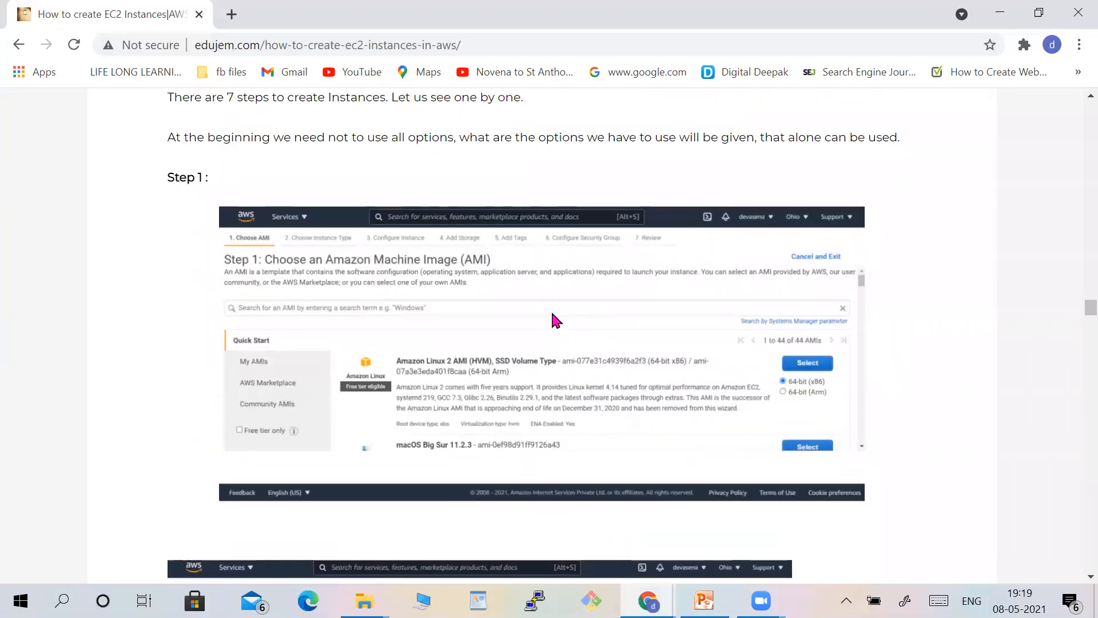
scroll(553, 320, "up", 1)
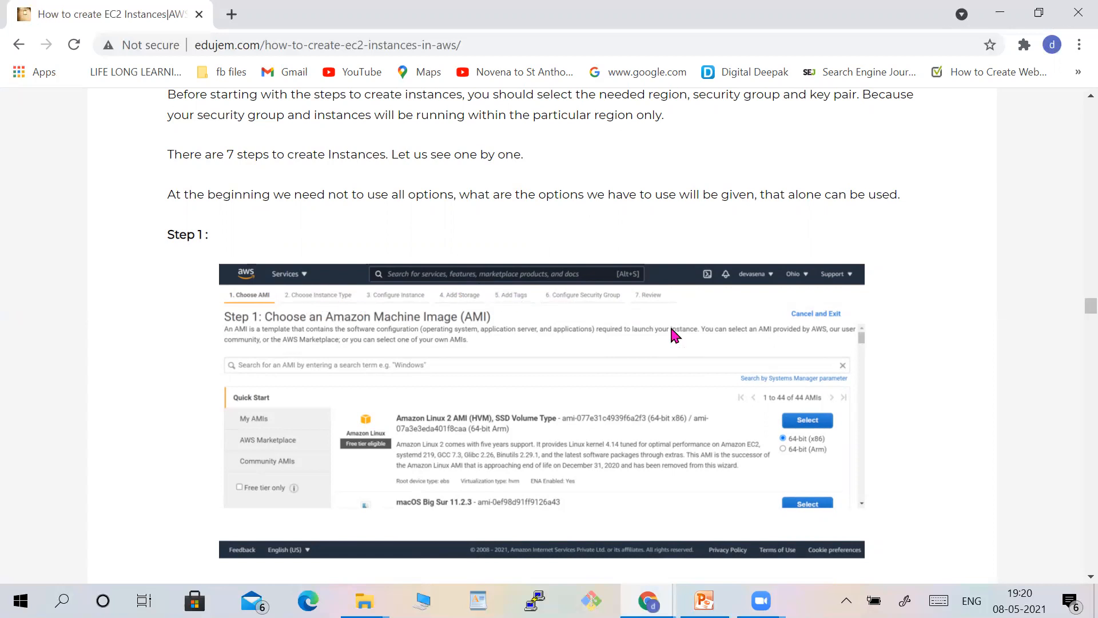
scroll(676, 350, "down", 8)
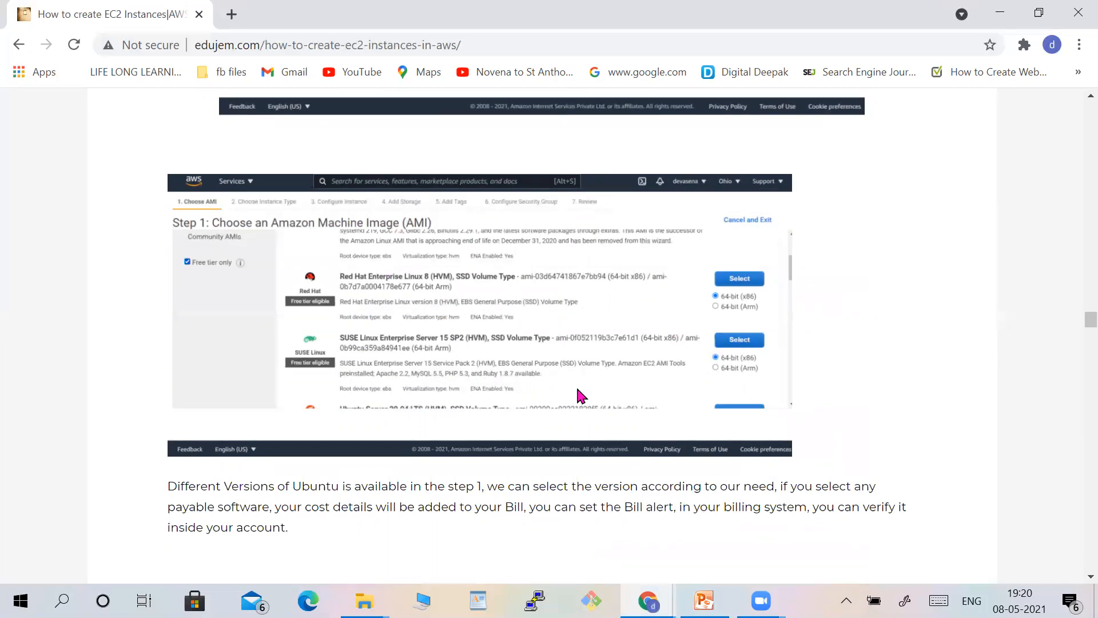
scroll(542, 394, "down", 6)
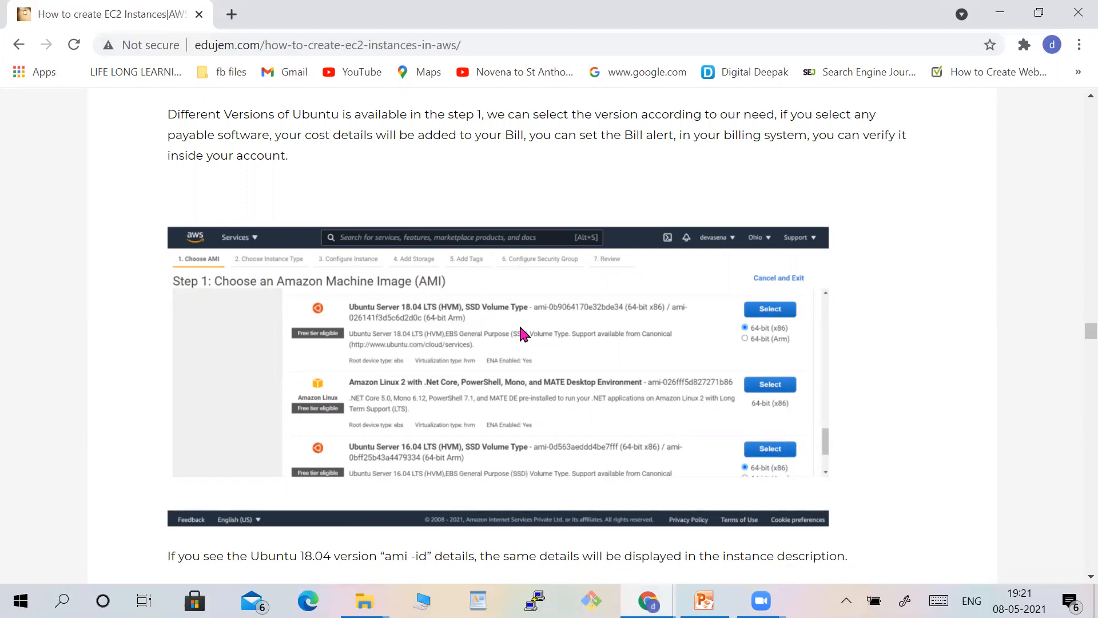
scroll(521, 329, "down", 7)
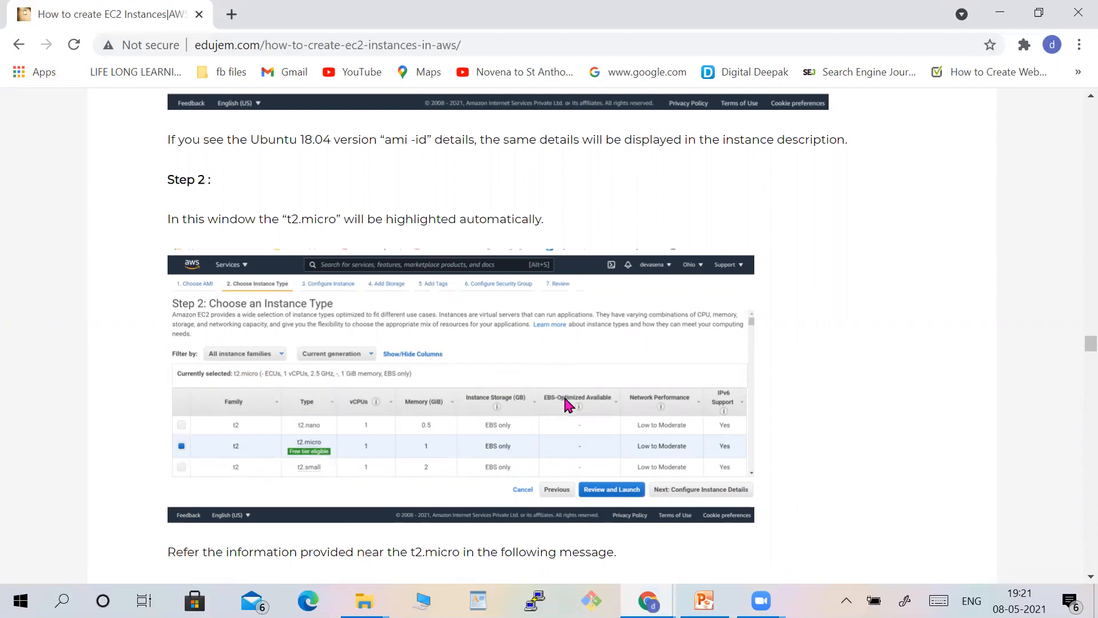
Switch to the browser window with the AWS tabs and open the AWS homepage tab.
left_click(648, 600)
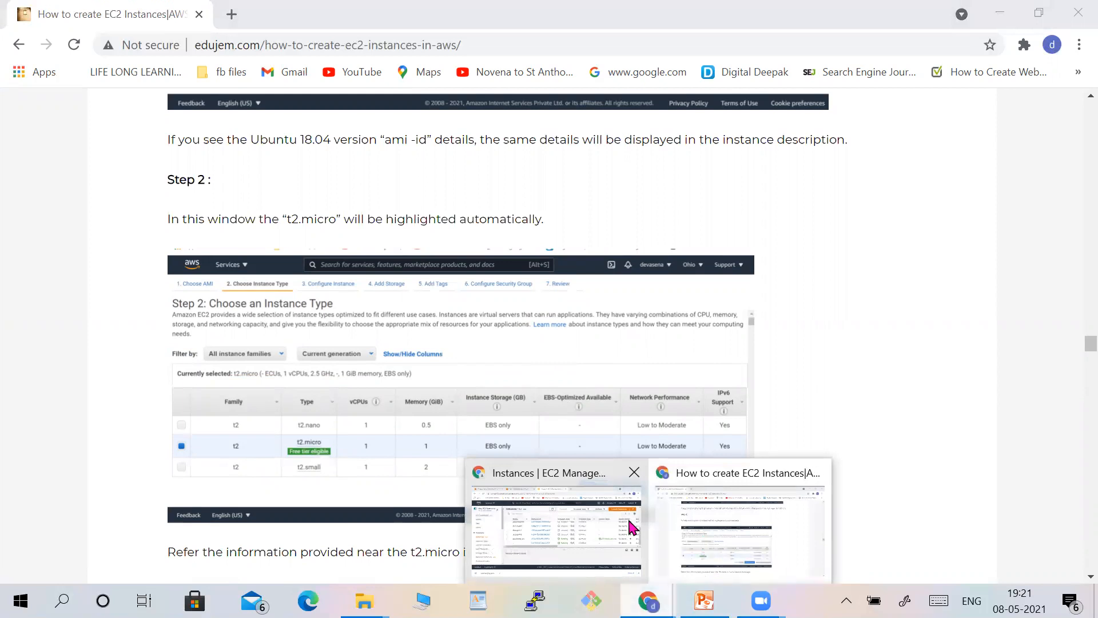
left_click(606, 565)
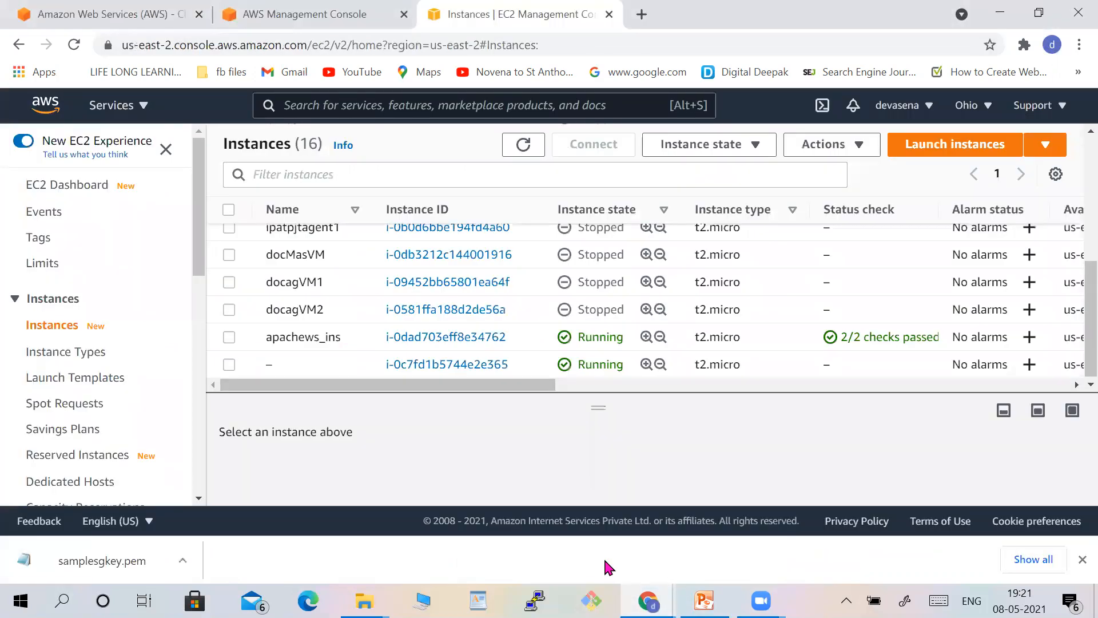
left_click(122, 17)
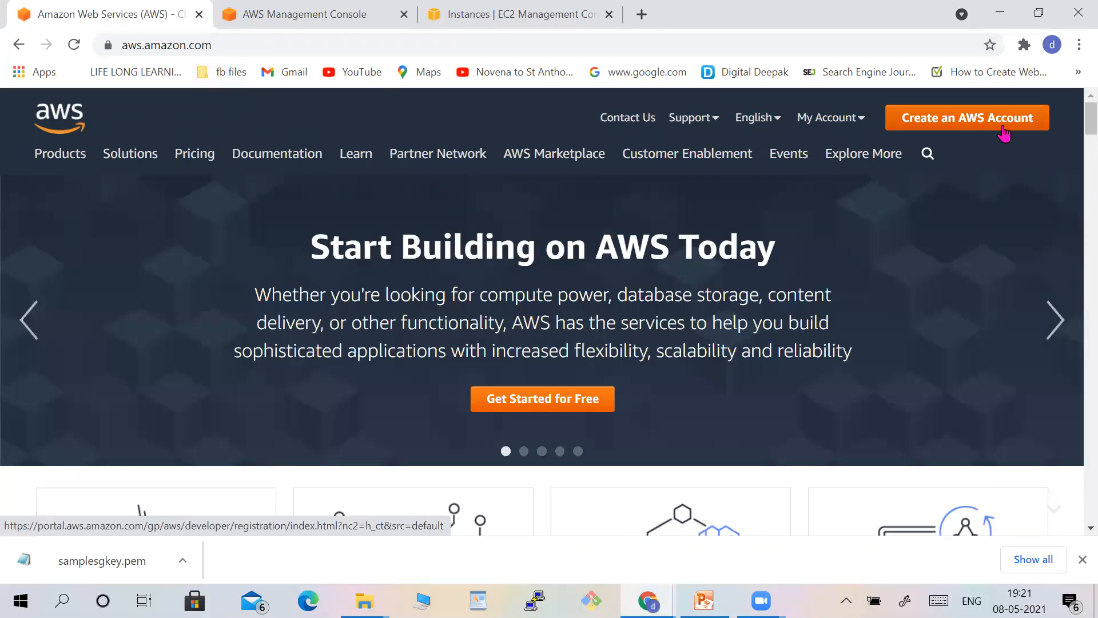
Open the AWS Management Console and go to the EC2 Dashboard.
left_click(861, 132)
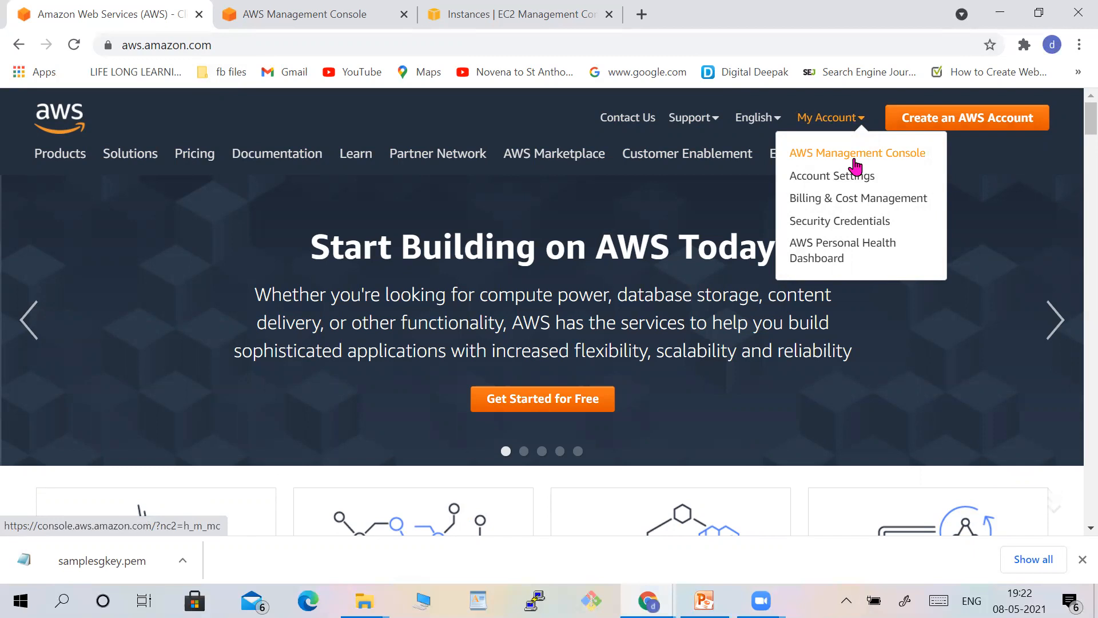
left_click(333, 26)
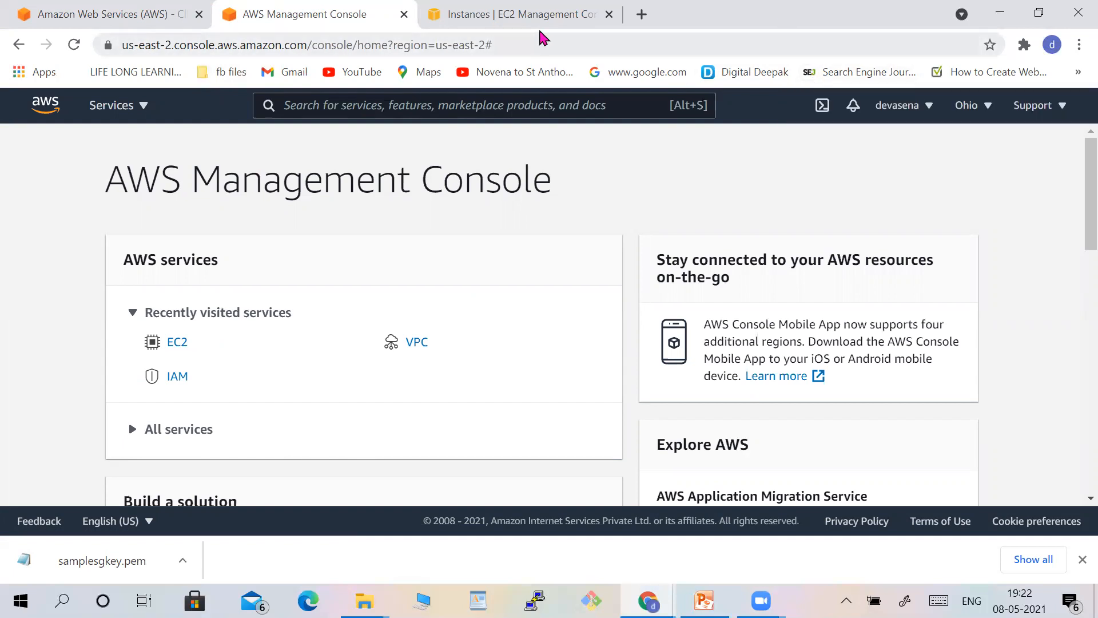
left_click(824, 34)
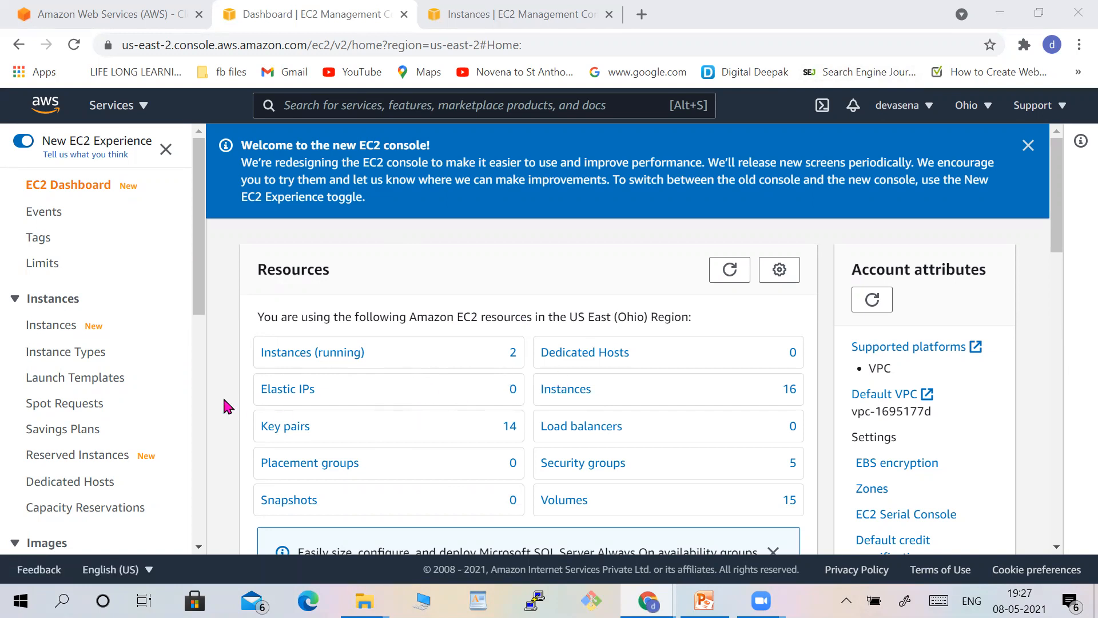
Examine the EC2 sidebar's network sections and the list of available regions.
left_click(196, 545)
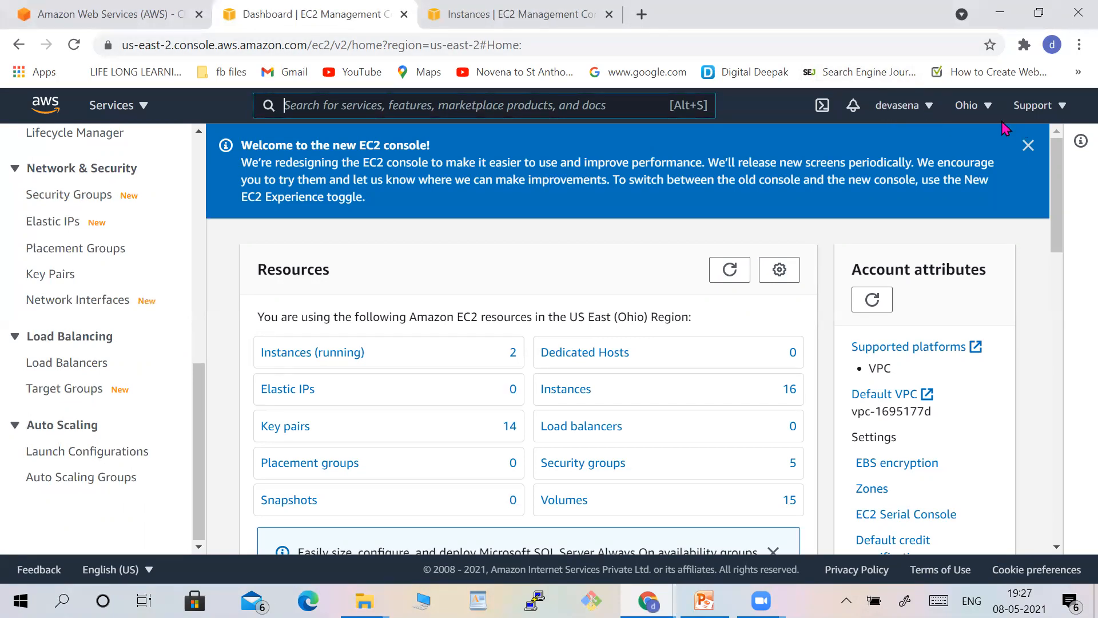
left_click(988, 107)
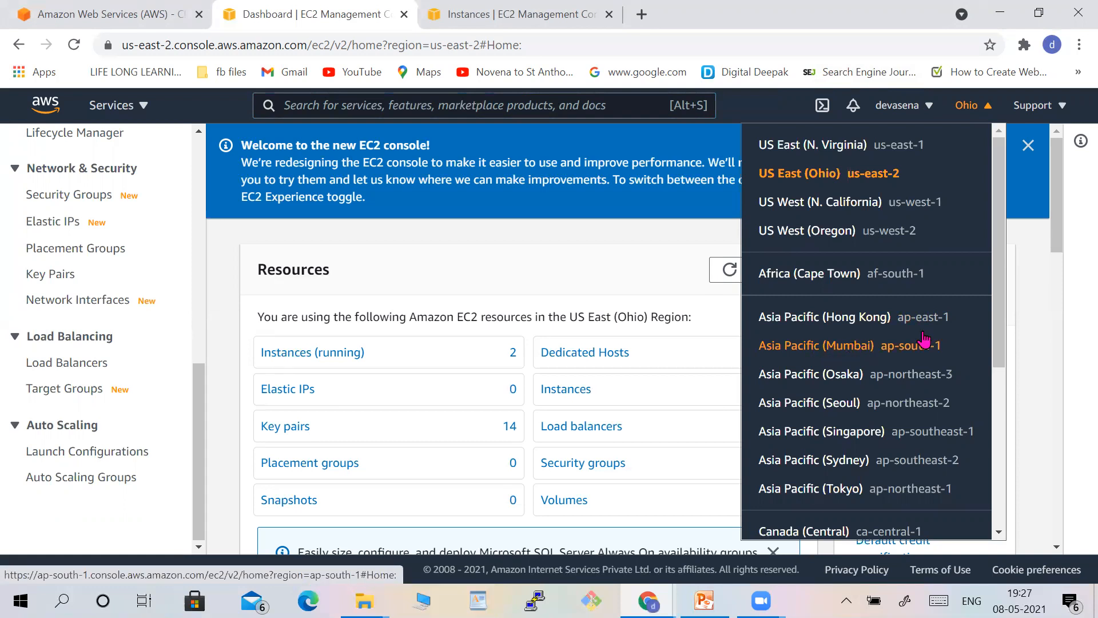
left_click(980, 107)
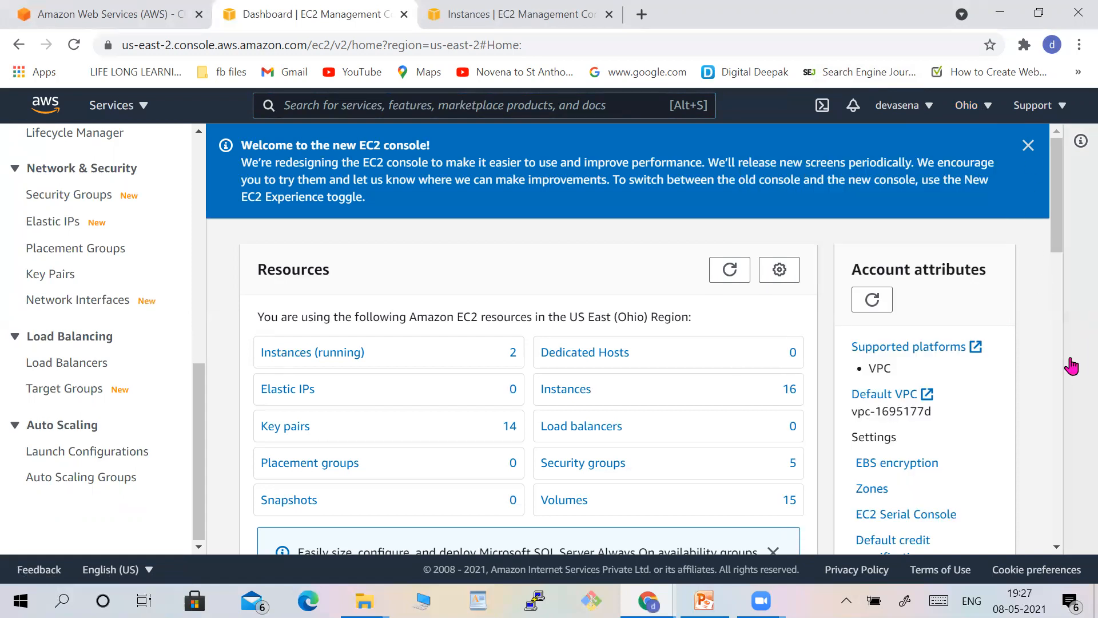
Scroll through the EC2 dashboard's launch, service health and zones sections for the current region.
left_click(1056, 376)
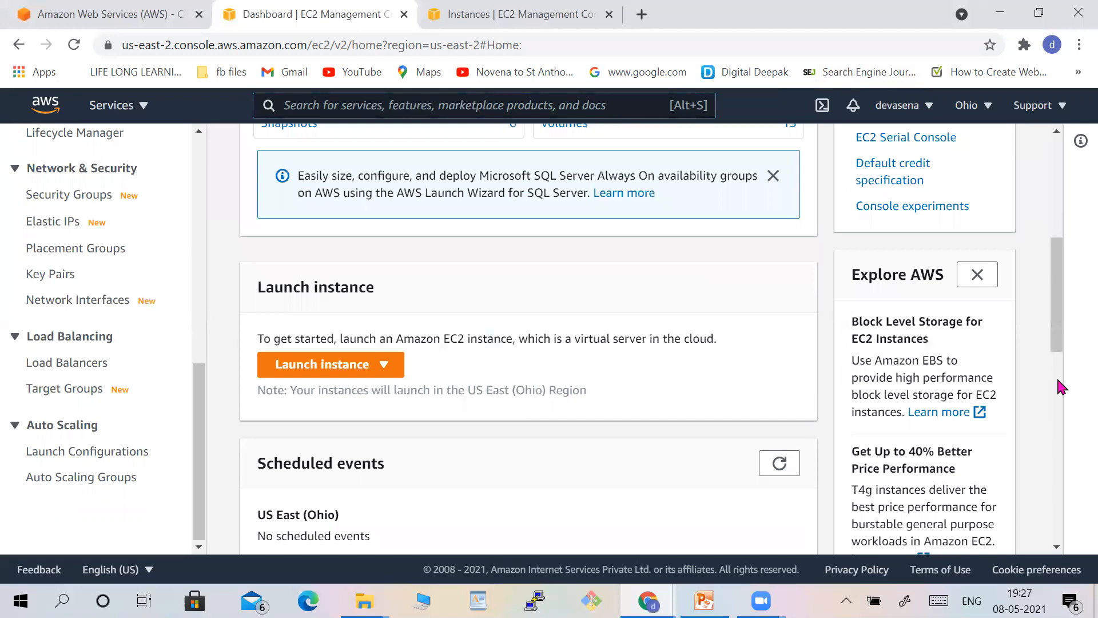
left_click(1058, 427)
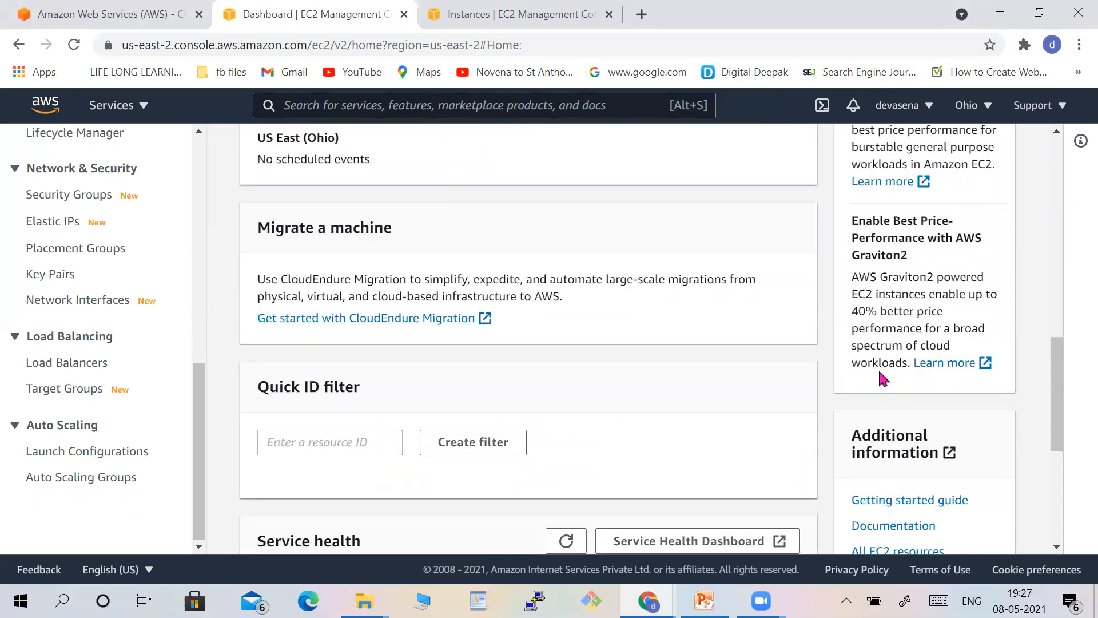
scroll(1057, 532, "down", 5)
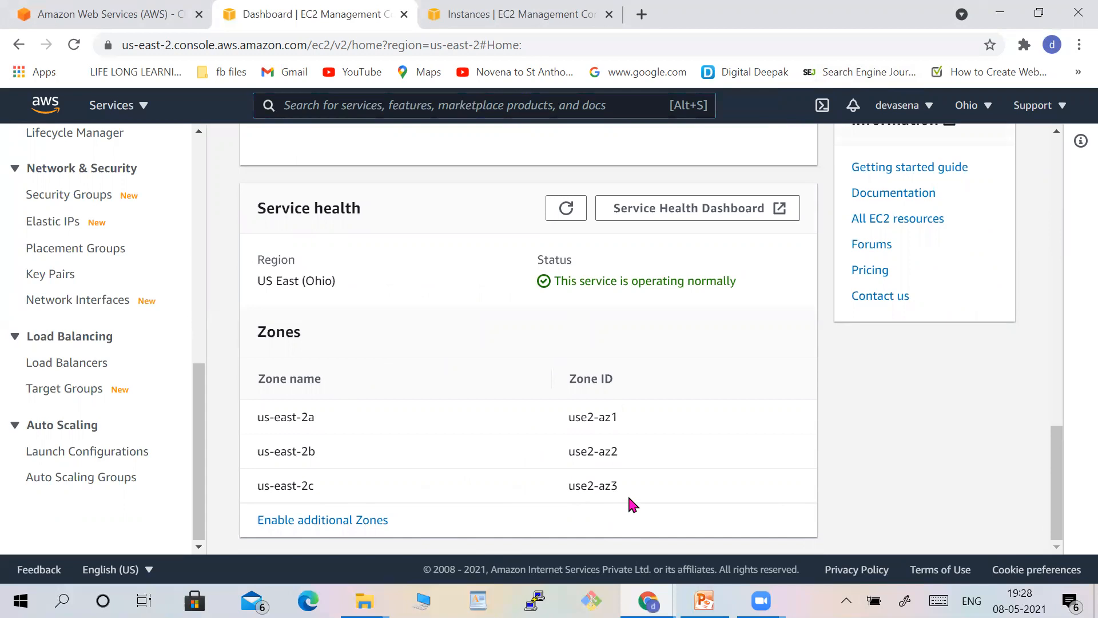
left_click(1056, 239)
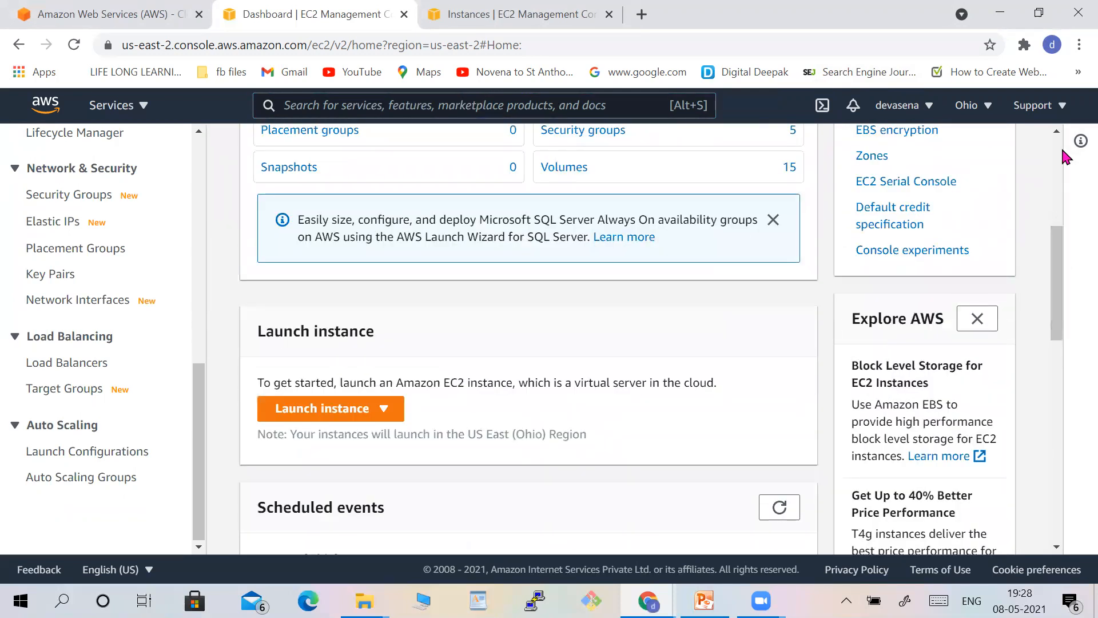
scroll(1065, 156, "up", 5)
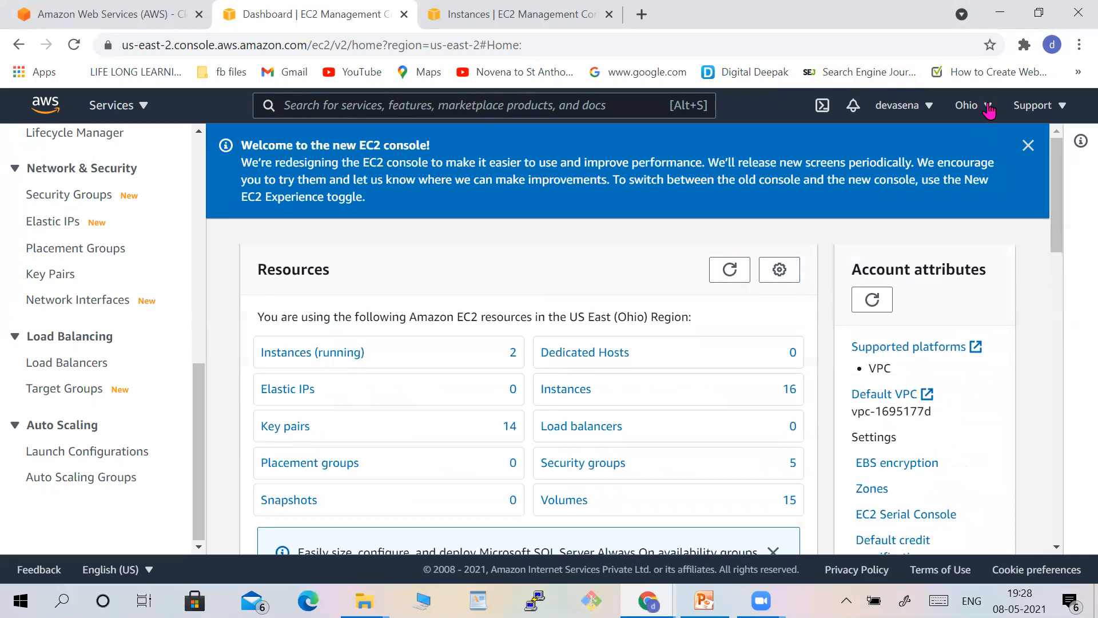
Switch the region to Asia Pacific (Mumbai) and review its availability zones on the dashboard.
left_click(989, 109)
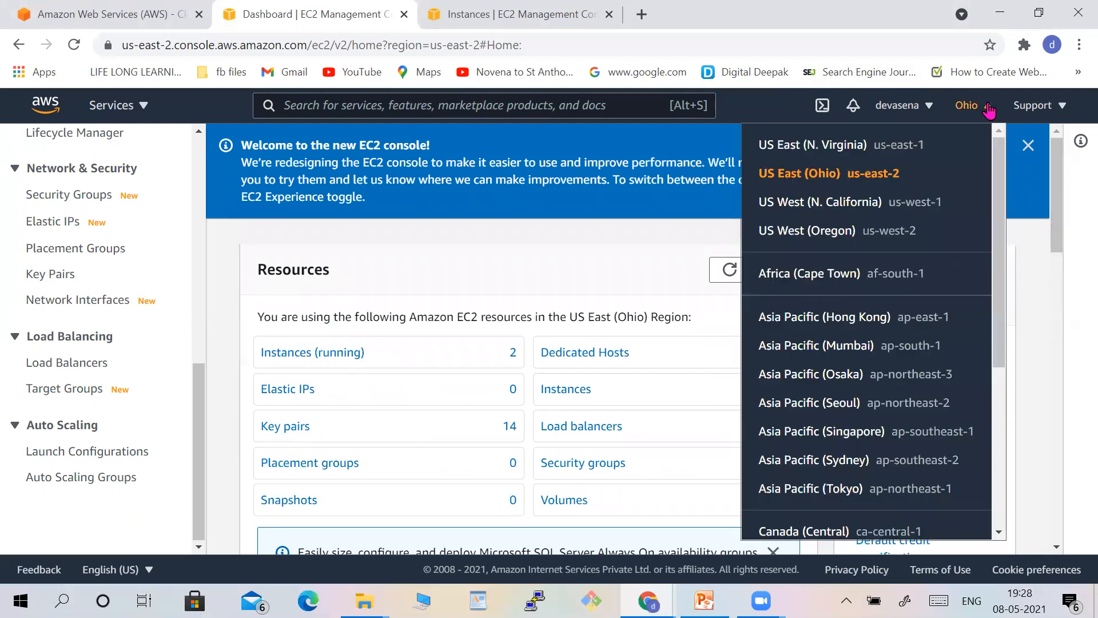
left_click(868, 348)
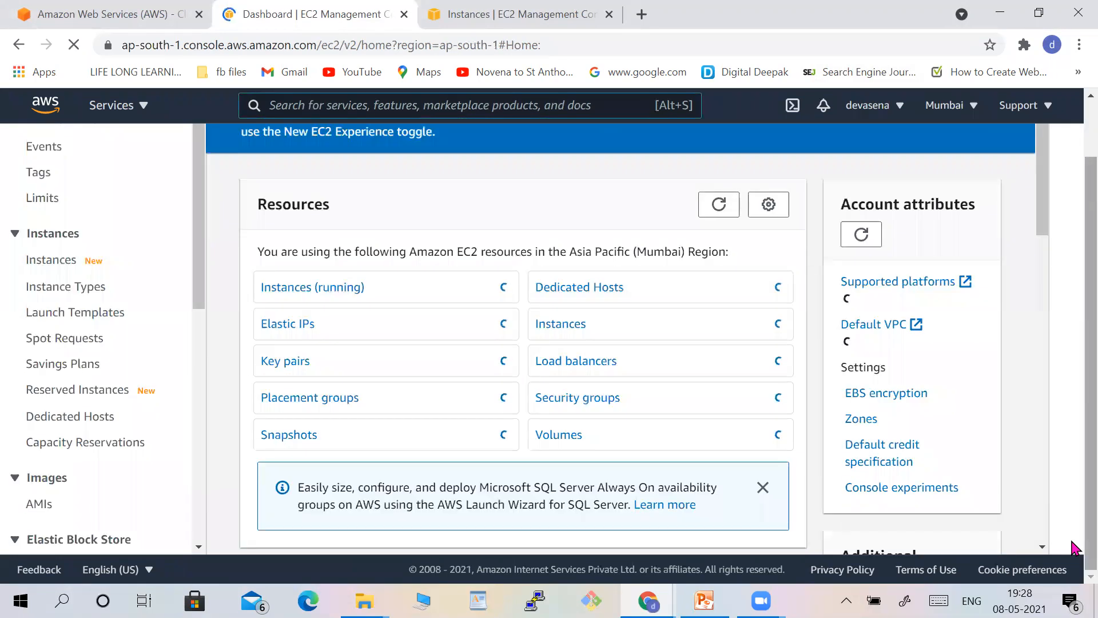
scroll(1048, 537, "down", 10)
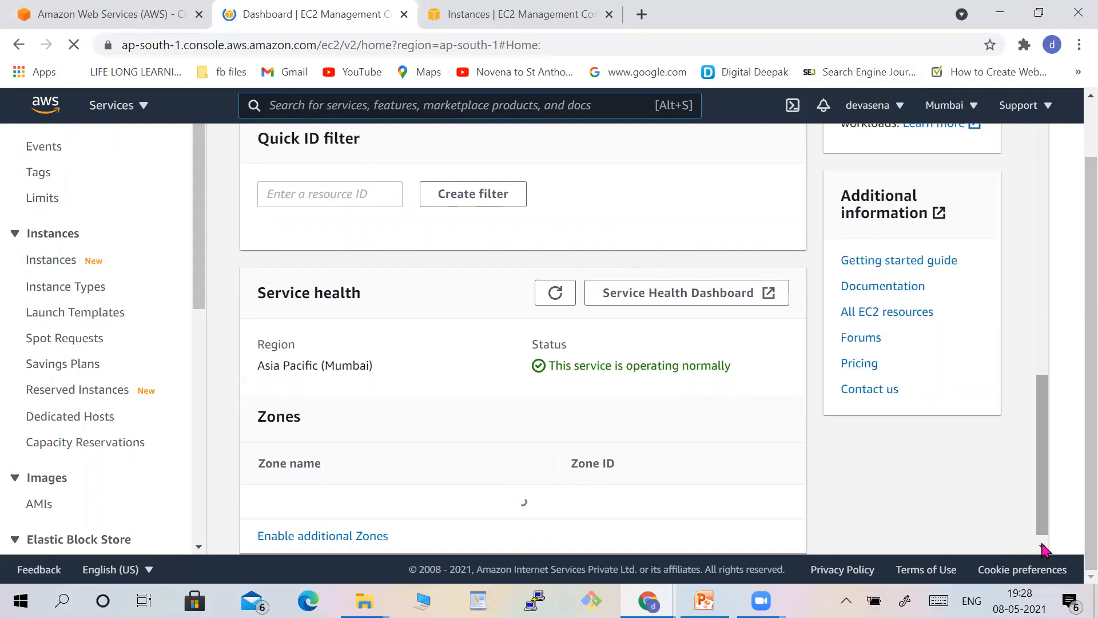
left_click(1042, 546)
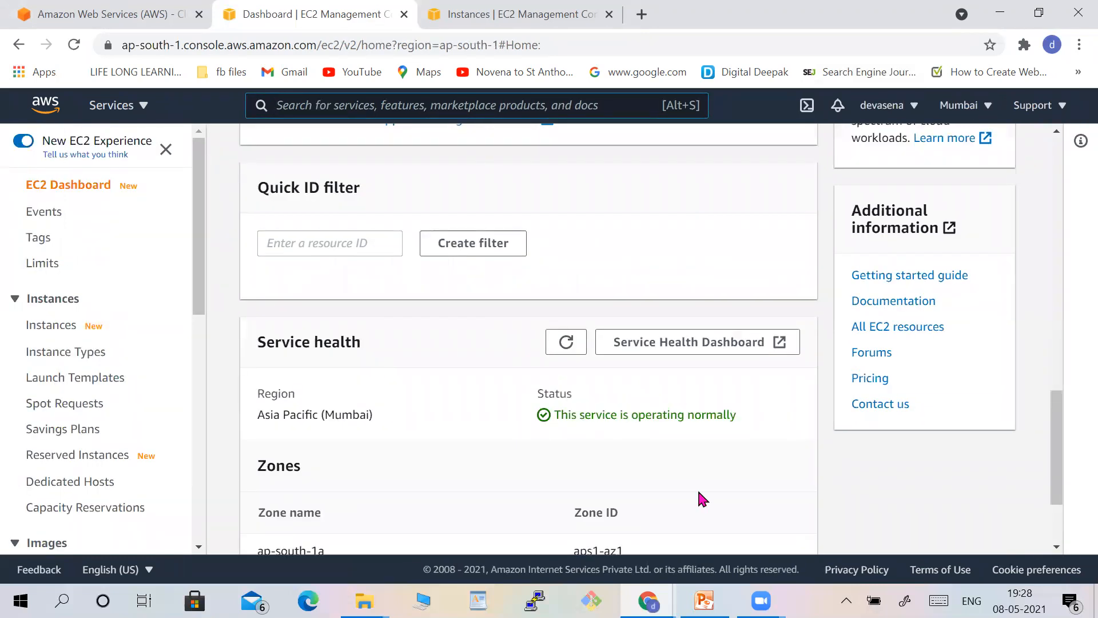
left_click(1056, 547)
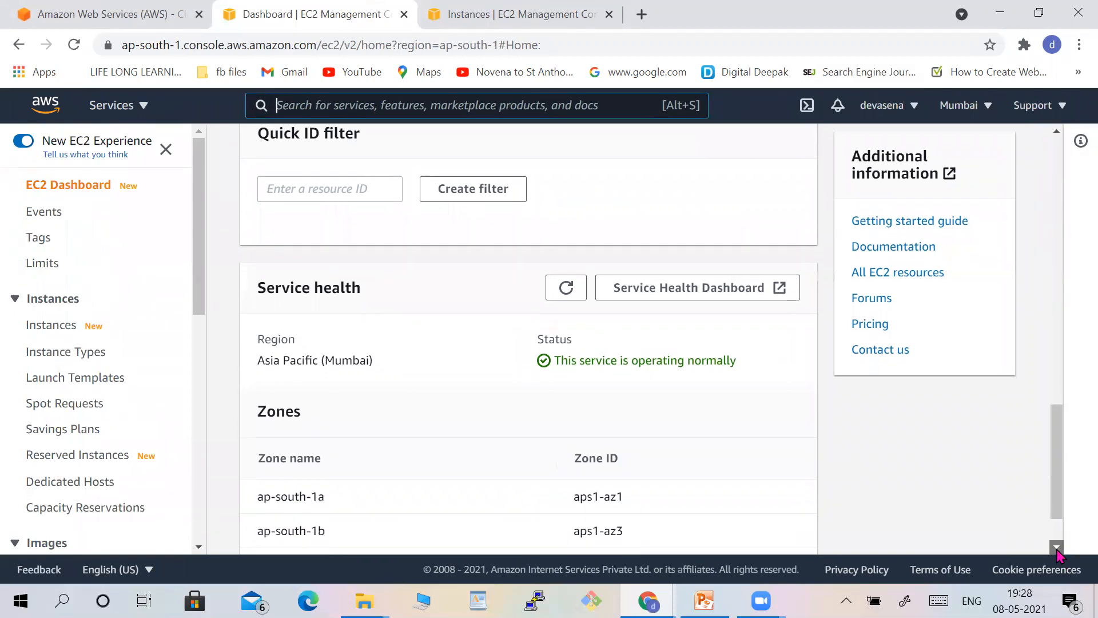
left_click(1057, 547)
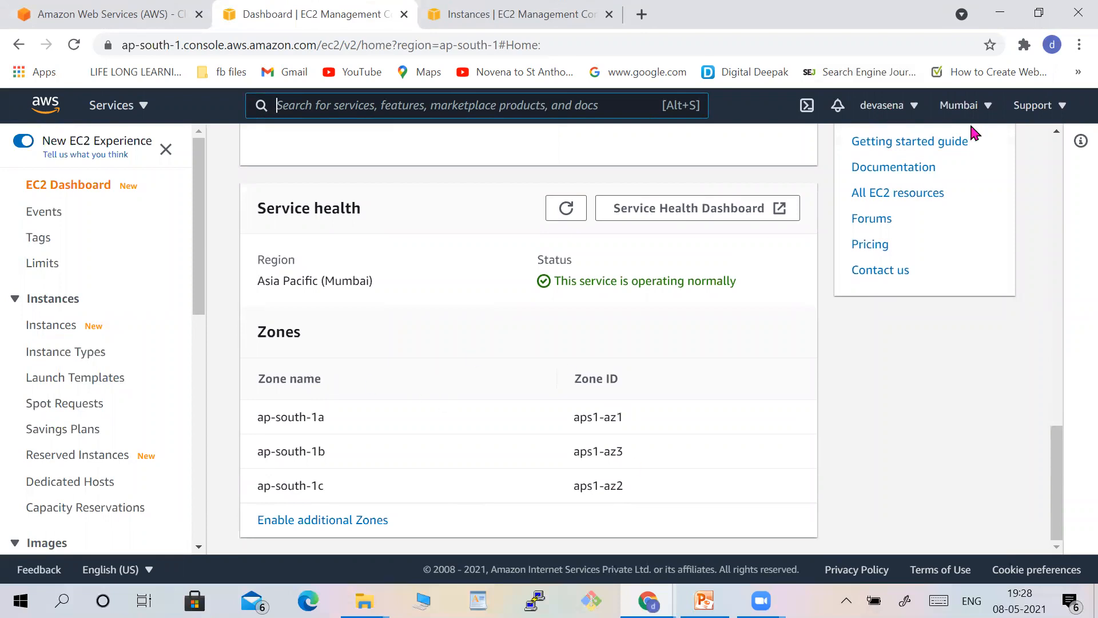
Switch the region back to US East (Ohio) and open the Security Groups list.
left_click(986, 108)
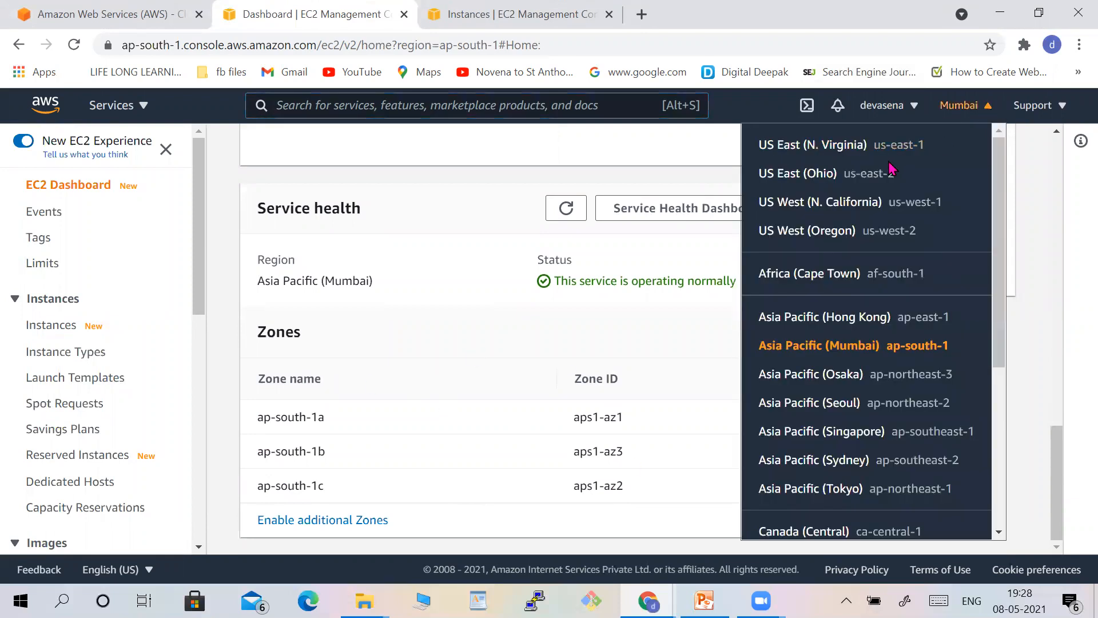
left_click(881, 180)
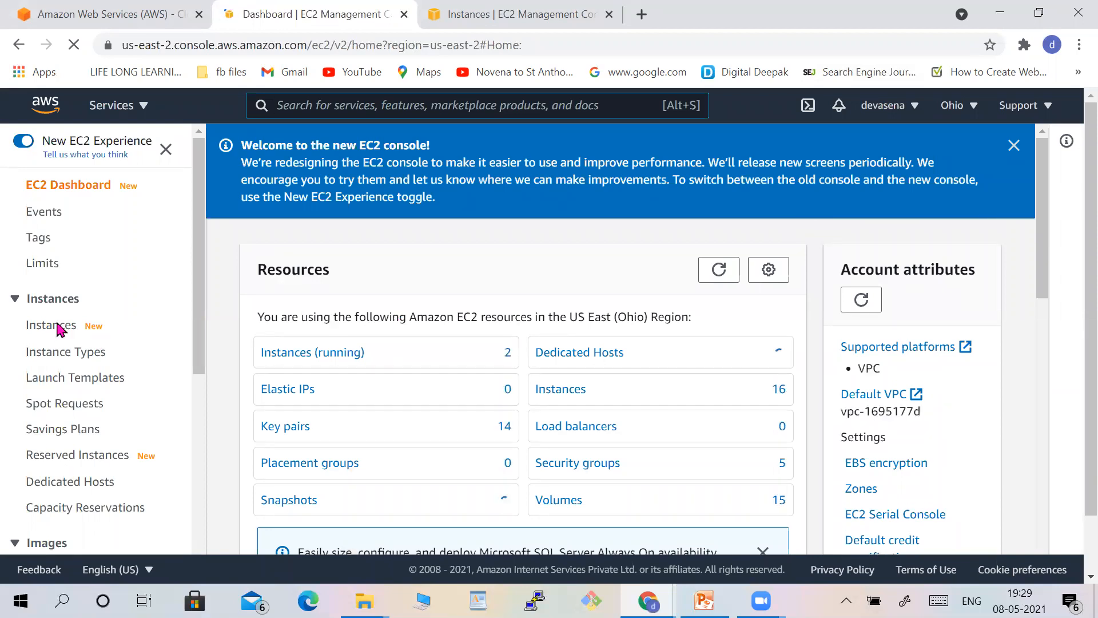
left_click(194, 499)
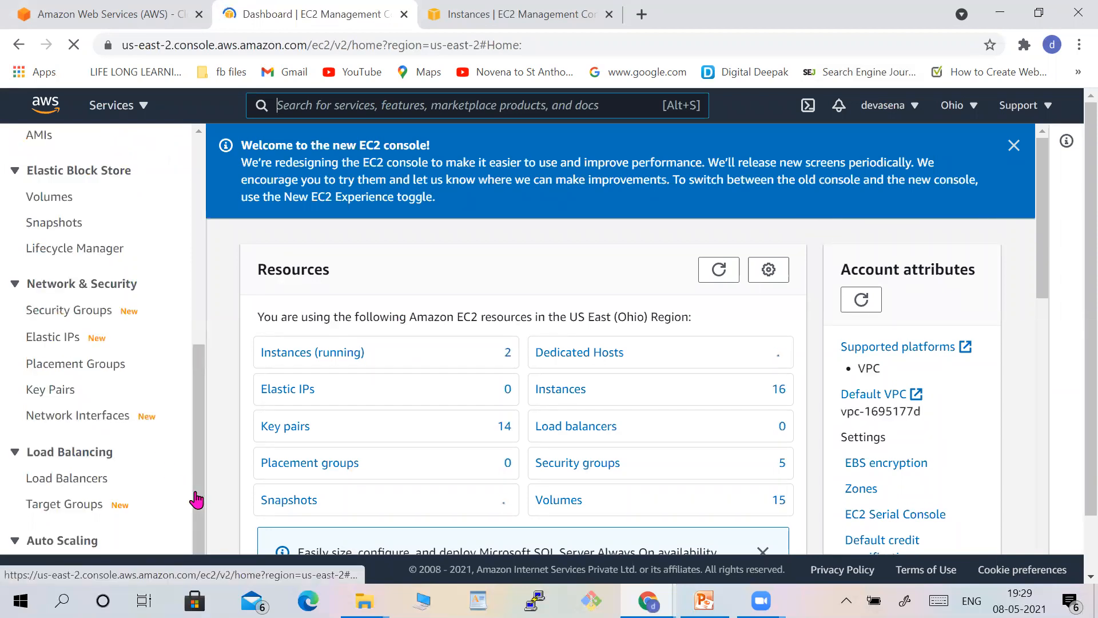
left_click(88, 312)
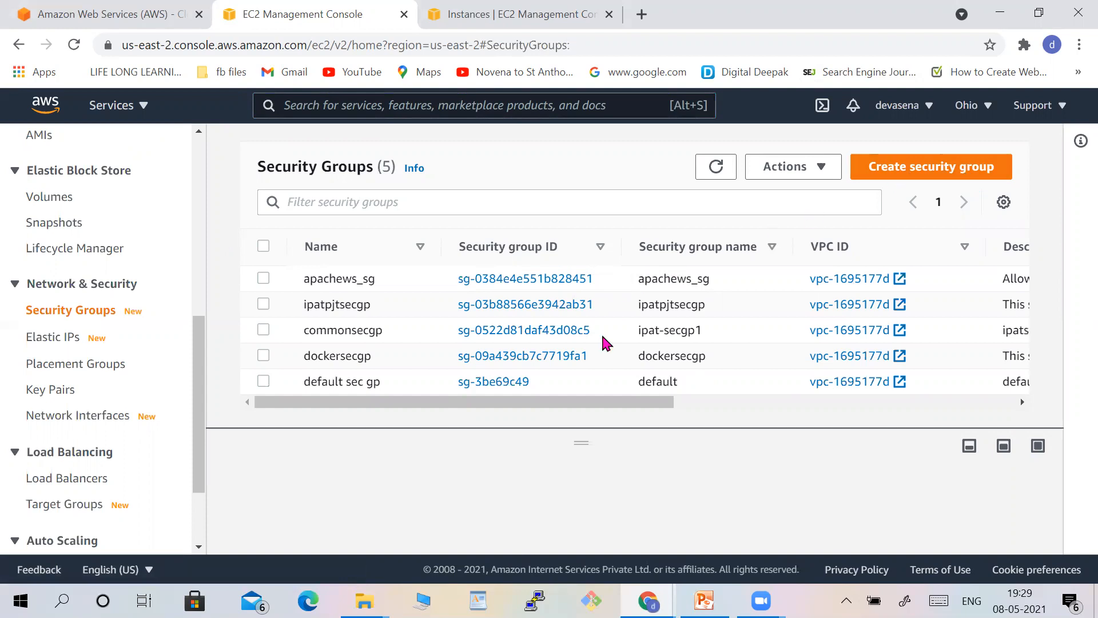
Start creating a new security group and name it sample secgp.
left_click(934, 173)
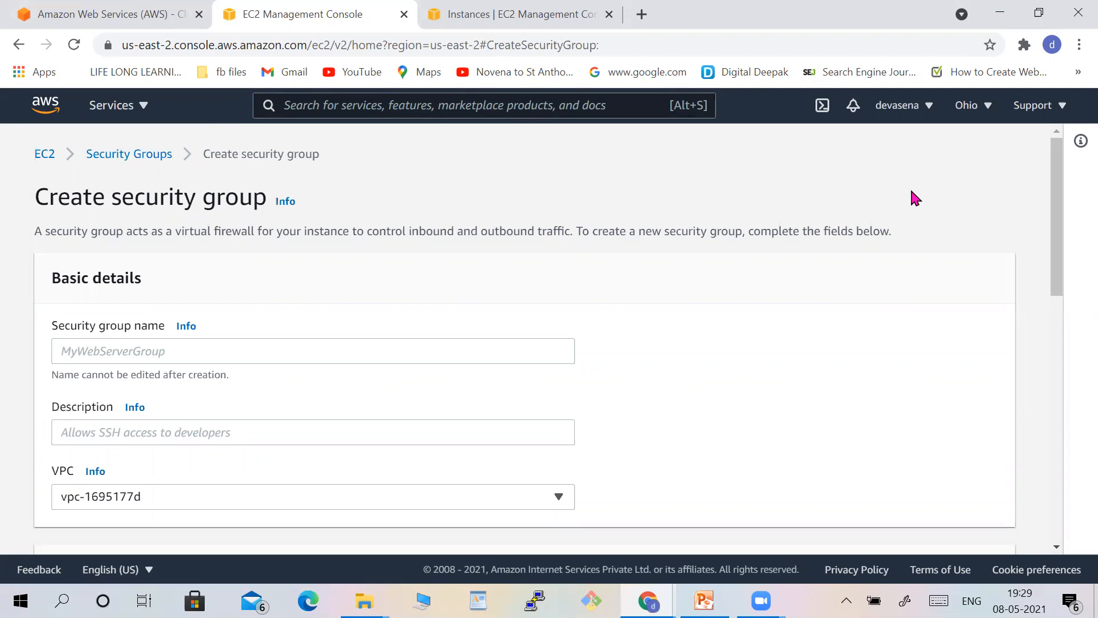
left_click(283, 349)
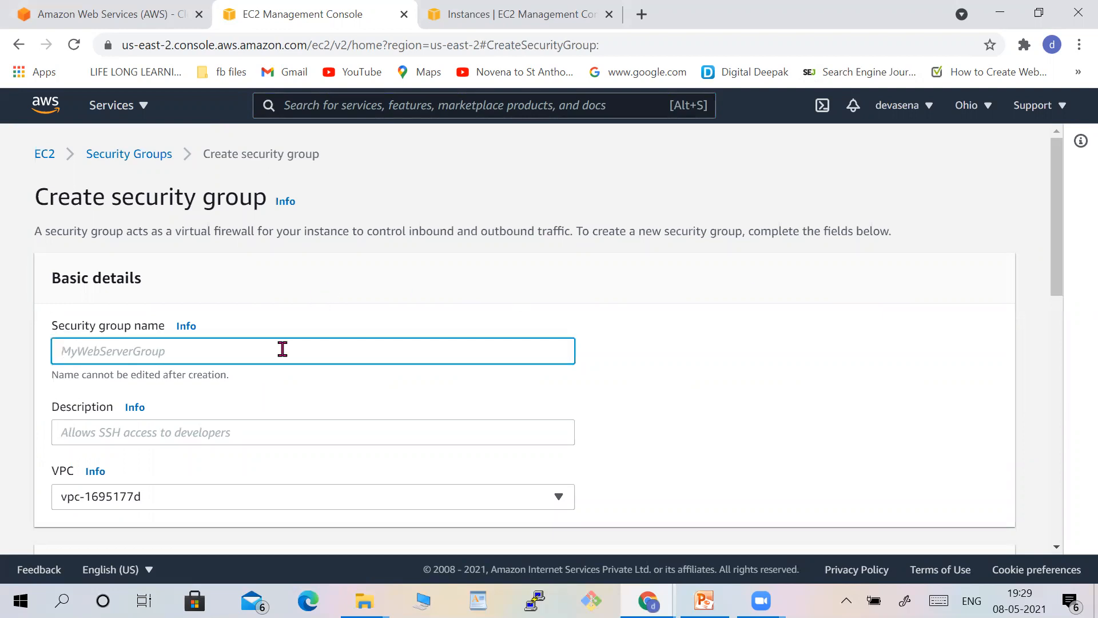
type("sample security group")
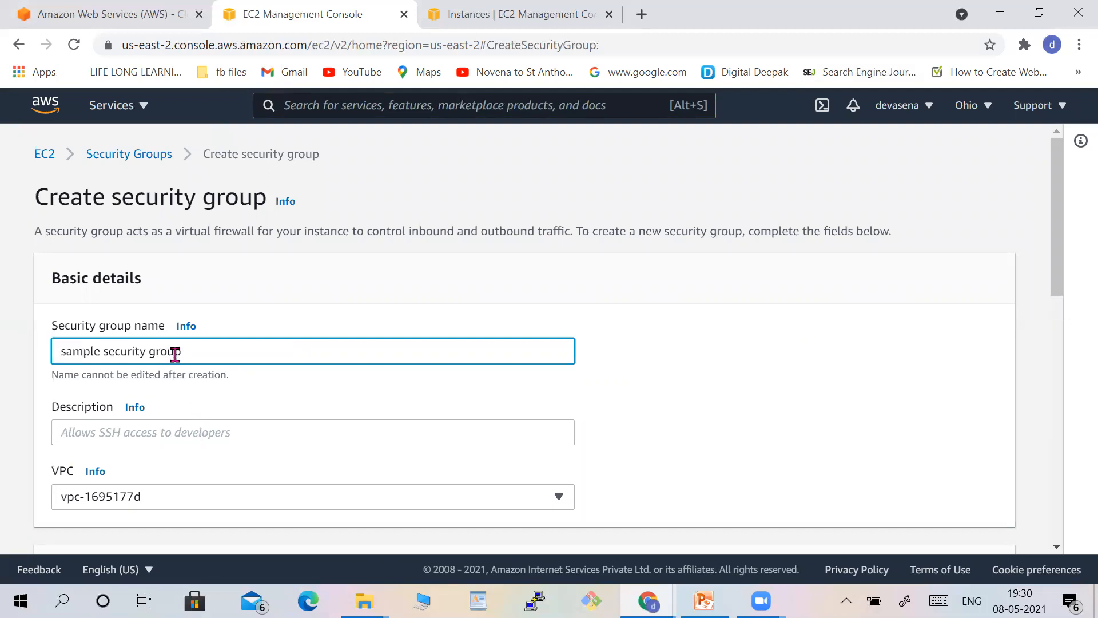
key("BackSpace")
key("BackSpace")
key("BackSpace")
key("BackSpace")
key("BackSpace")
key("BackSpace")
key("Delete")
Enter the security group description This is the sample security group.
left_click(178, 430)
type("This is ")
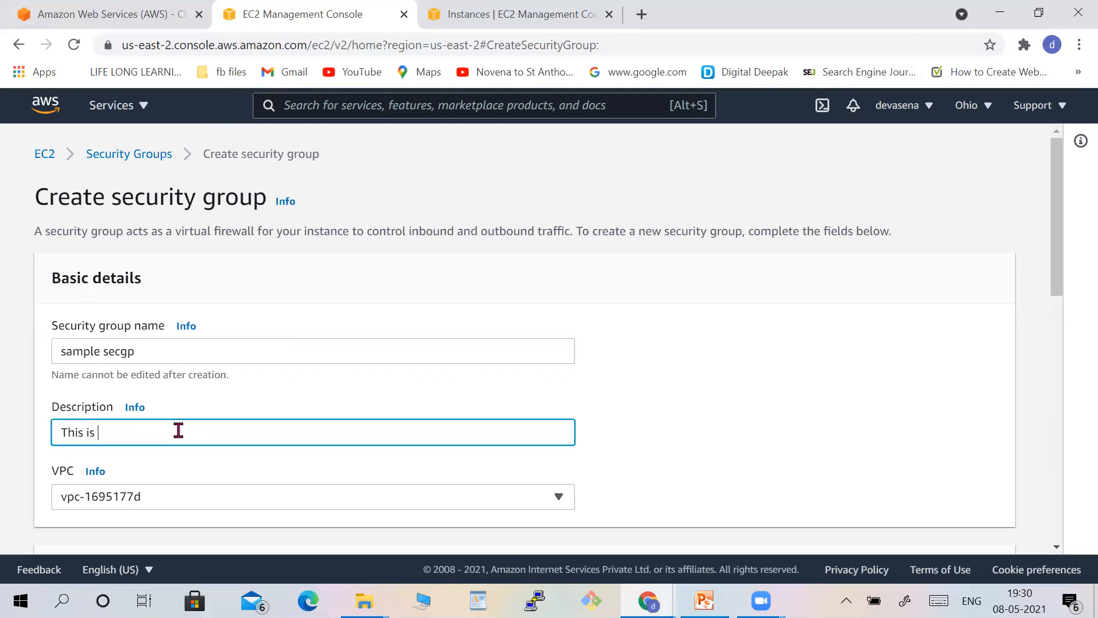
type("the sample security group")
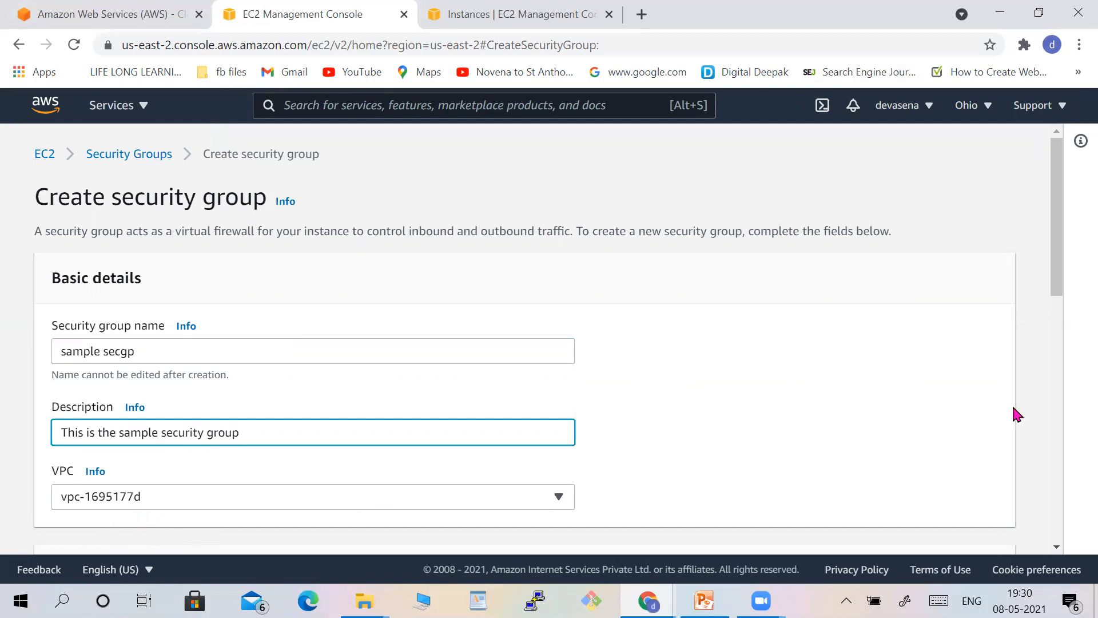
Set the existing All traffic outbound rule's destination to Anywhere.
scroll(1053, 440, "down", 6)
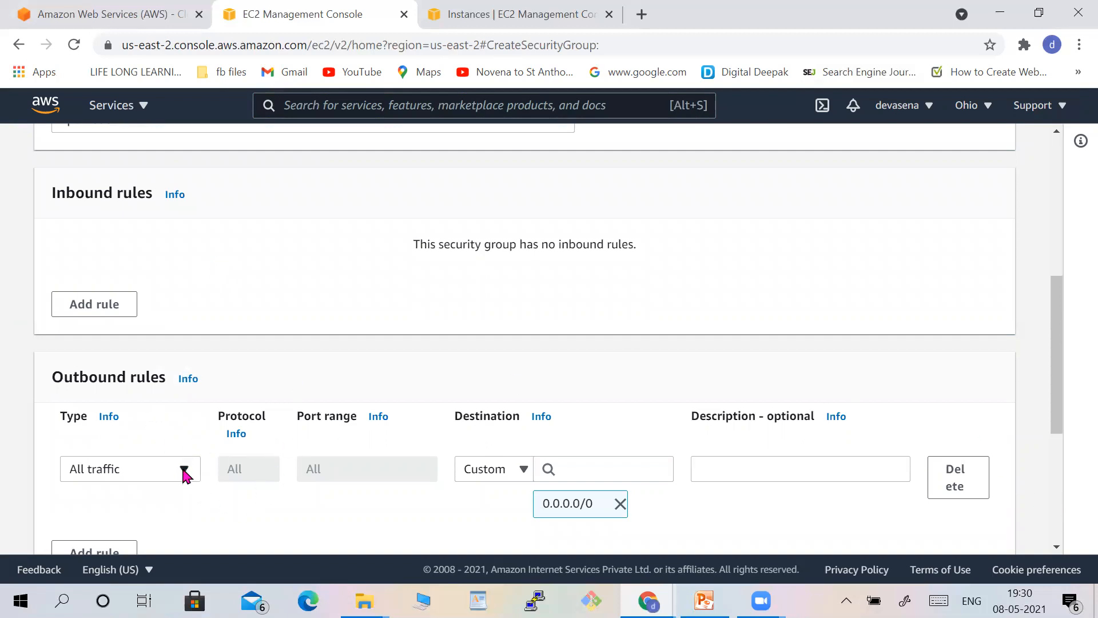
scroll(1062, 546, "down", 4)
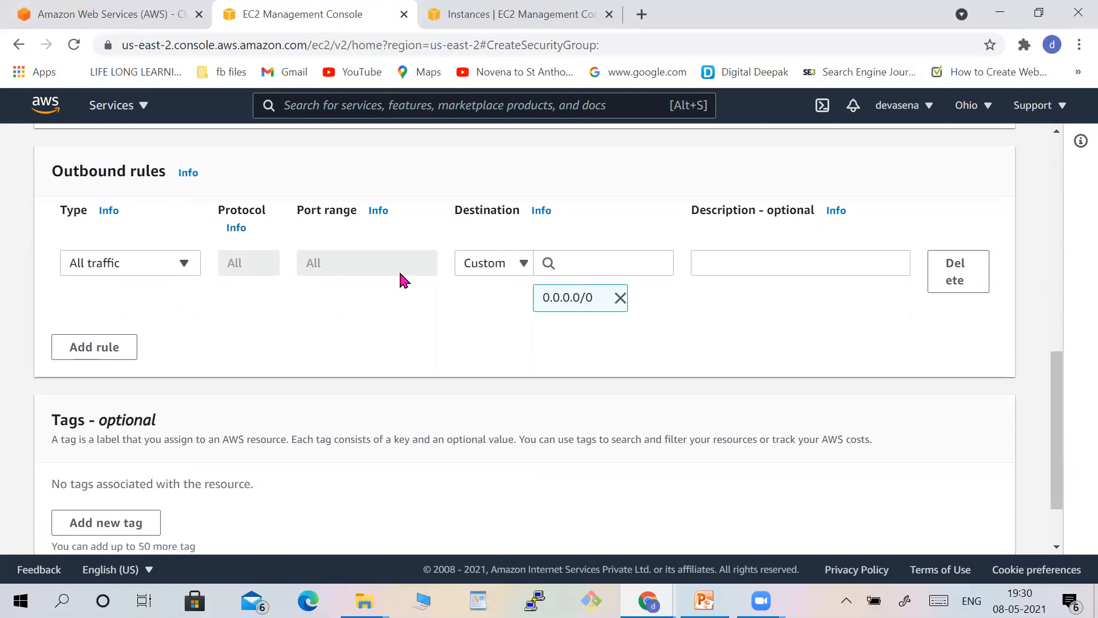
left_click(523, 265)
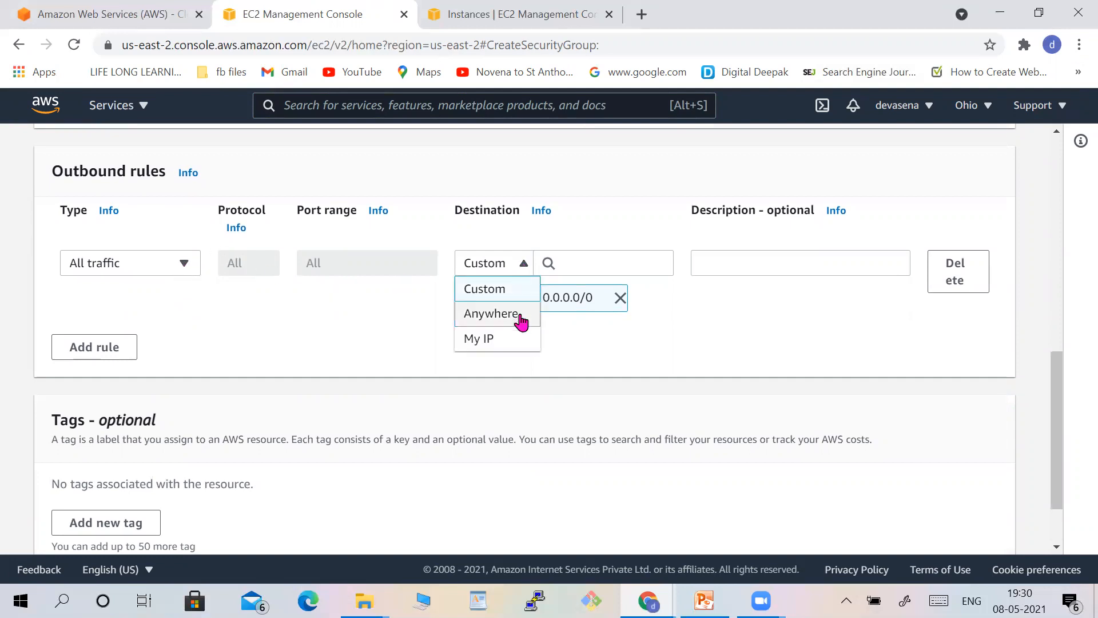
left_click(492, 314)
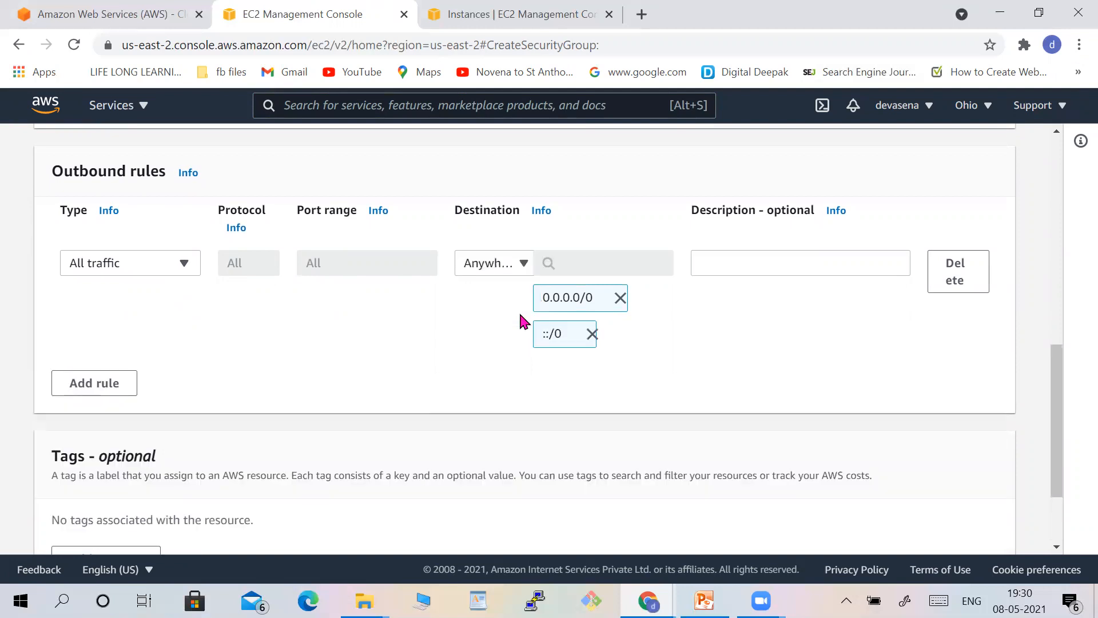
Add an outbound SSH rule with destination Anywhere.
left_click(114, 387)
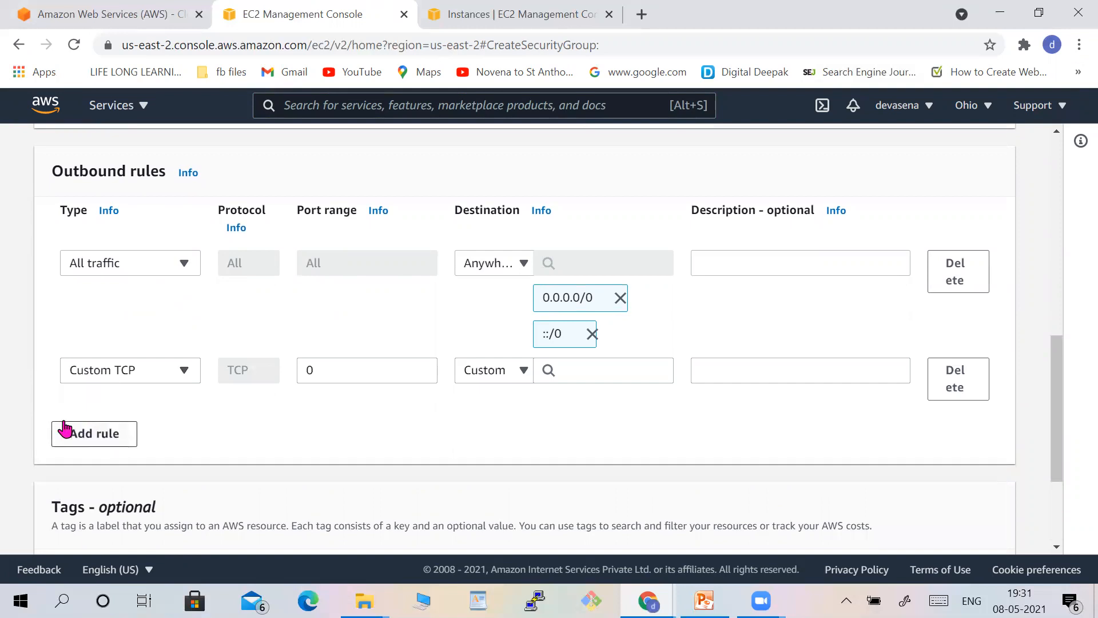
left_click(184, 373)
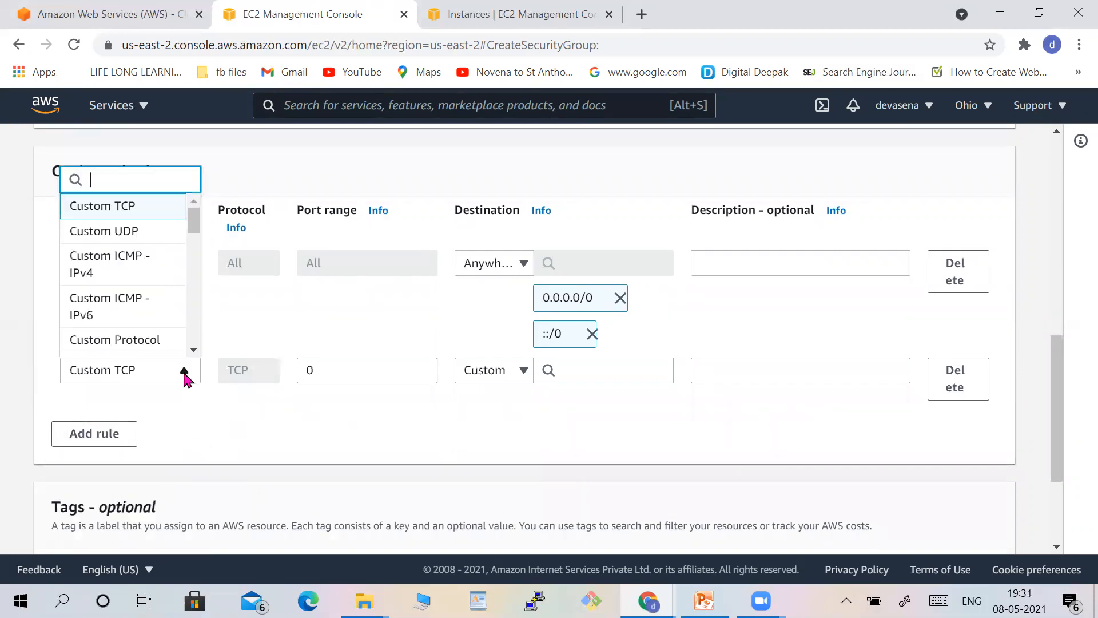
scroll(195, 355, "down", 5)
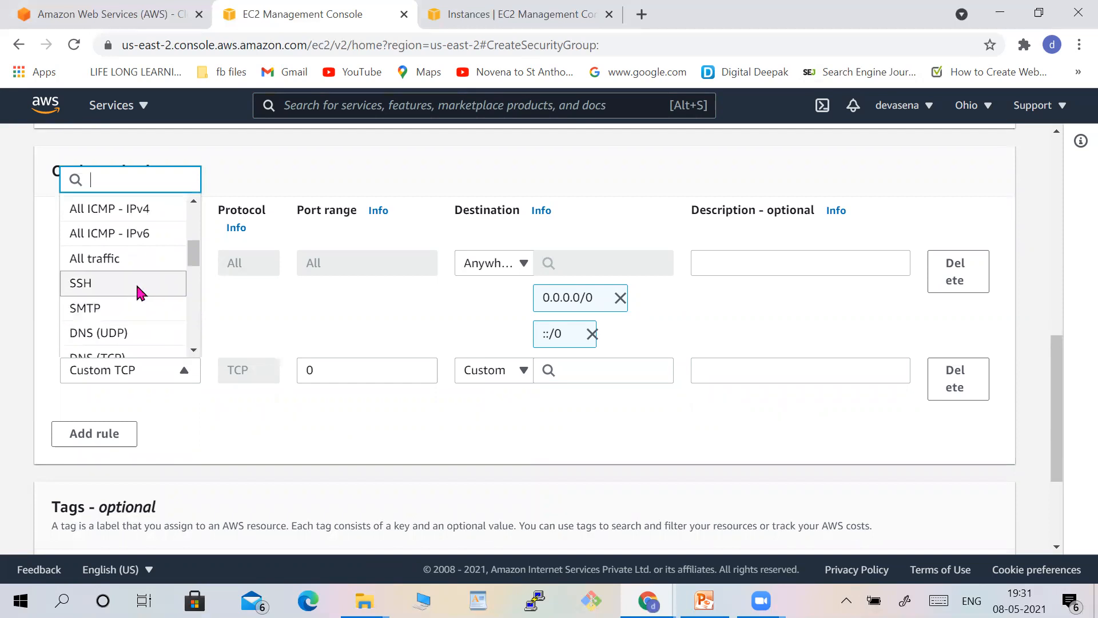
left_click(137, 291)
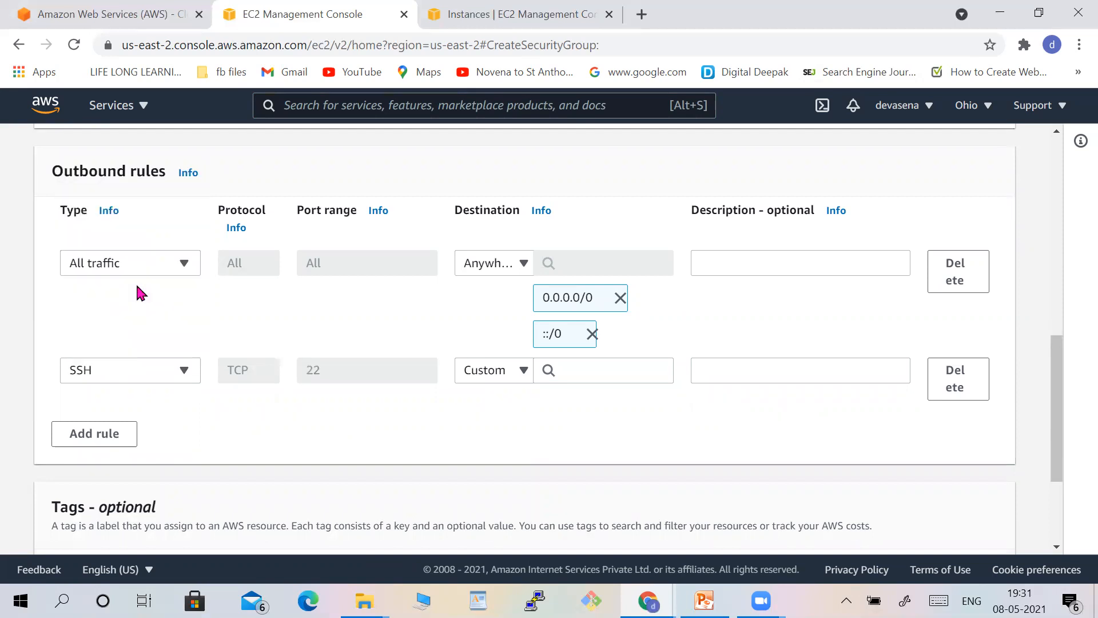
left_click(524, 372)
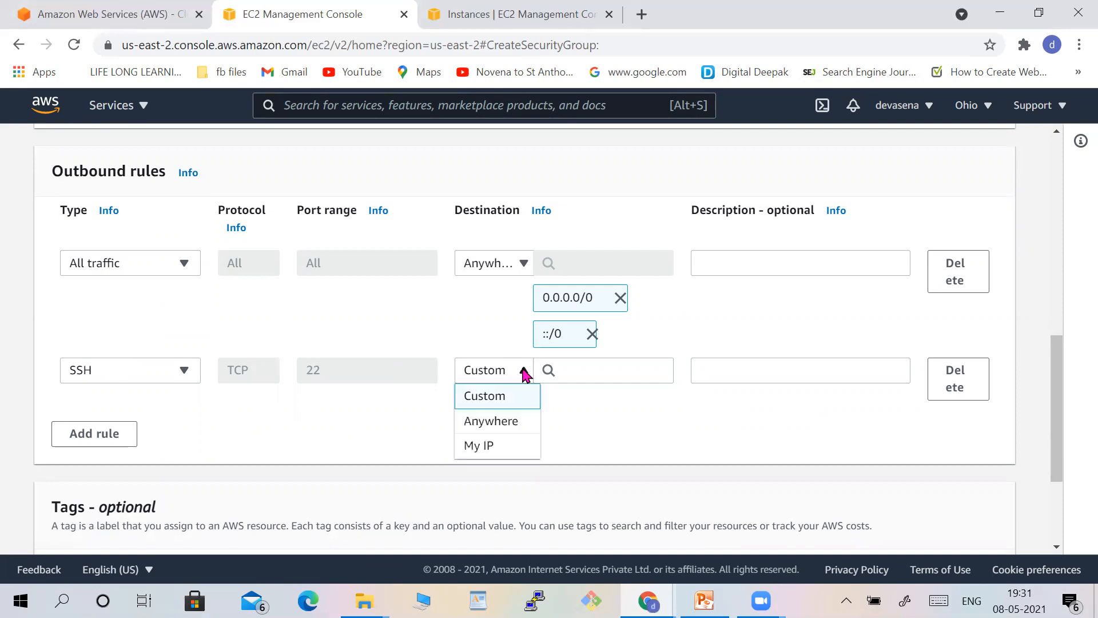
left_click(520, 423)
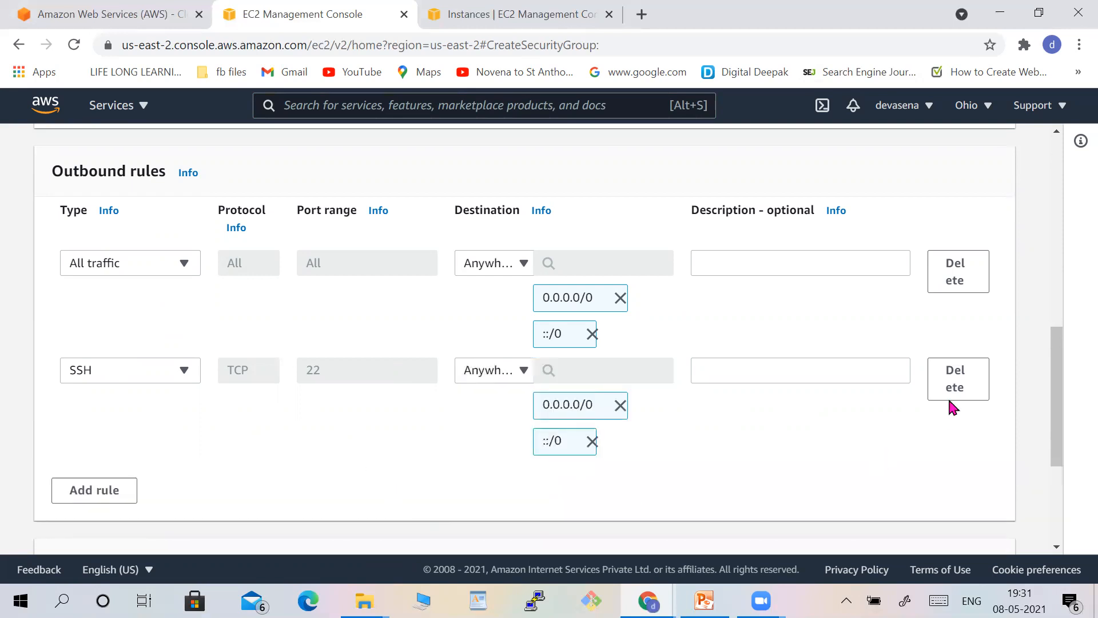
Add a new tag with the key samsecgp key.
scroll(1059, 529, "down", 4)
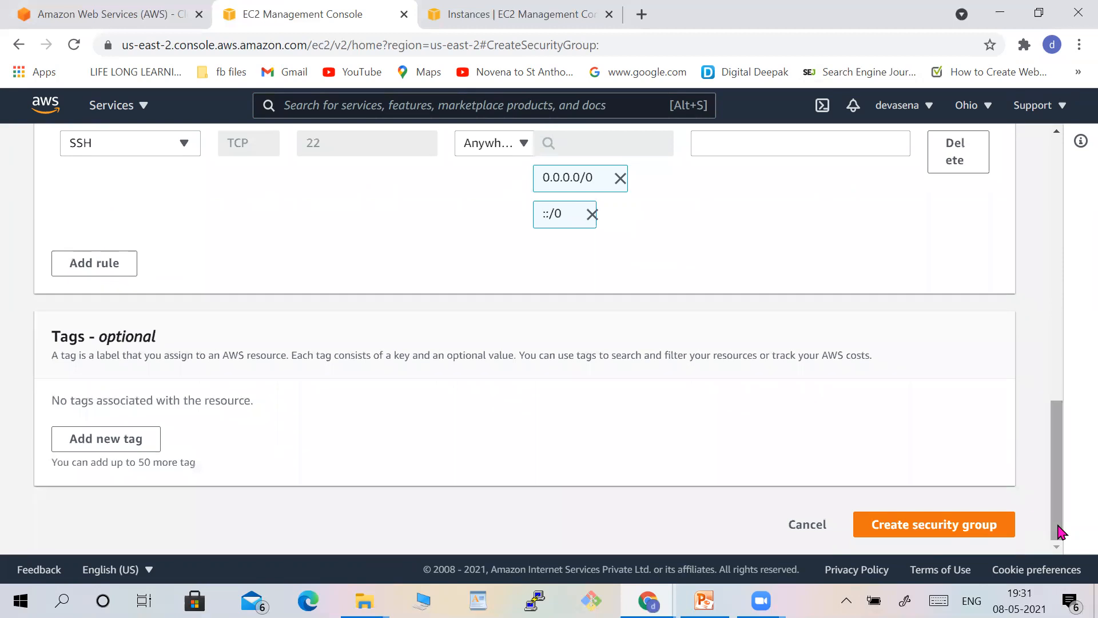
left_click(143, 441)
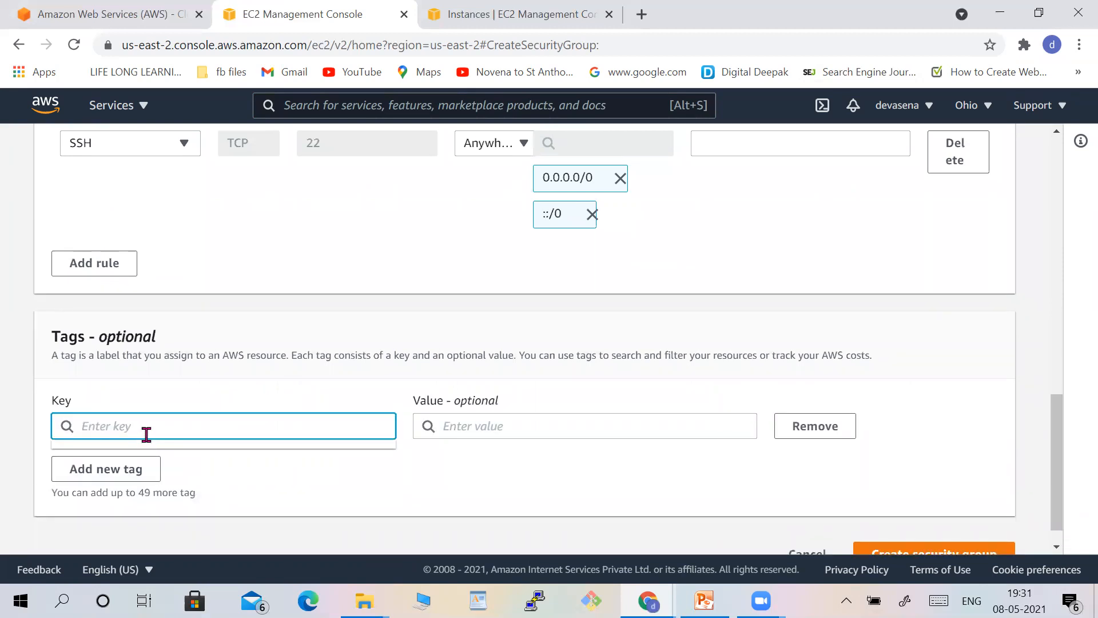
type("sa")
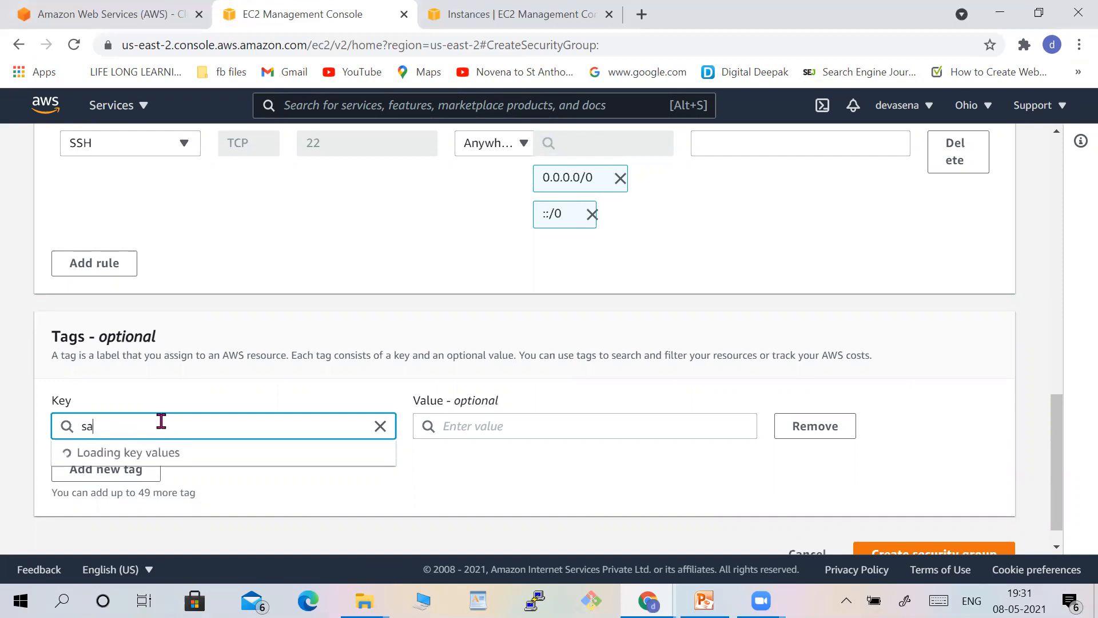
type("msecgp key")
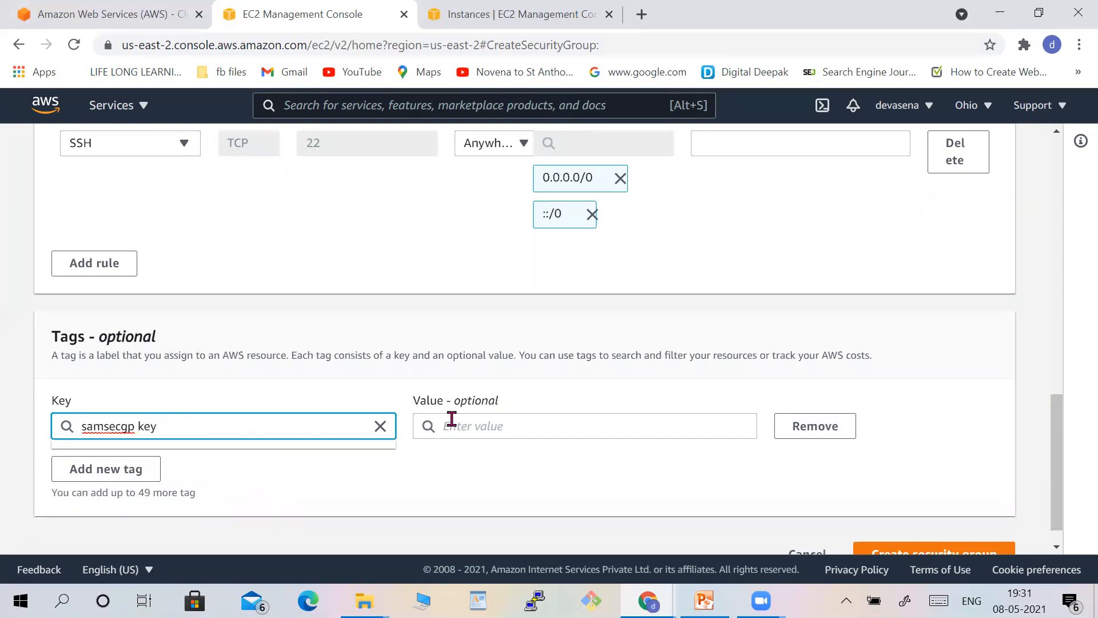
Set the tag value to samplesecgp value and create the security group.
left_click(458, 426)
type("samplesec")
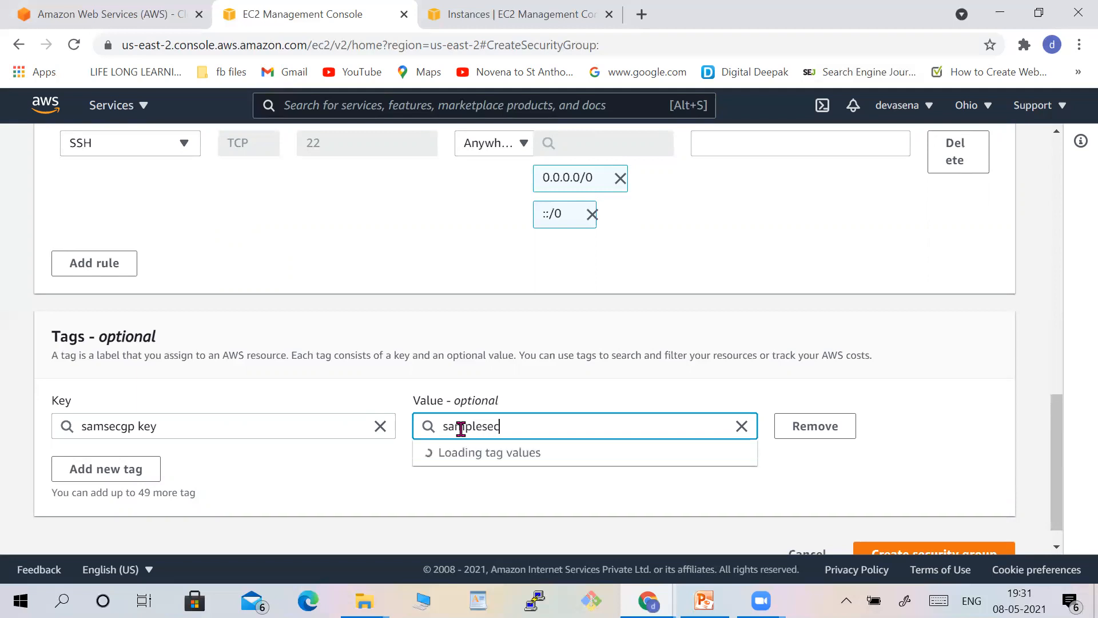
type("gp value")
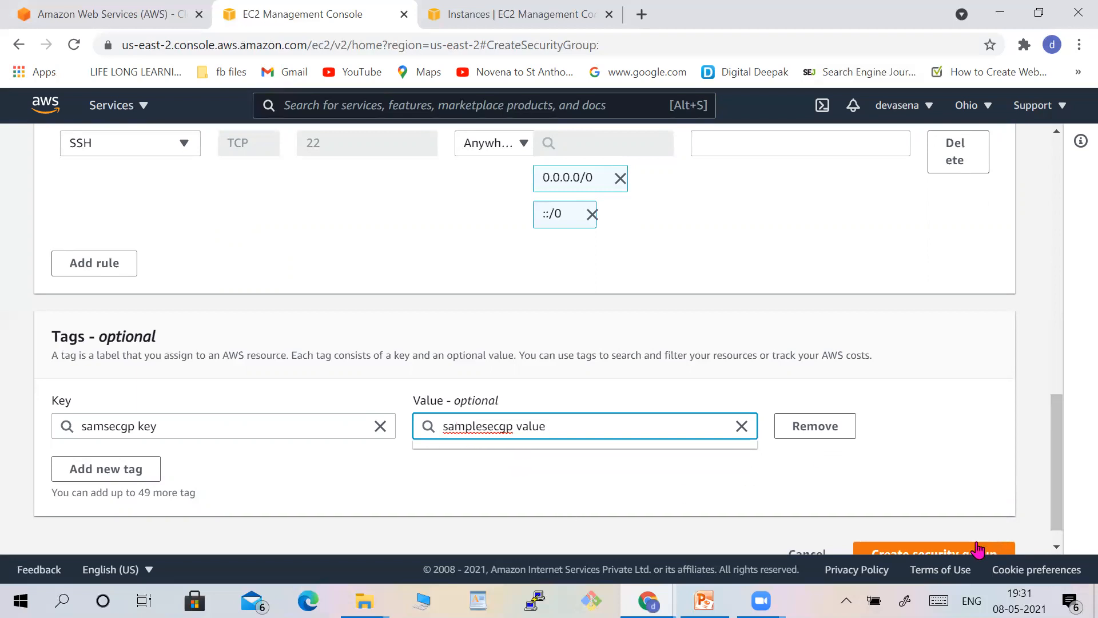
left_click(1057, 546)
left_click(945, 525)
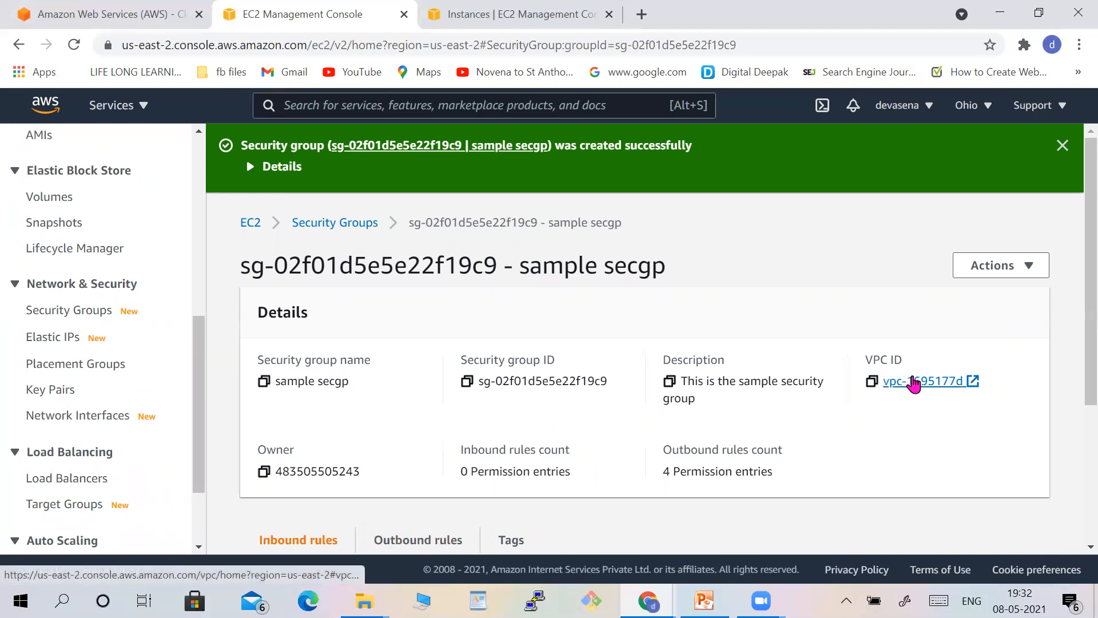
Review the new security group's outbound rules and open the Instances list.
scroll(1074, 454, "down", 4)
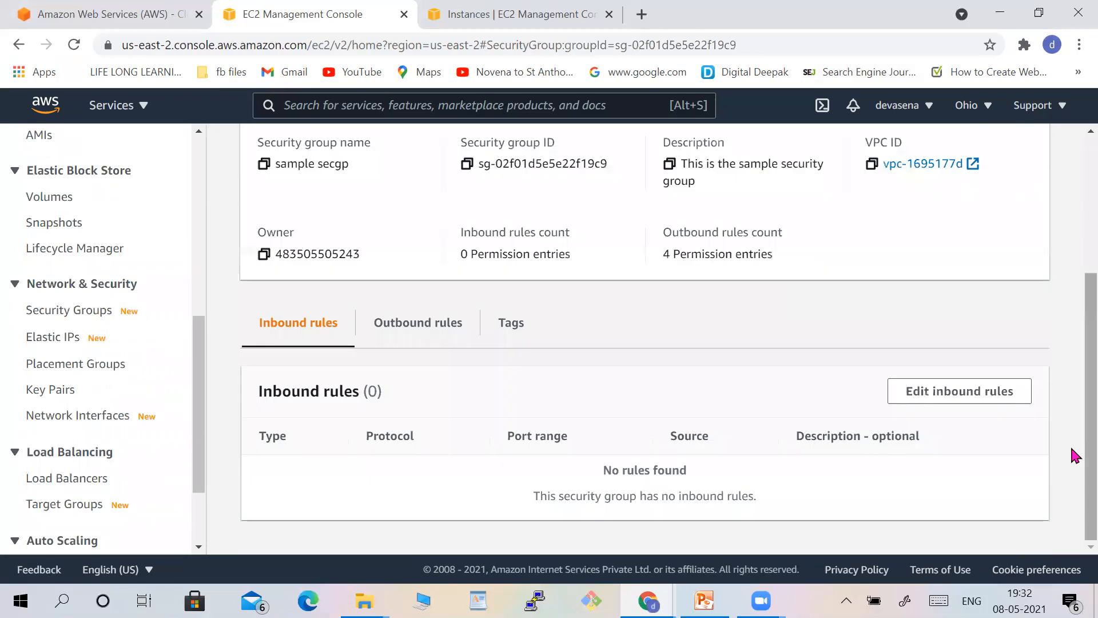
left_click(411, 330)
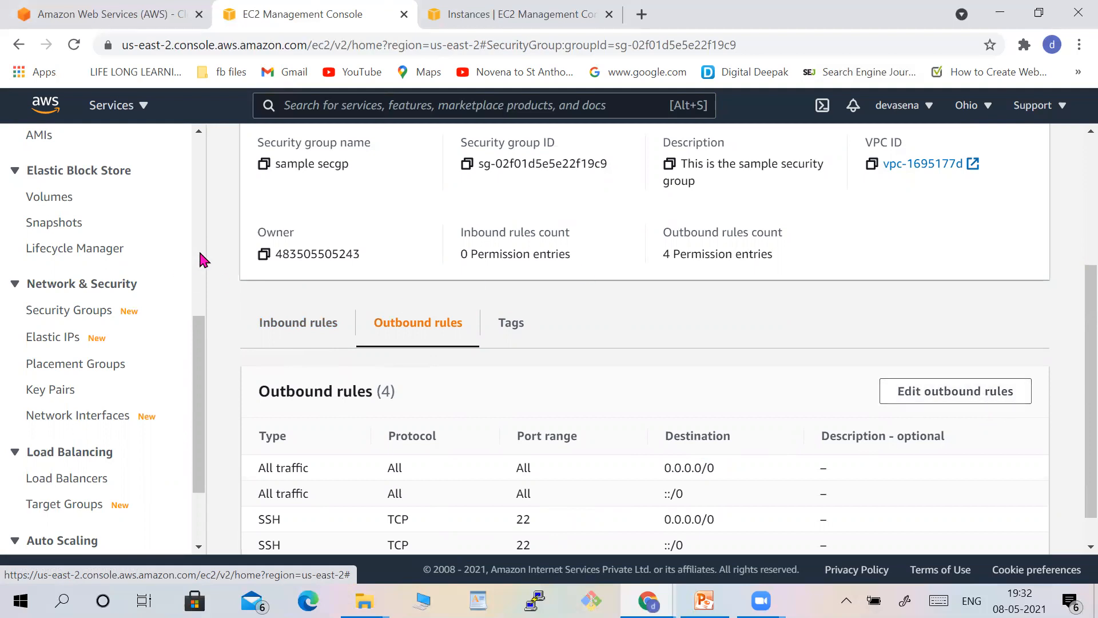
left_click(199, 254)
left_click(202, 151)
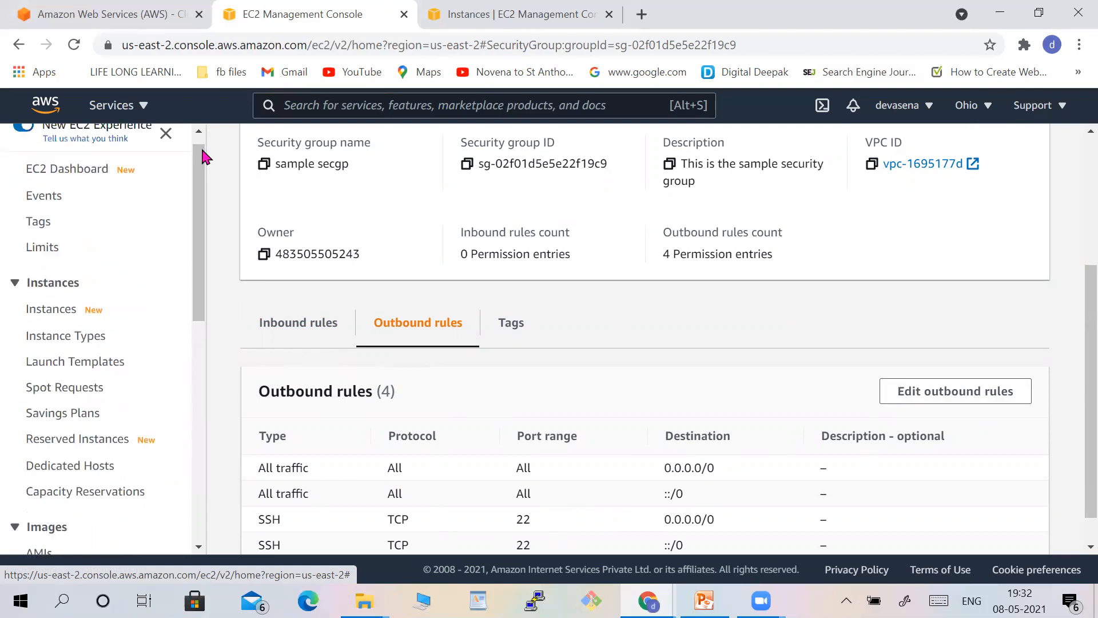
left_click(51, 327)
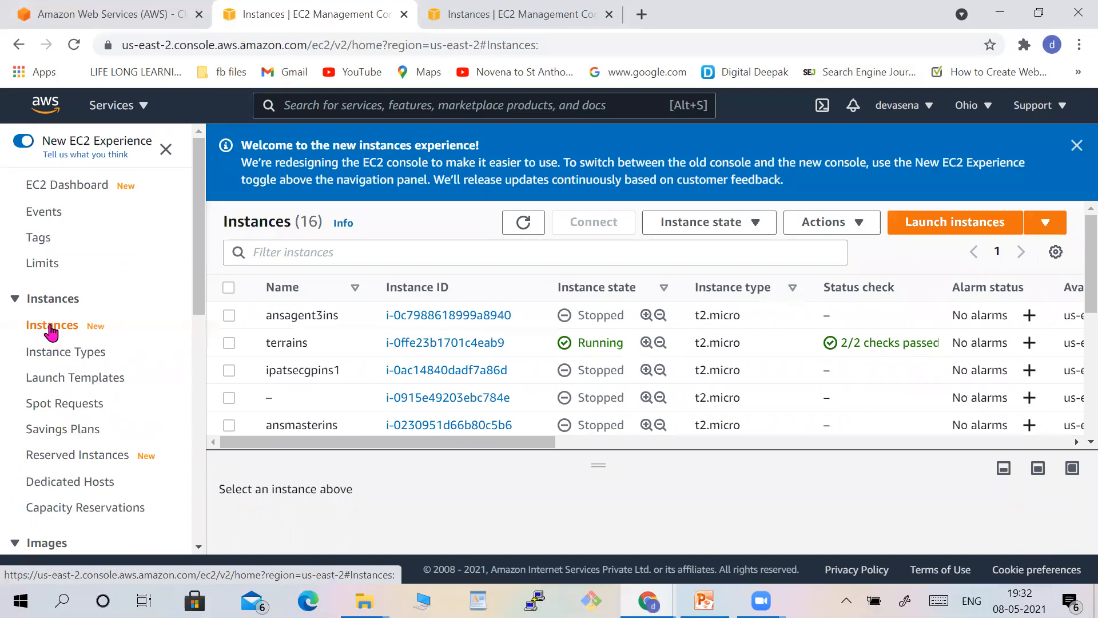
Open the Security Groups list and examine its columns for the new group.
left_click(201, 542)
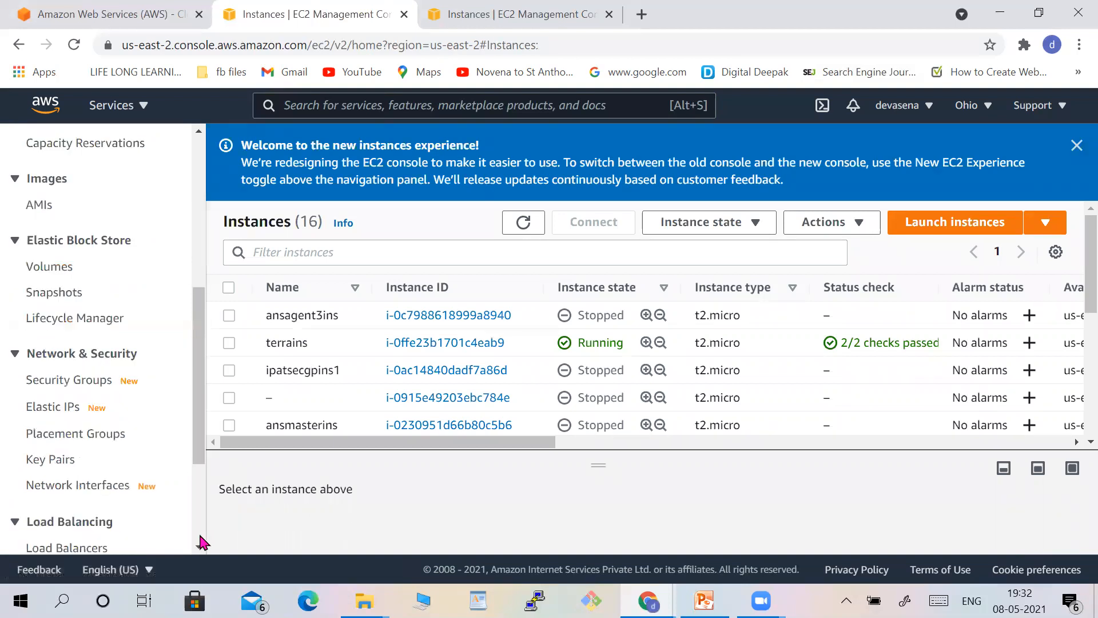
left_click(80, 204)
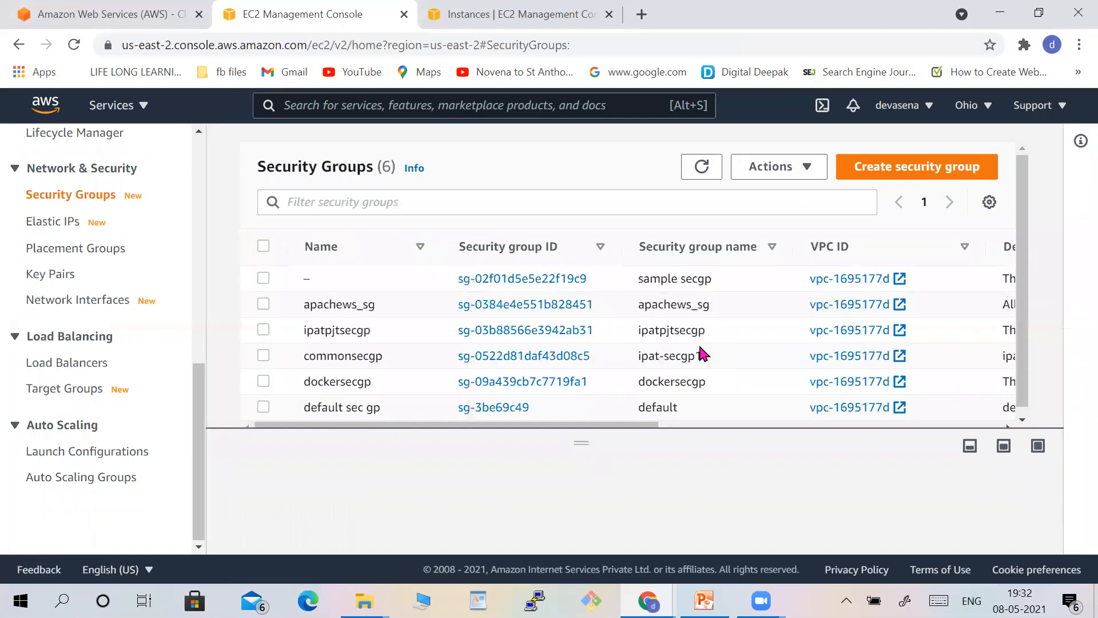
left_click(1023, 422)
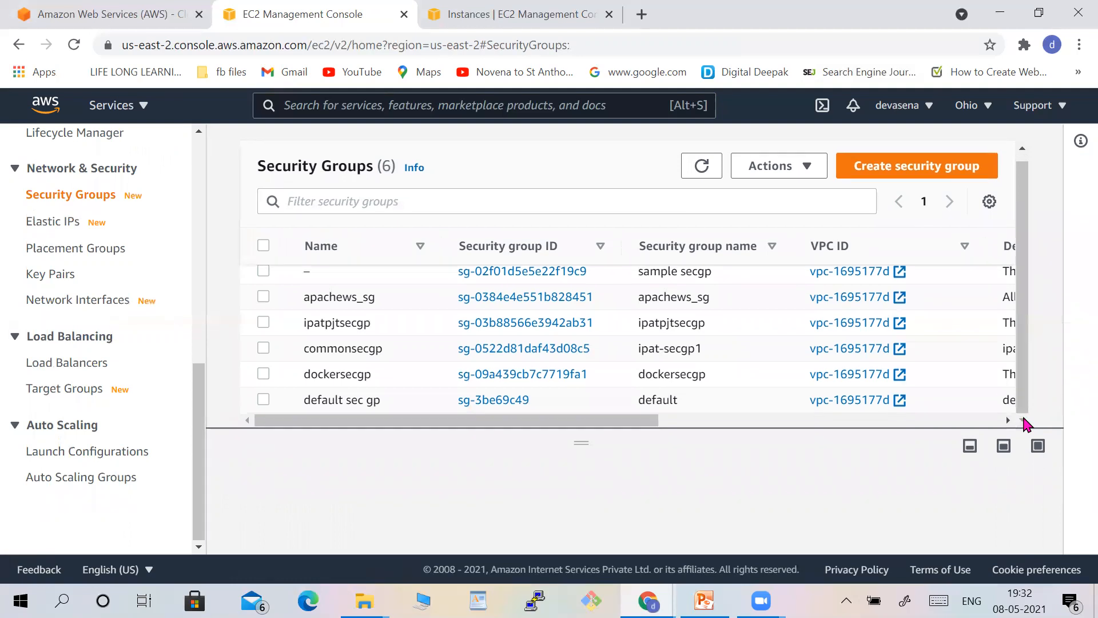
left_click(1022, 150)
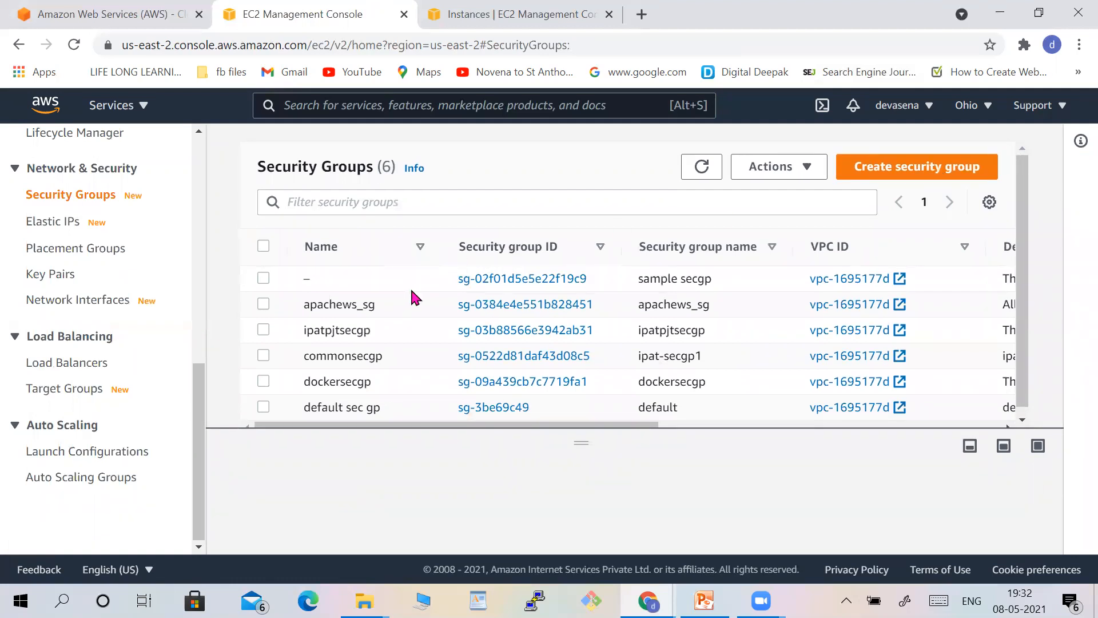
left_click(765, 424)
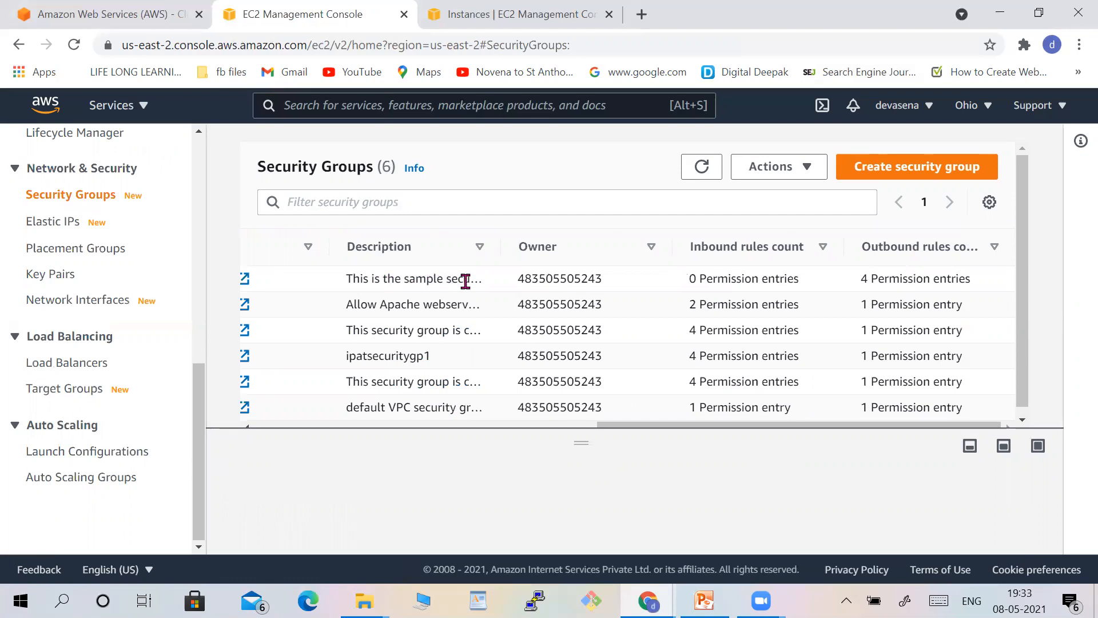
left_click(439, 425)
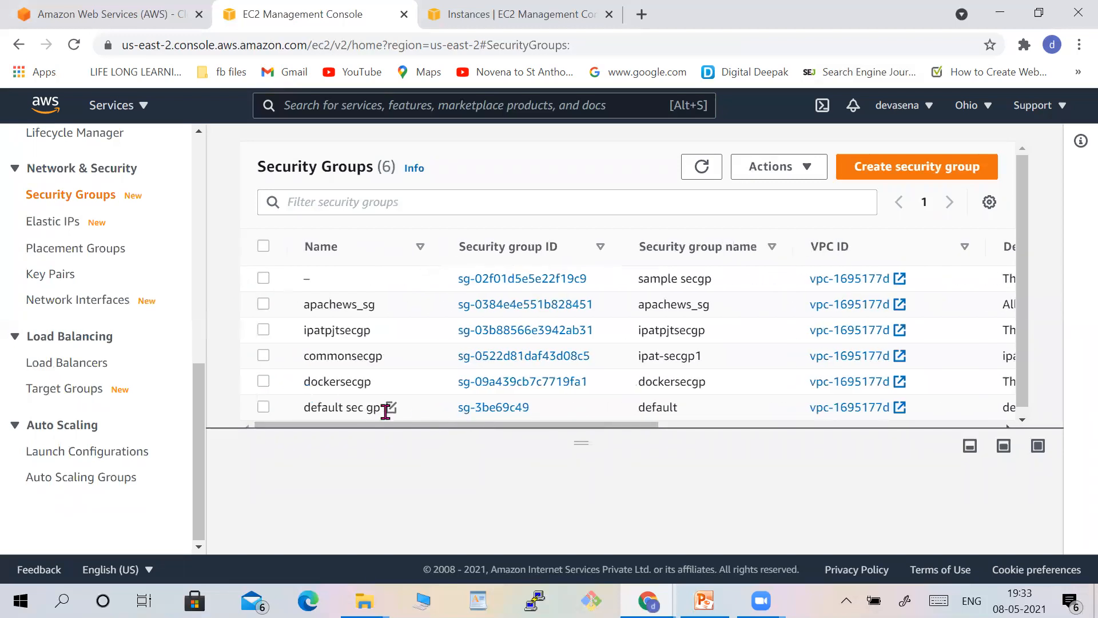
Name the new security group Sample secgp.
mouse_move(320, 285)
left_click(320, 280)
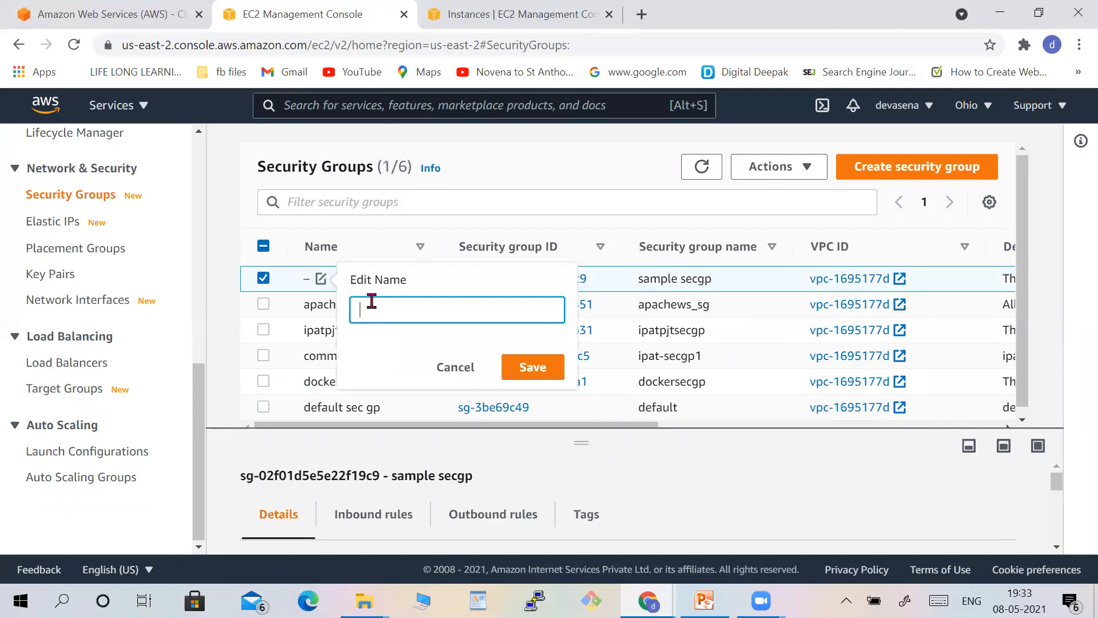
type("Sample secgp")
left_click(524, 369)
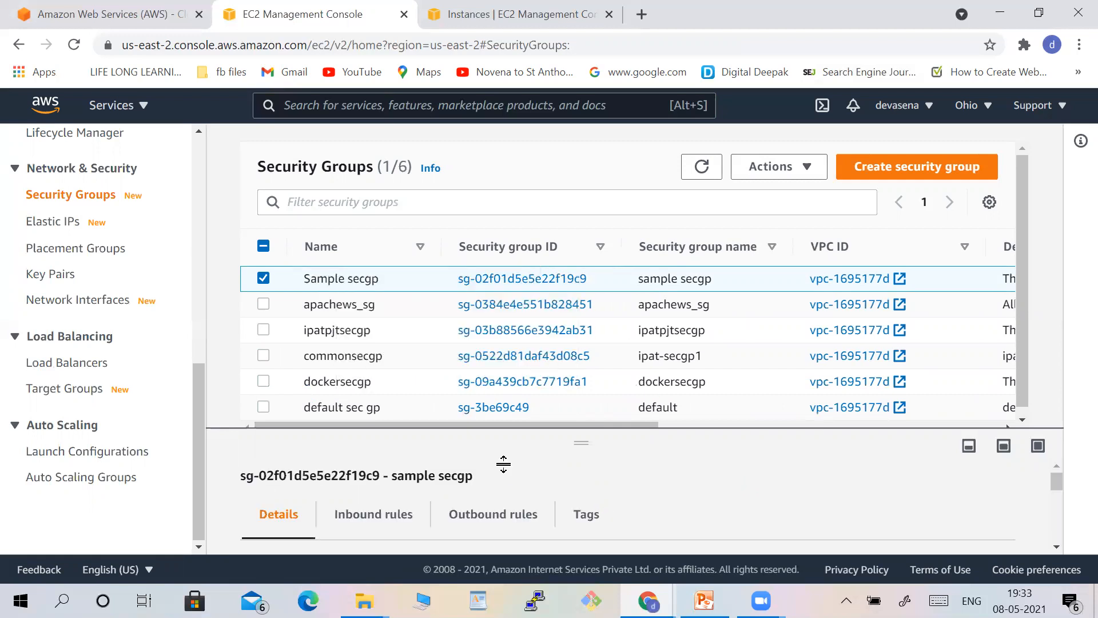
Go to the Instances page and start launching a new instance.
left_click(195, 201)
left_click(197, 171)
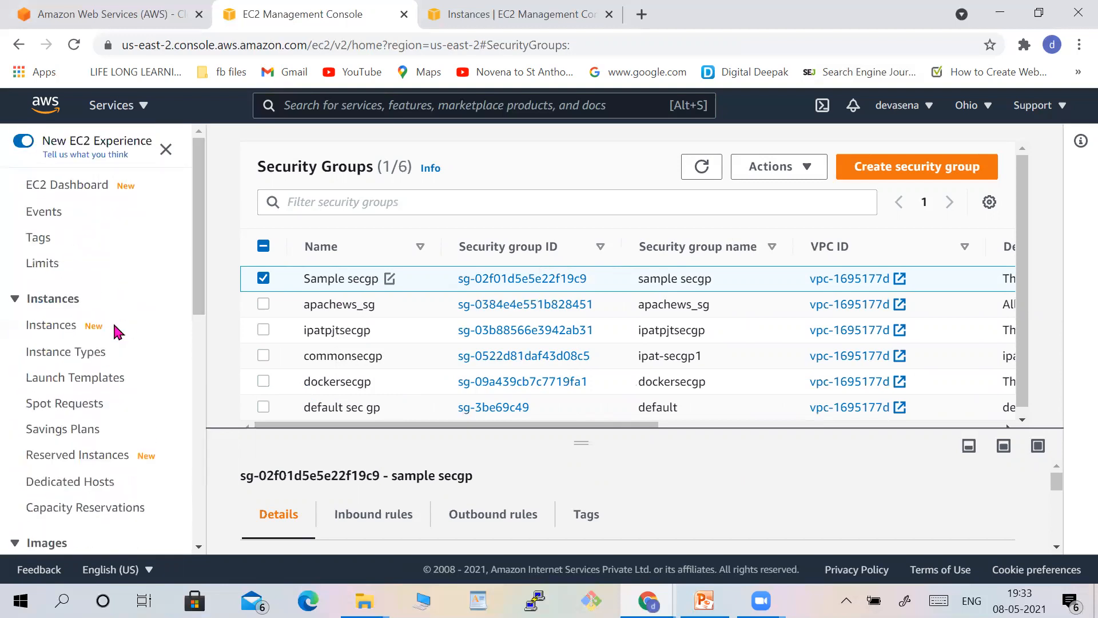
left_click(65, 328)
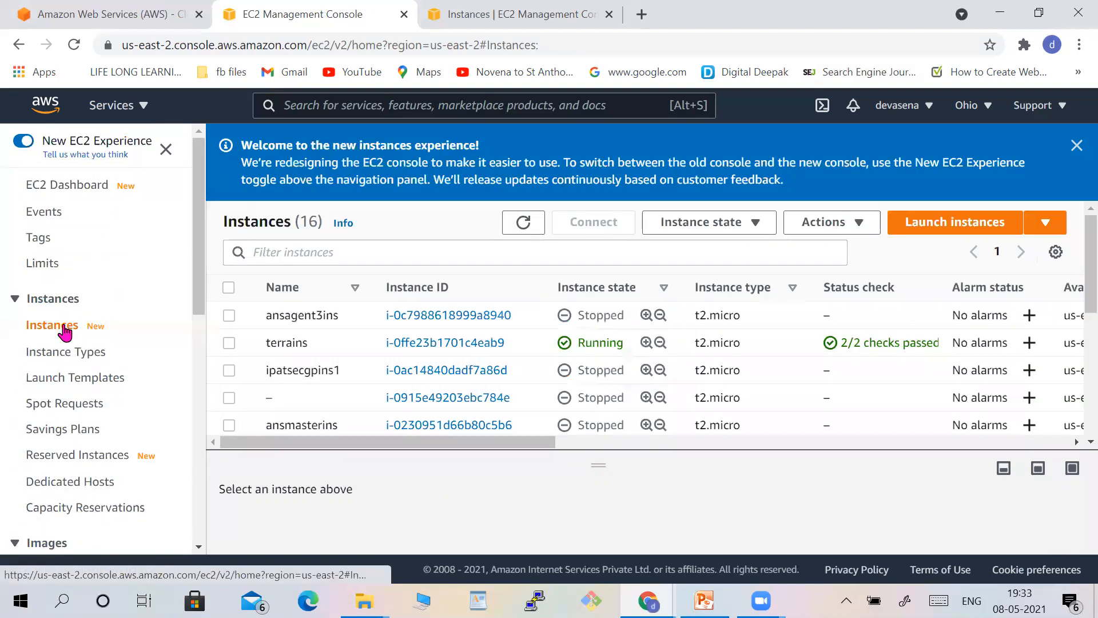
left_click(948, 229)
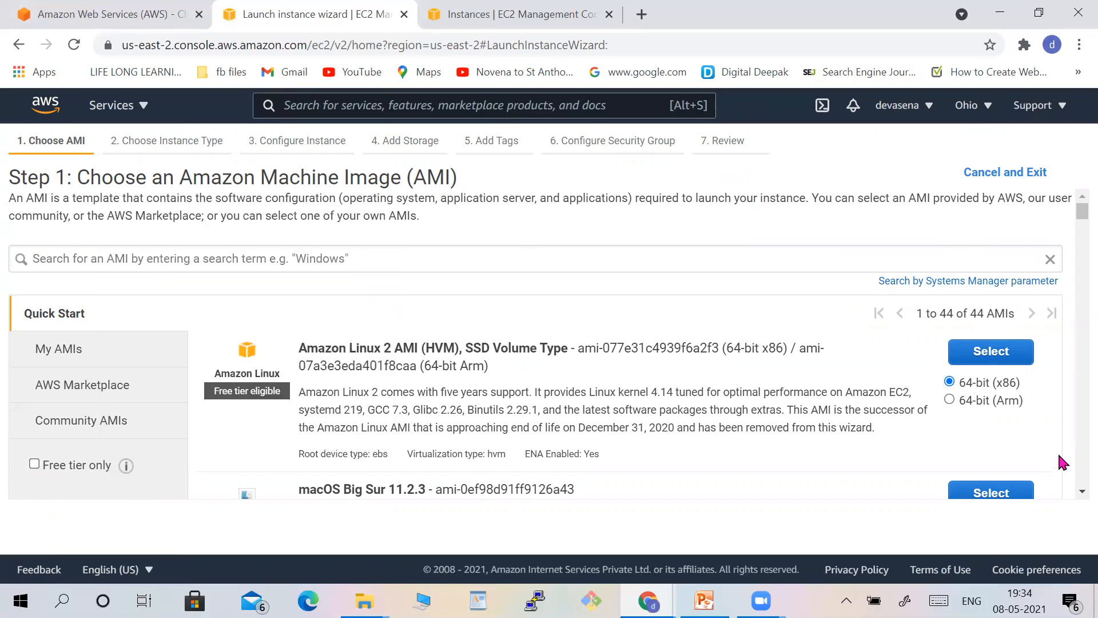
Browse the available Quick Start AMIs.
scroll(1075, 460, "down", 4)
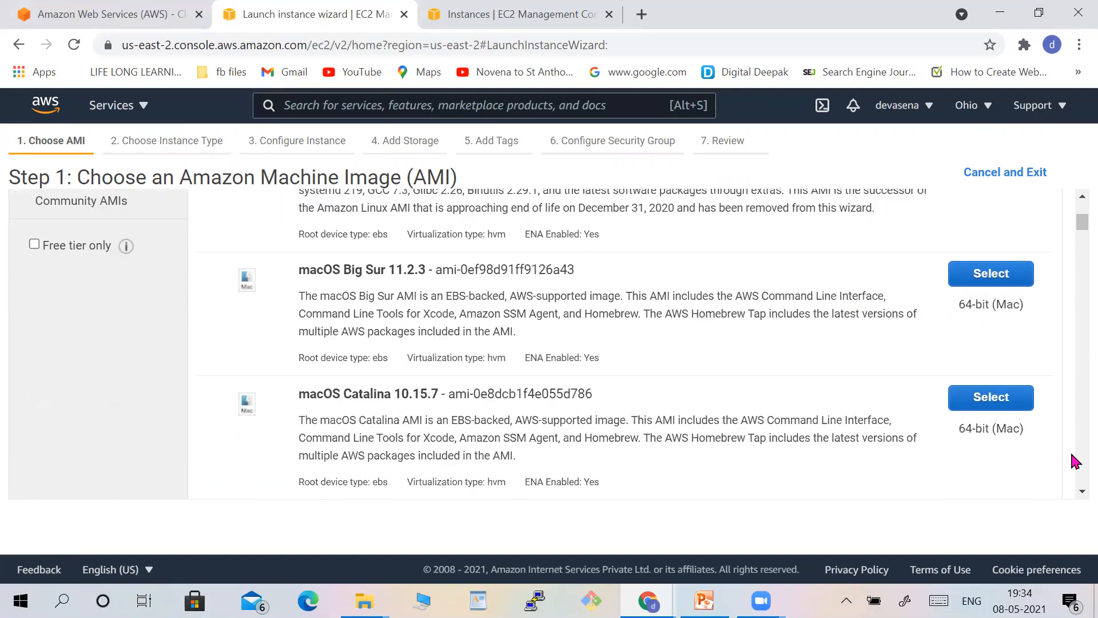
scroll(1075, 216, "down", 1)
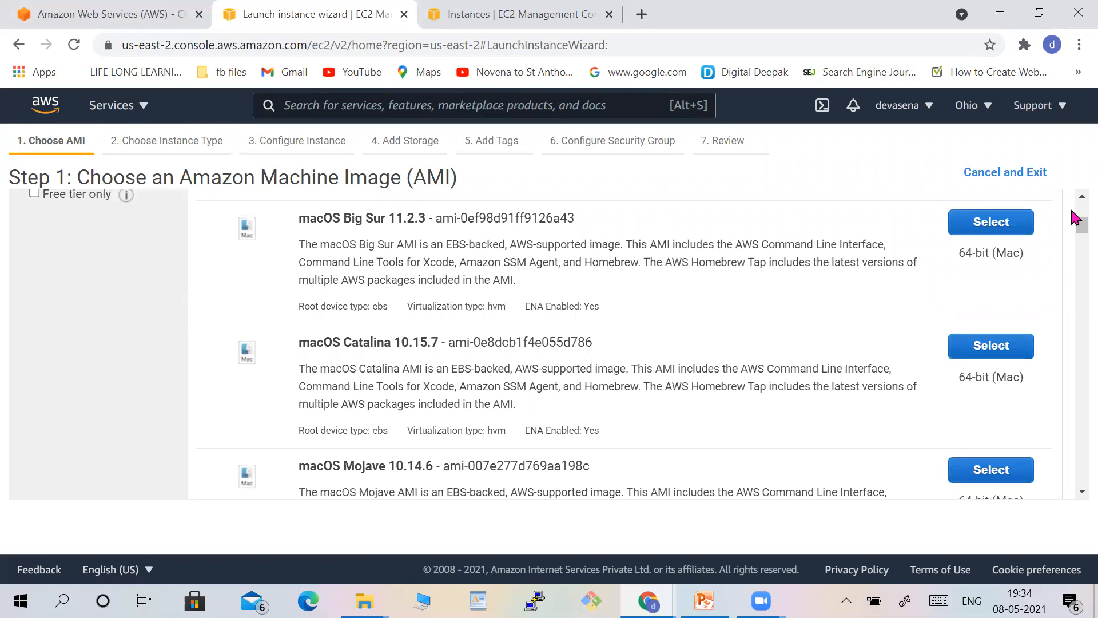
scroll(1075, 218, "up", 5)
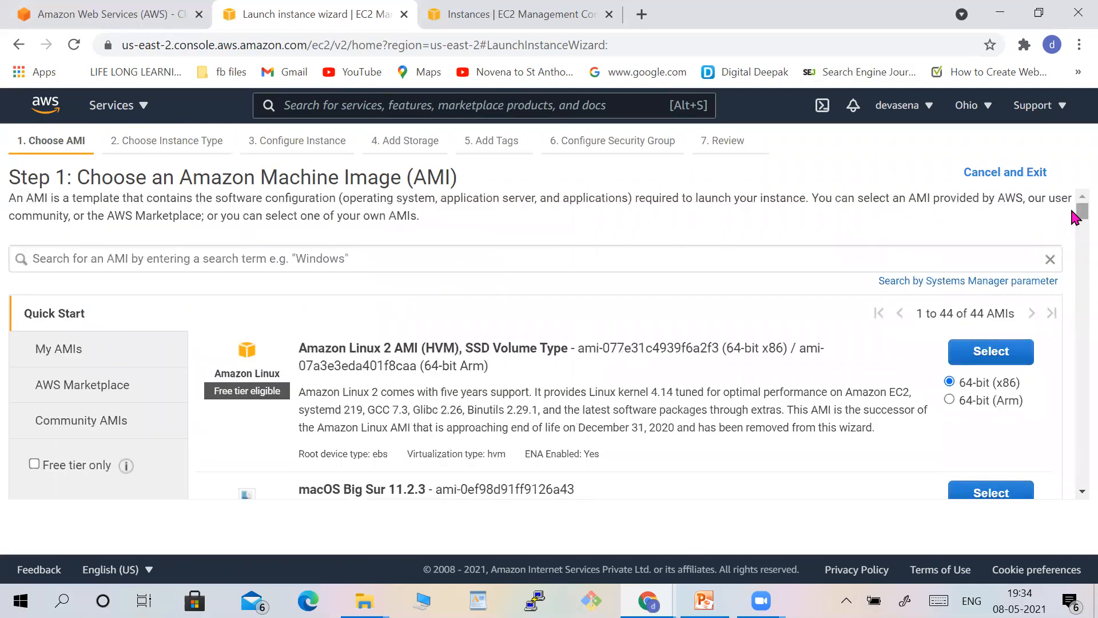
scroll(1076, 298, "down", 5)
scroll(1075, 299, "down", 5)
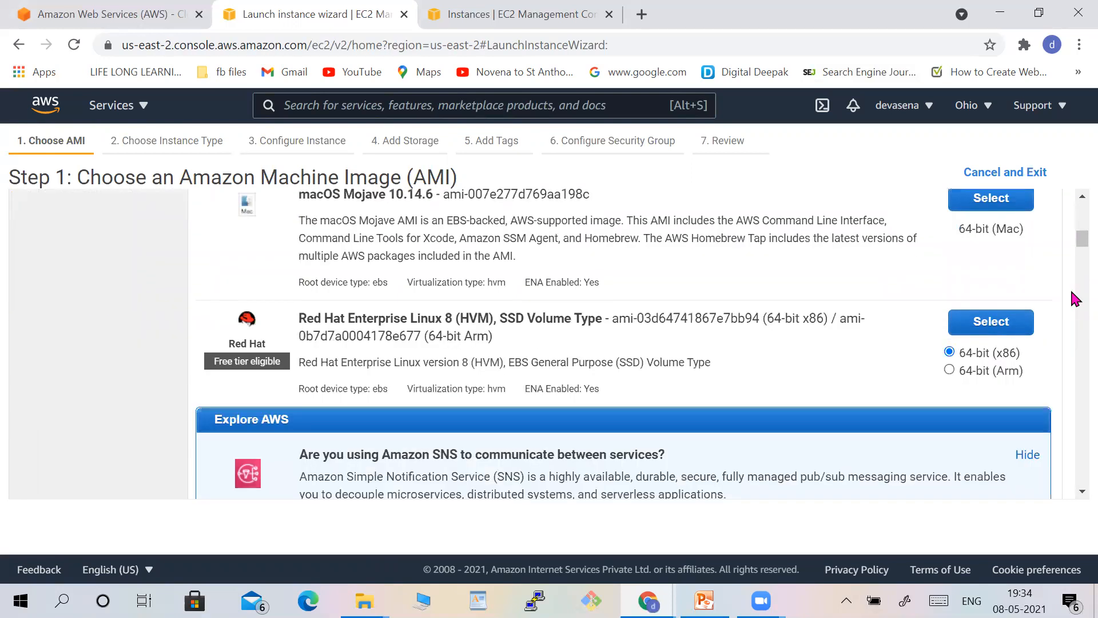
scroll(1075, 299, "down", 5)
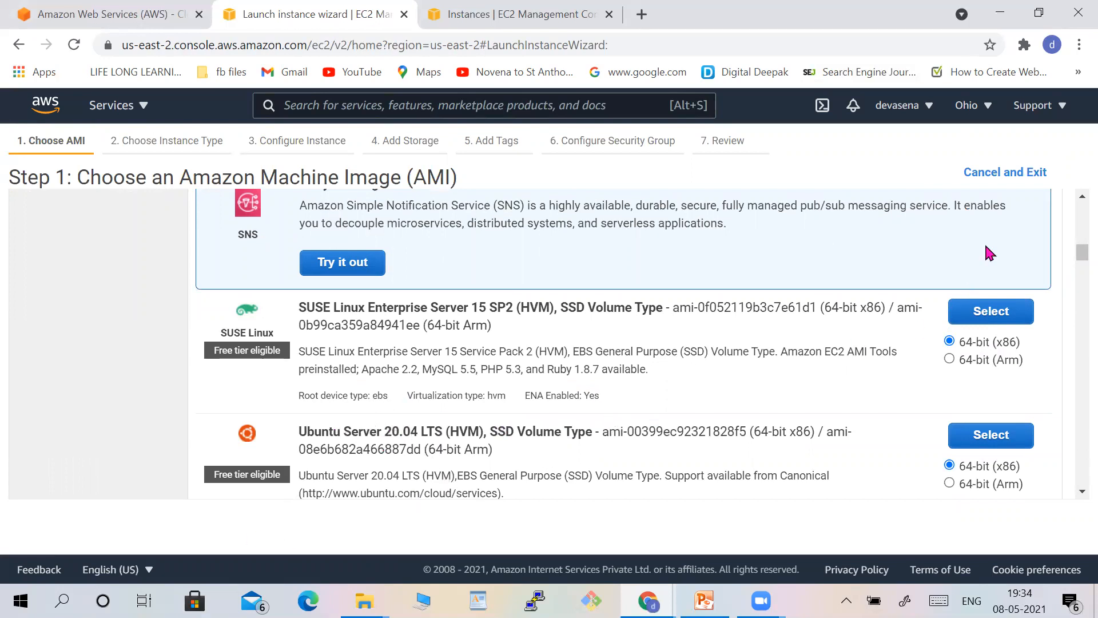
scroll(1075, 223, "up", 10)
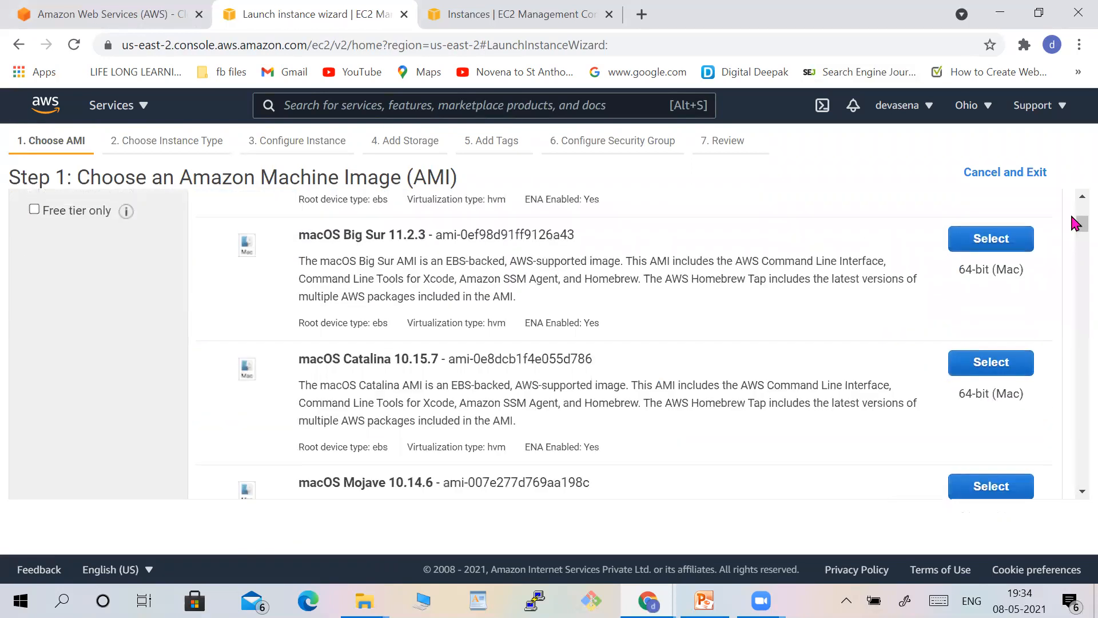
Filter to free-tier AMIs and select Ubuntu Server 18.04 LTS (HVM), SSD Volume Type.
left_click(34, 464)
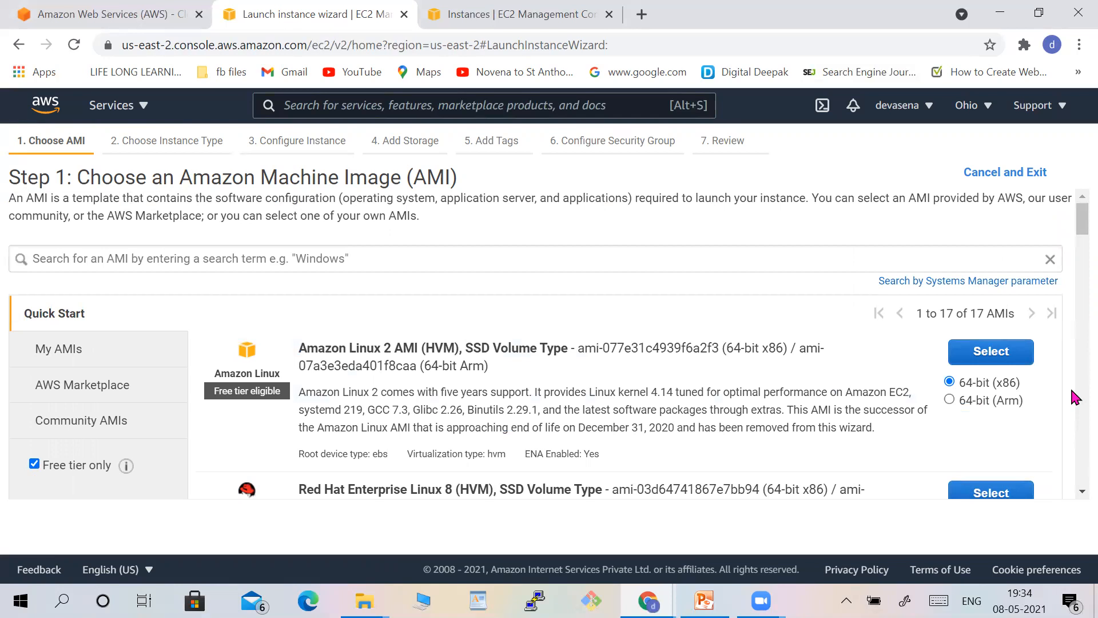
scroll(1074, 397, "down", 5)
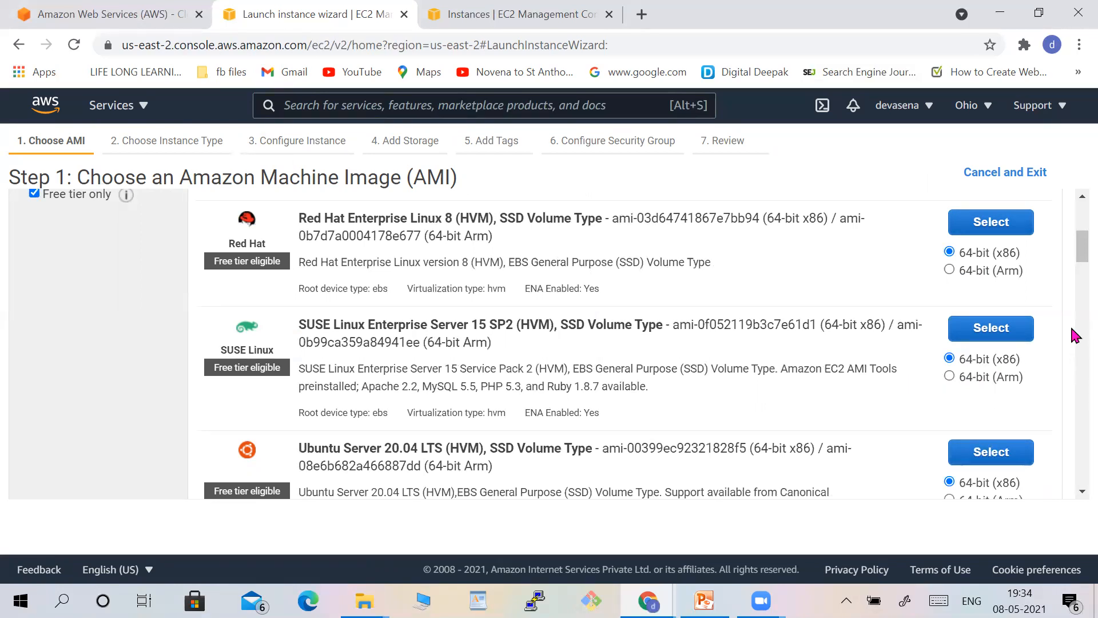
scroll(1075, 338, "down", 5)
scroll(1075, 336, "down", 5)
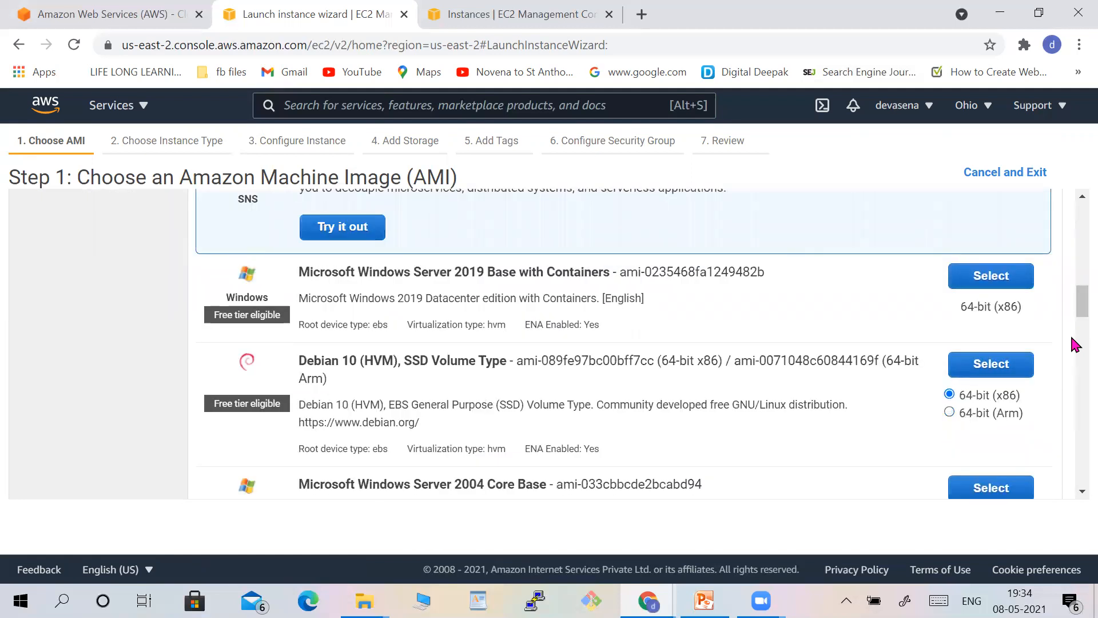
scroll(1075, 345, "down", 5)
scroll(1073, 365, "down", 5)
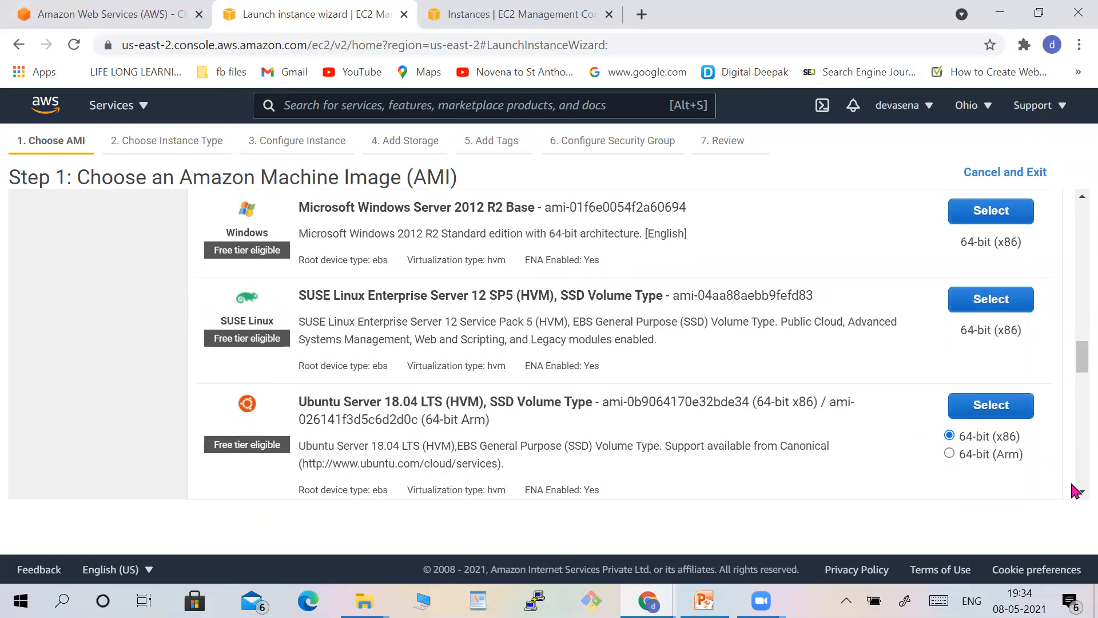
scroll(1073, 467, "down", 5)
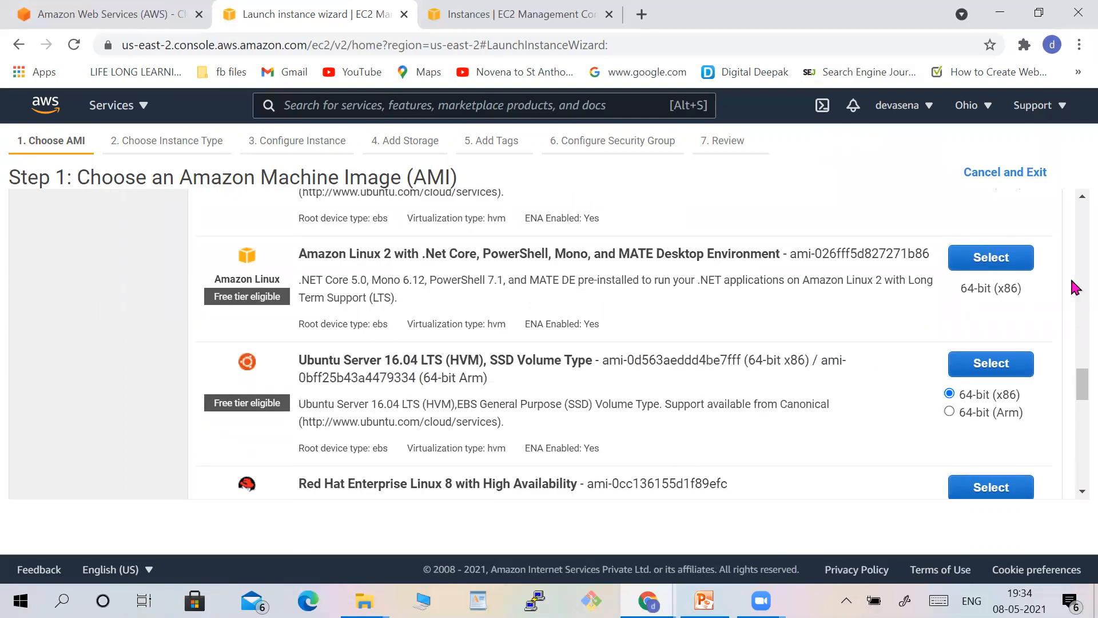
scroll(1076, 279, "up", 5)
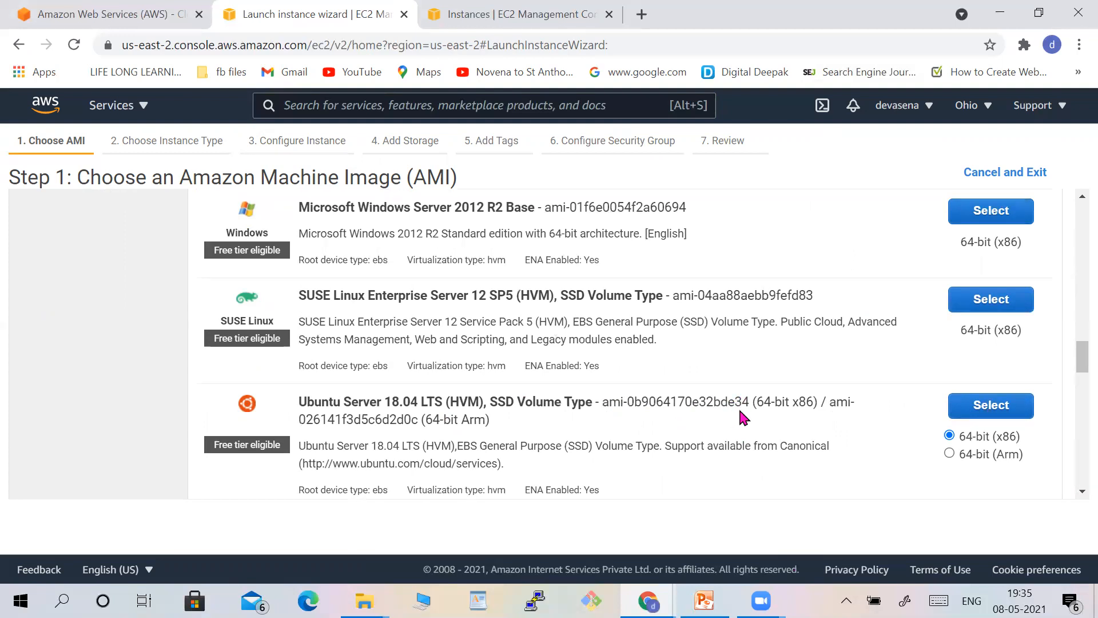
left_click(990, 404)
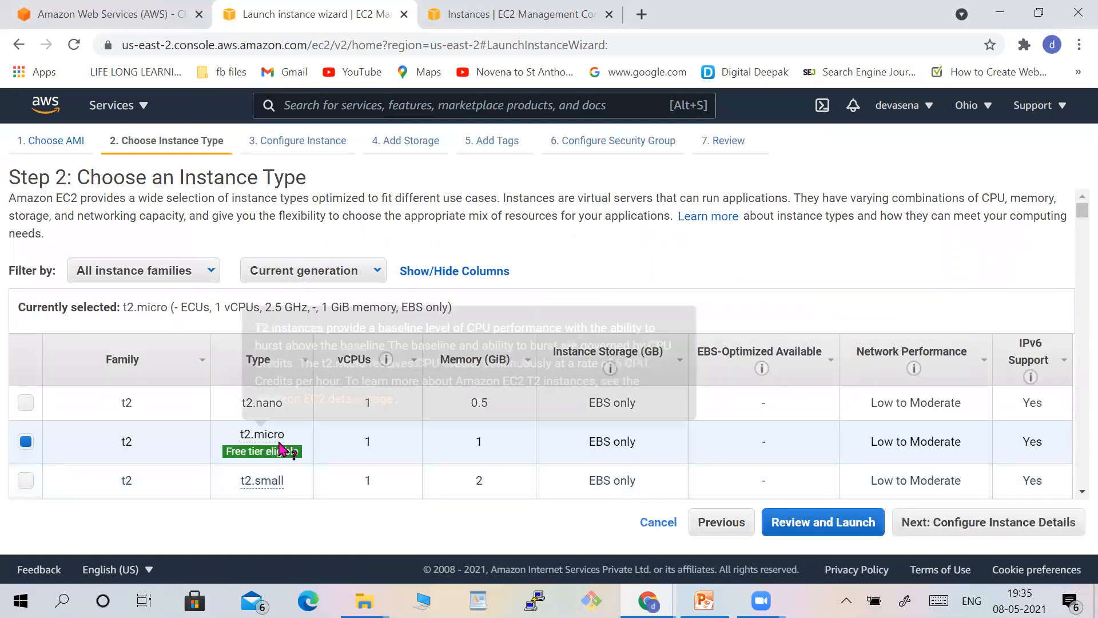
Keep the t2.micro instance type and proceed to instance details configuration.
mouse_move(279, 453)
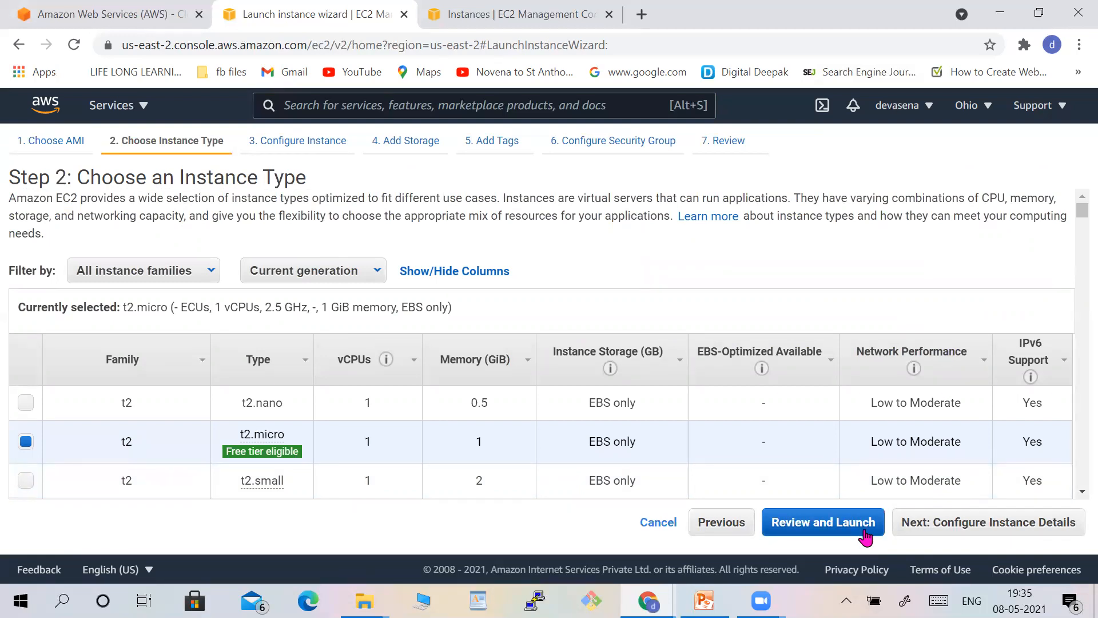
left_click(933, 529)
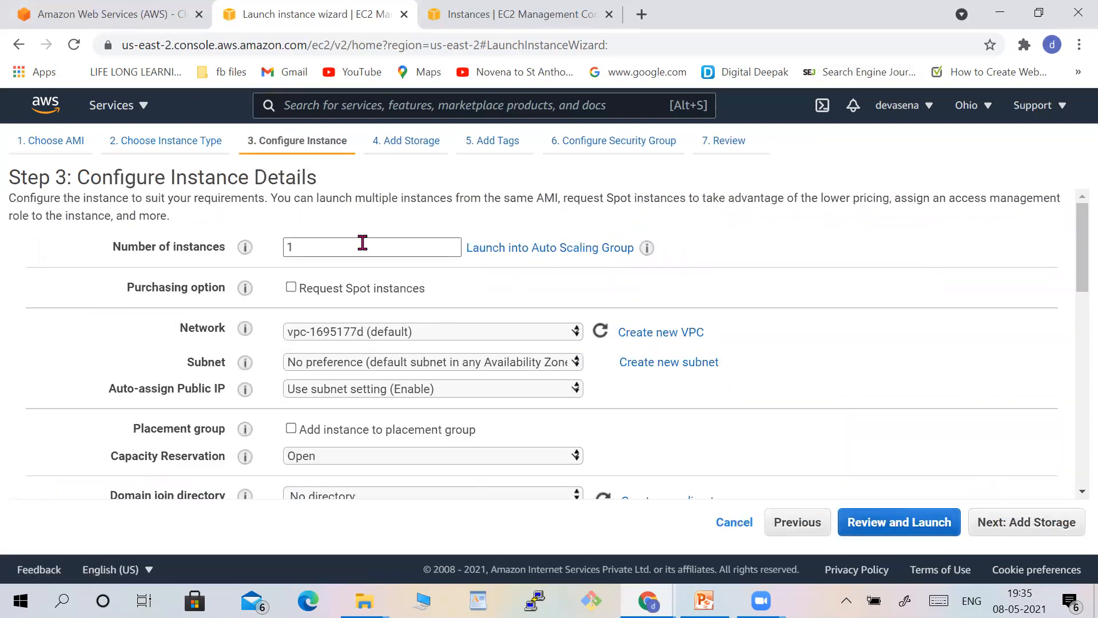
Retype the number of instances as 1.
double_click(300, 250)
key("BackSpace")
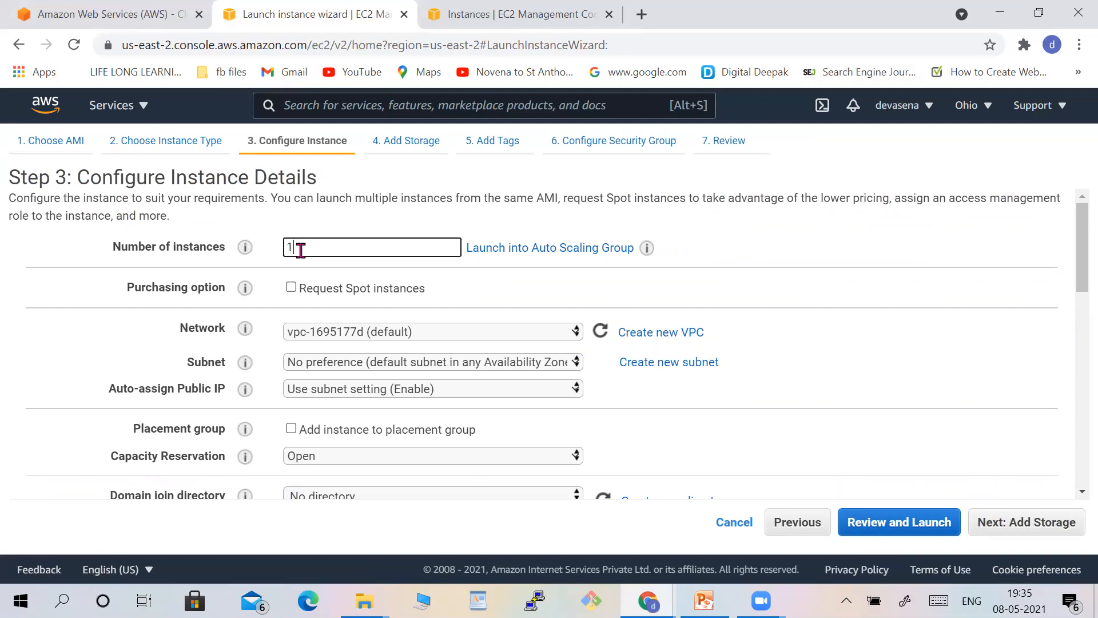
type("3")
type("0")
key("BackSpace")
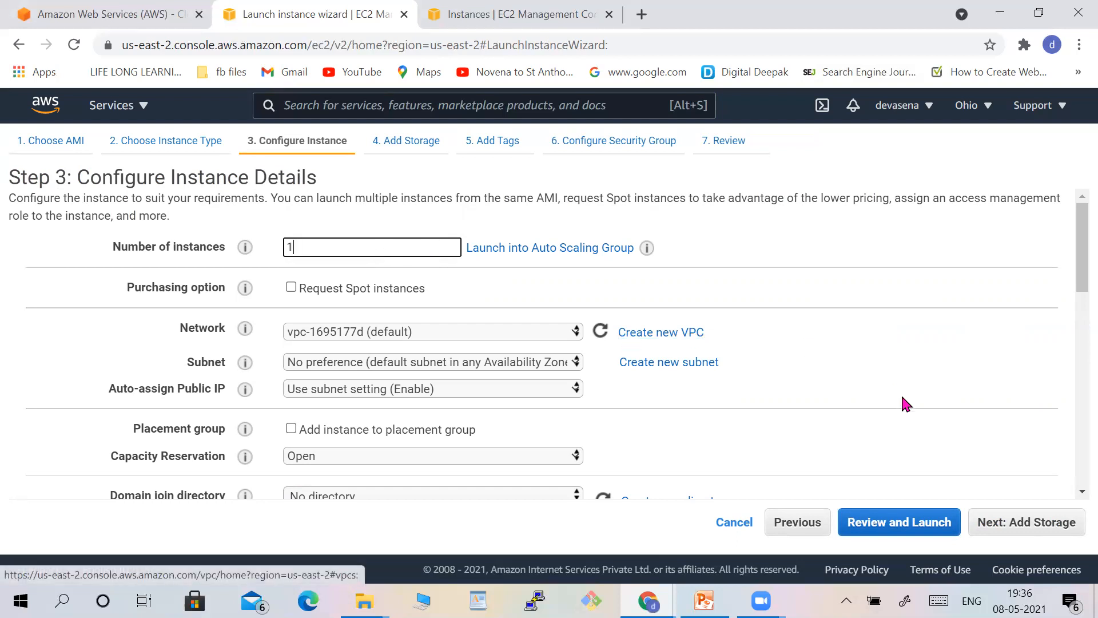
Keep the default storage and tags and advance to the security group configuration.
left_click(1031, 525)
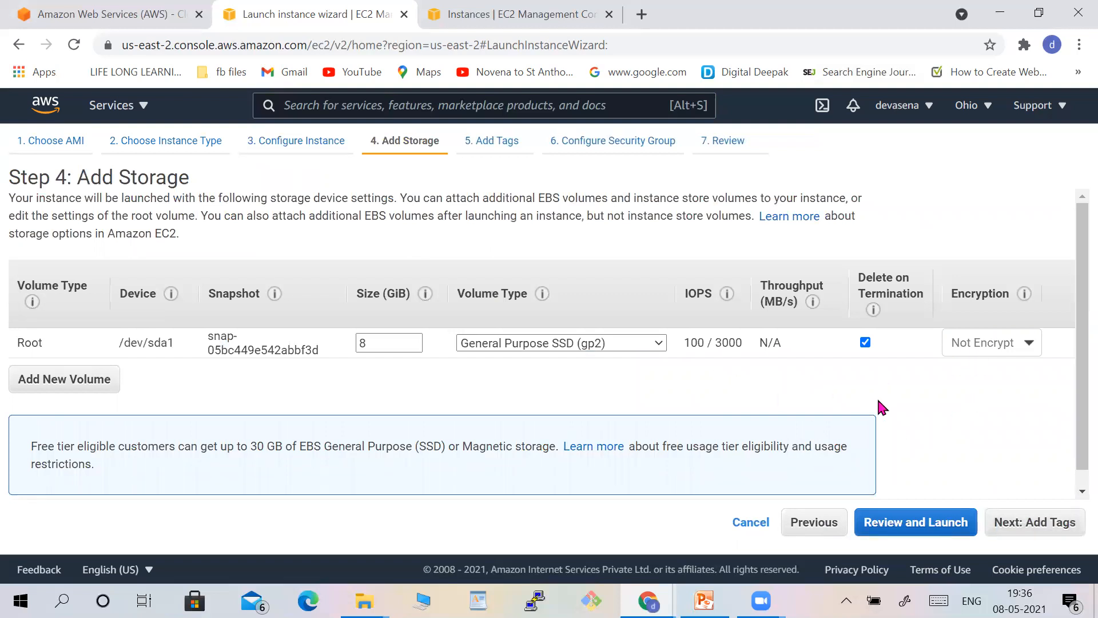
left_click(1025, 530)
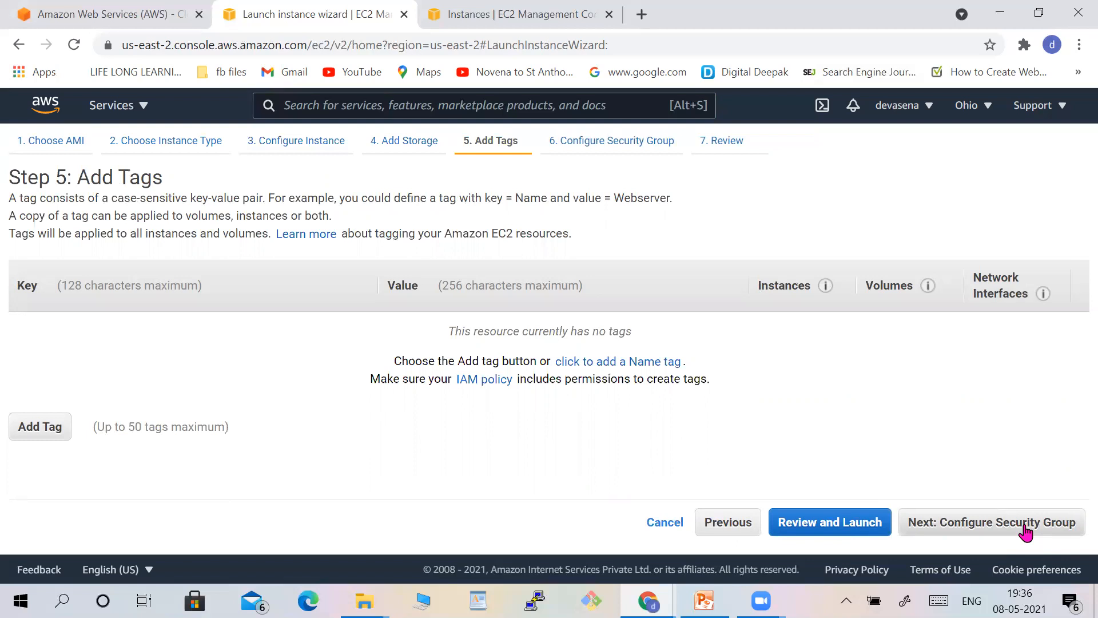
left_click(1025, 530)
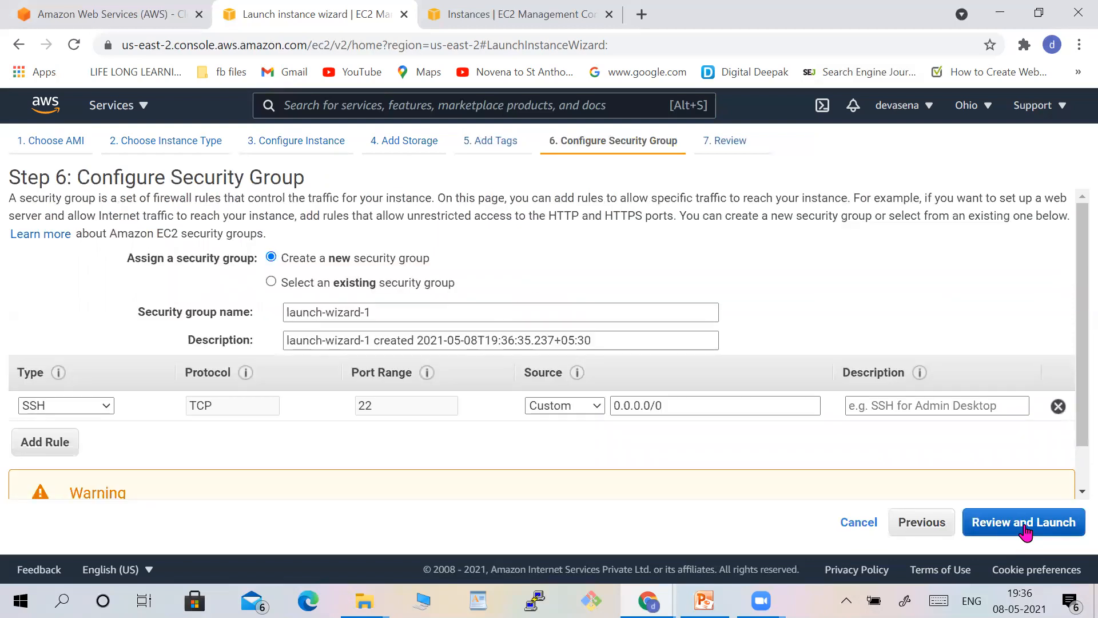
Assign the existing security group sample secgp and continue to the launch review despite the port 22 warning.
left_click(271, 282)
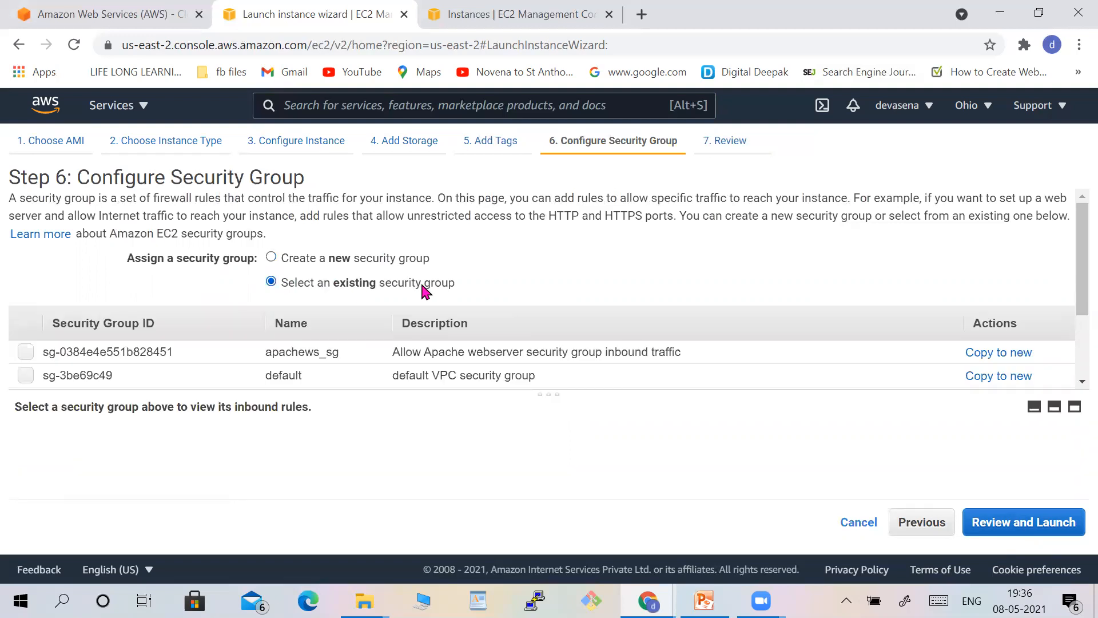
left_click(1076, 381)
left_click(1075, 382)
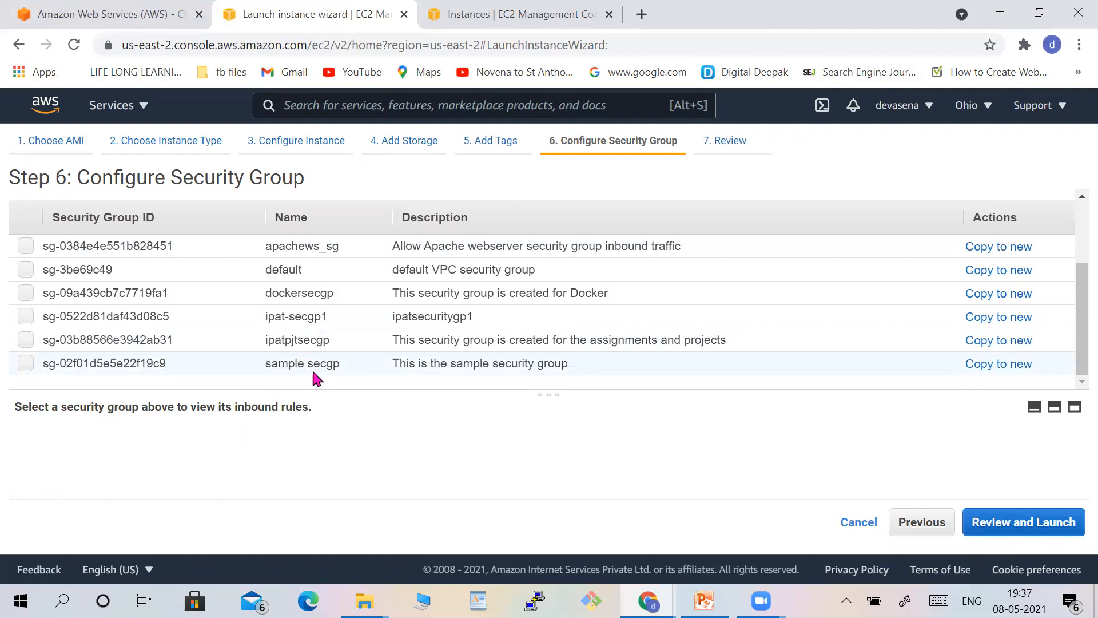
left_click(26, 364)
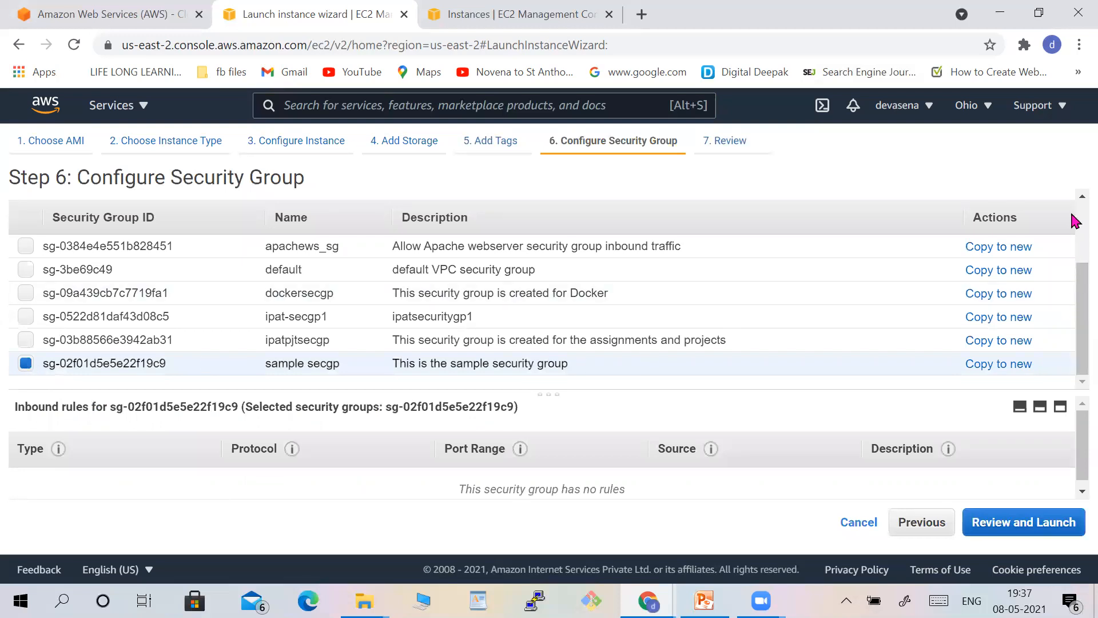
scroll(1074, 220, "up", 2)
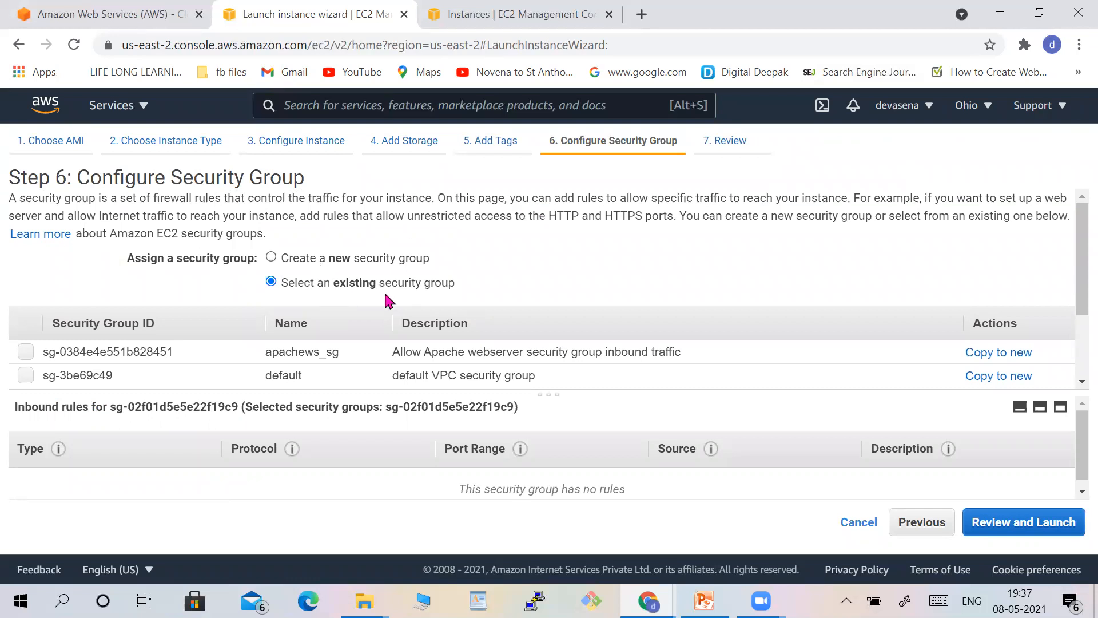
left_click(1075, 382)
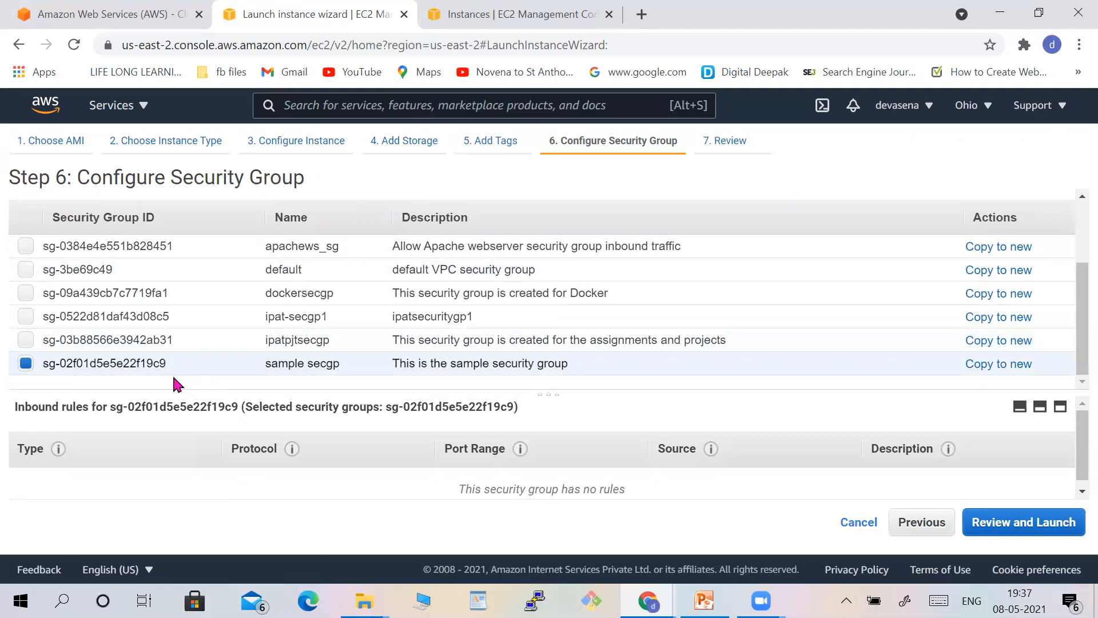
left_click(1032, 534)
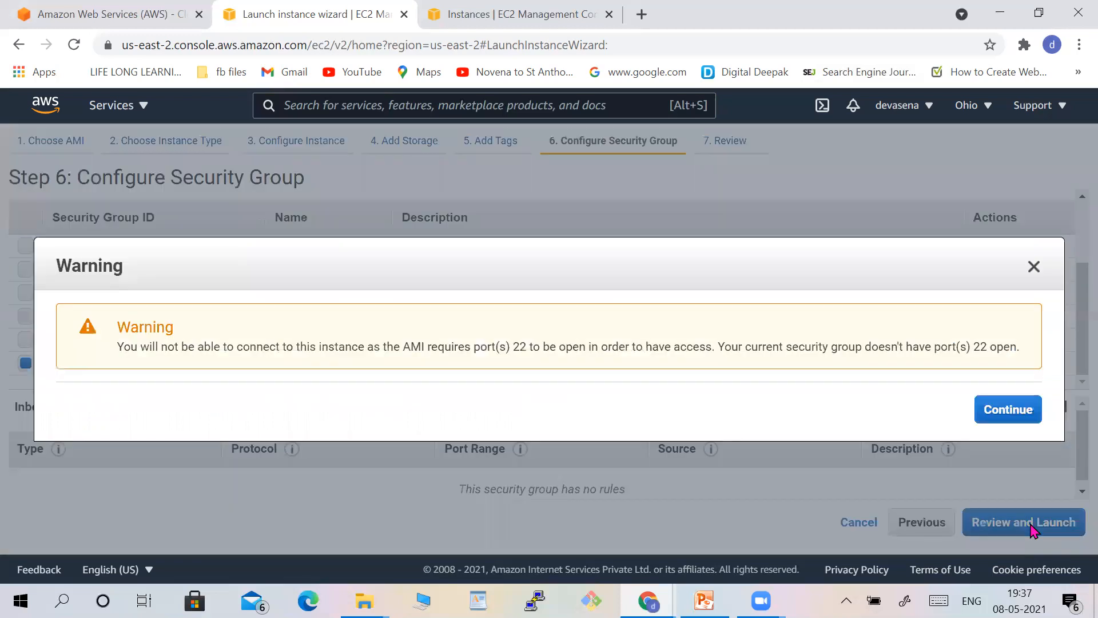
left_click(1004, 412)
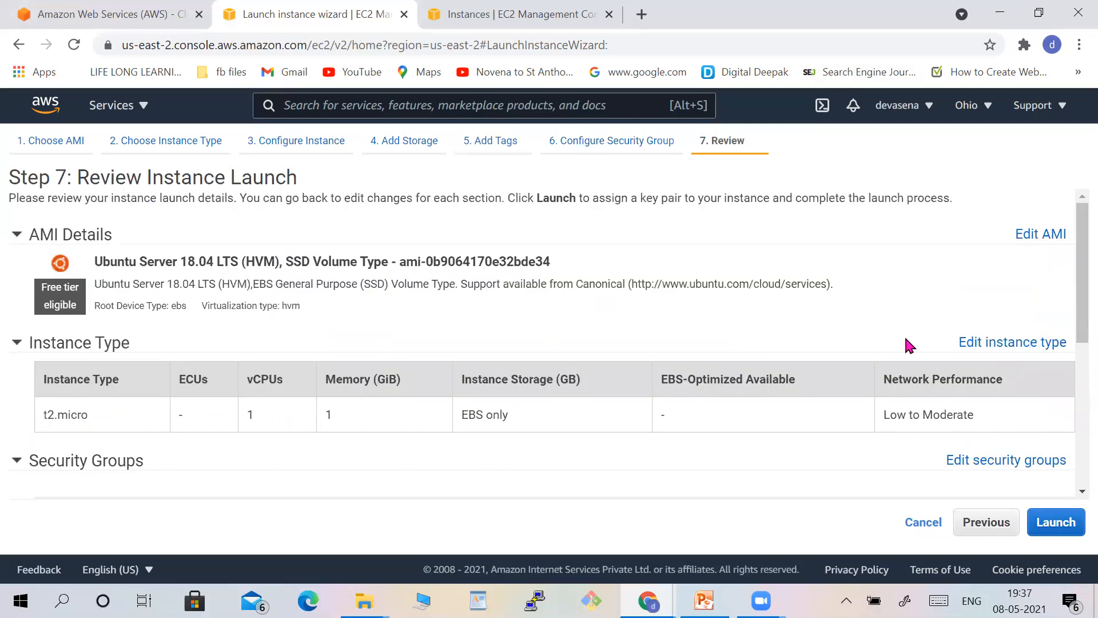
Start the launch, browse the existing key pairs, and choose to create a new key pair instead.
left_click(1055, 529)
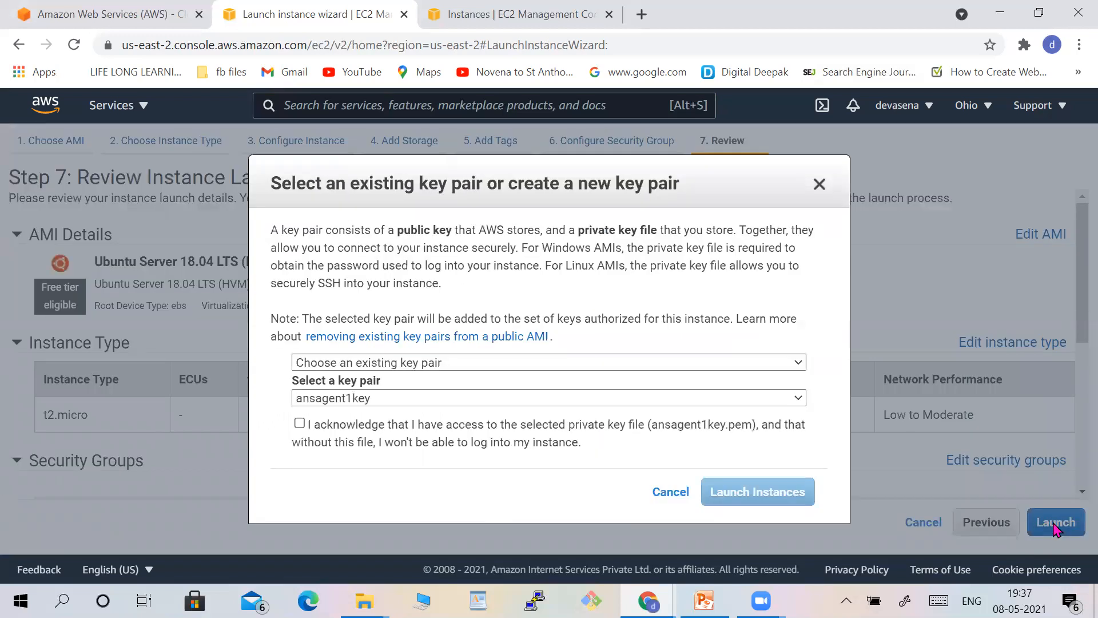
left_click(799, 363)
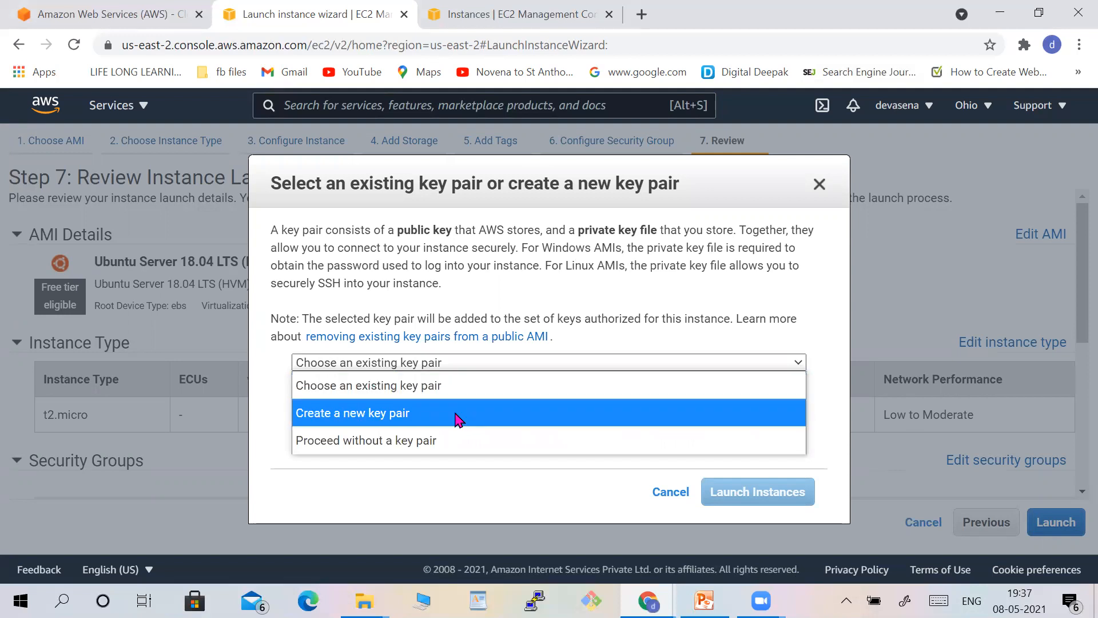
left_click(471, 394)
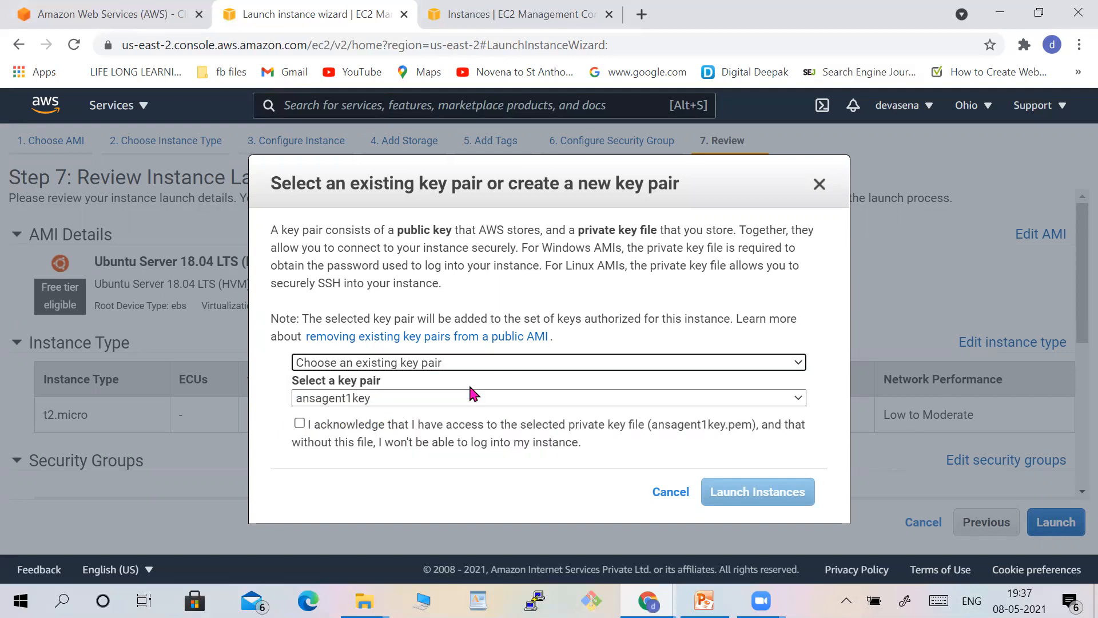
left_click(799, 399)
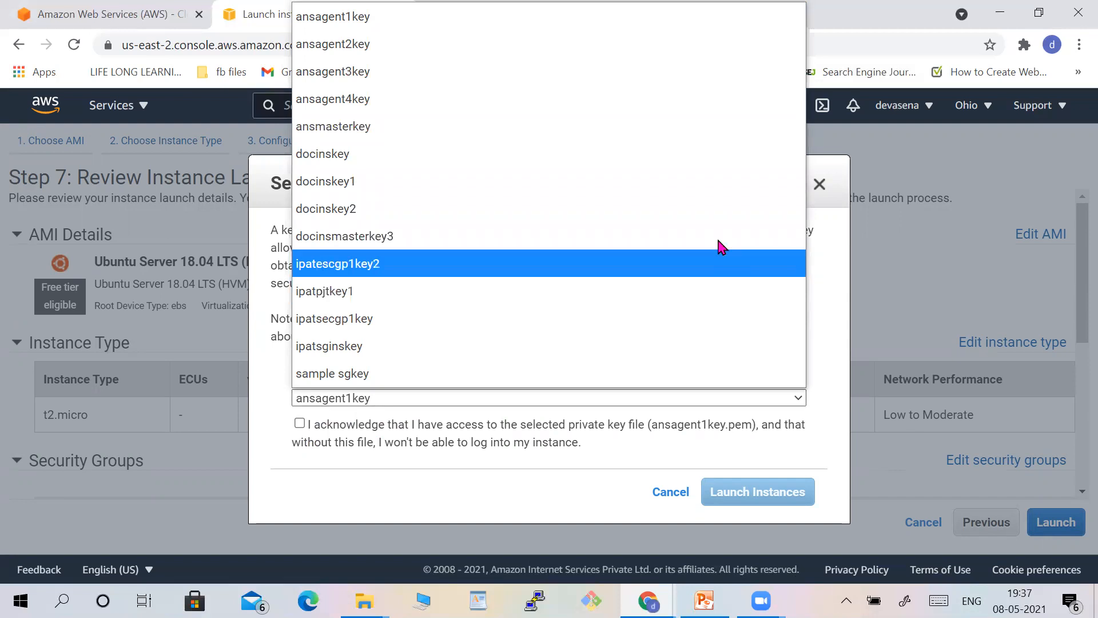
left_click(941, 260)
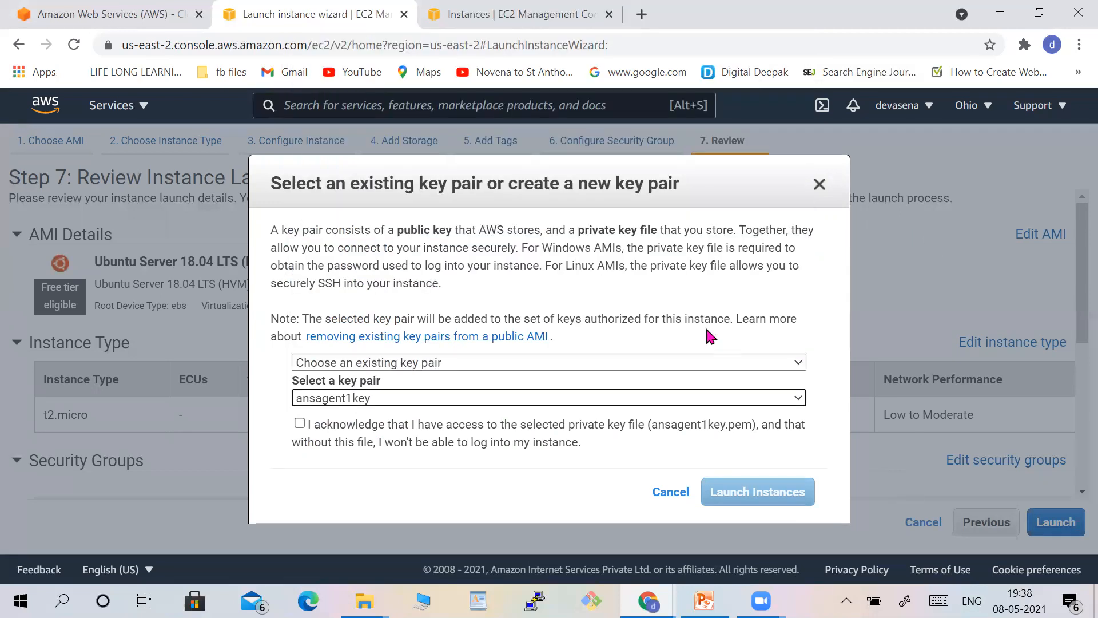
left_click(798, 363)
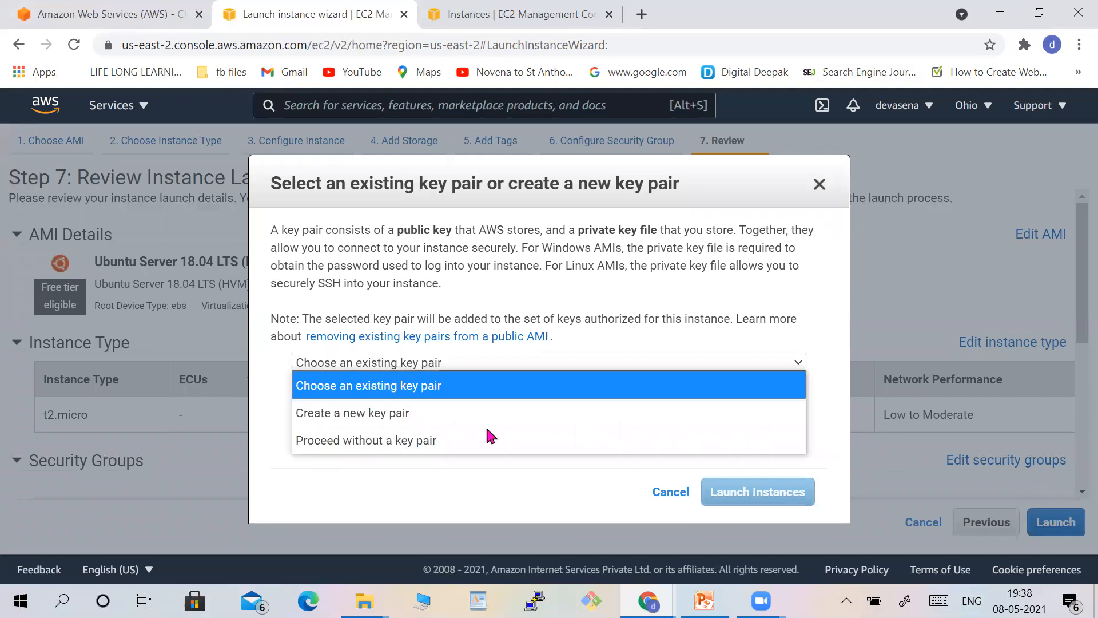
left_click(454, 426)
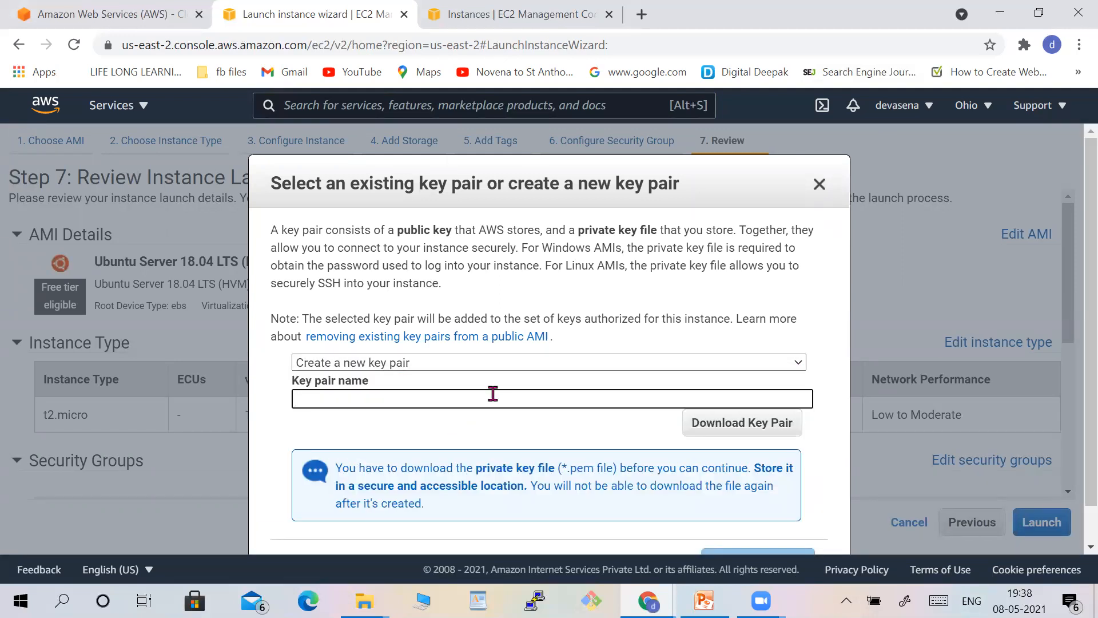
Name the new key pair sample sgkey and try to download it.
type("sampl")
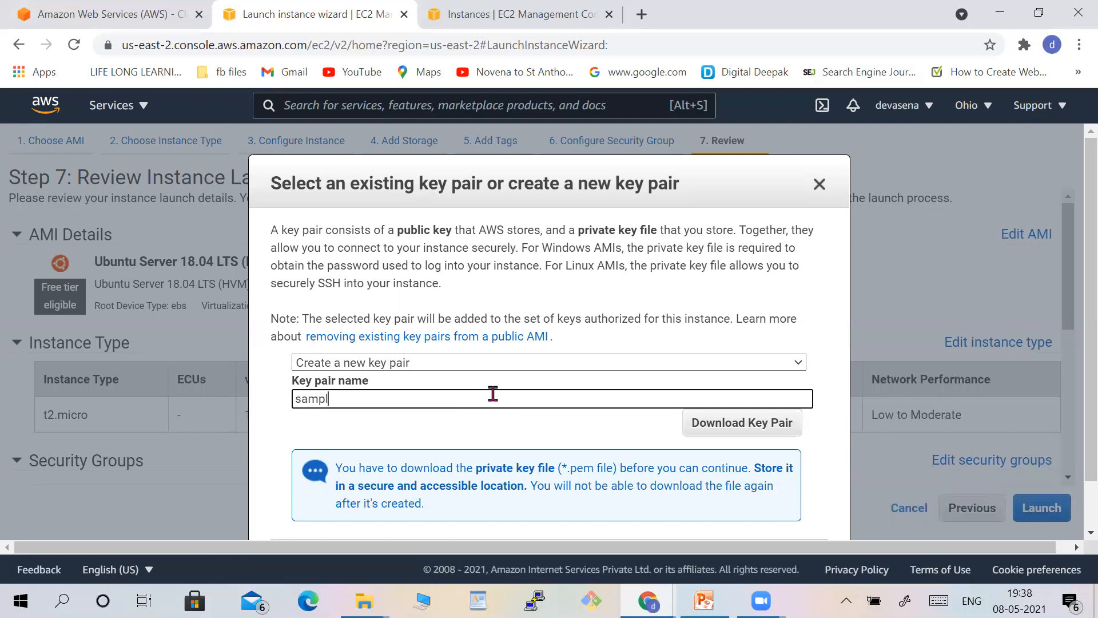
type("e ")
type("key")
key("Left")
key("Left")
key("Left")
type("sec")
key("BackSpace")
key("BackSpace")
type("g")
left_click(711, 439)
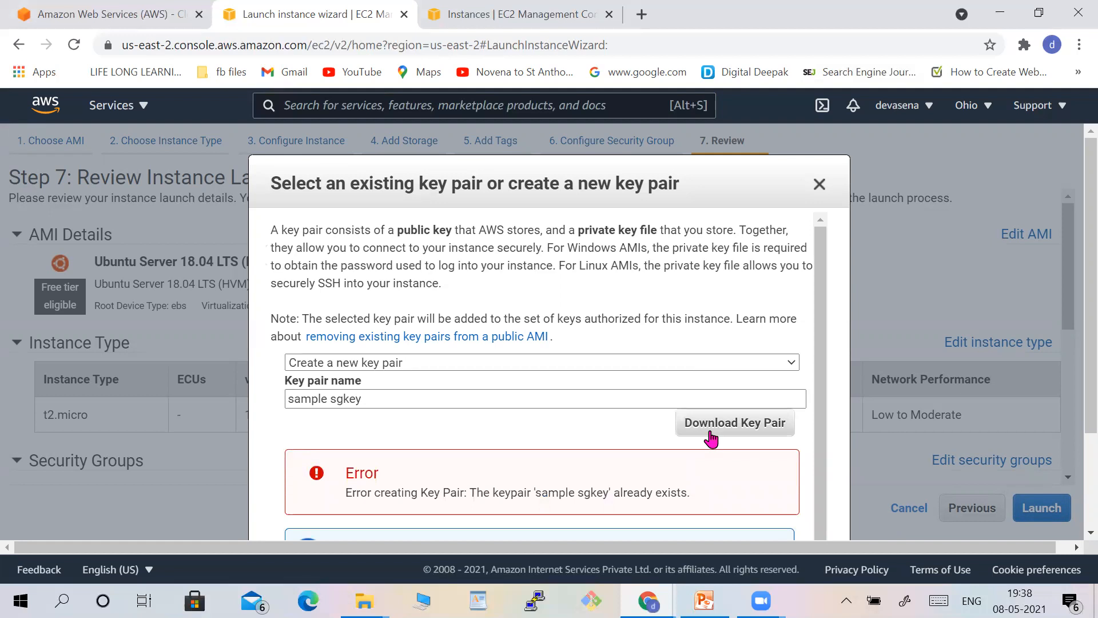
Rename the key pair to sample sgkey1 and download it.
left_click(418, 396)
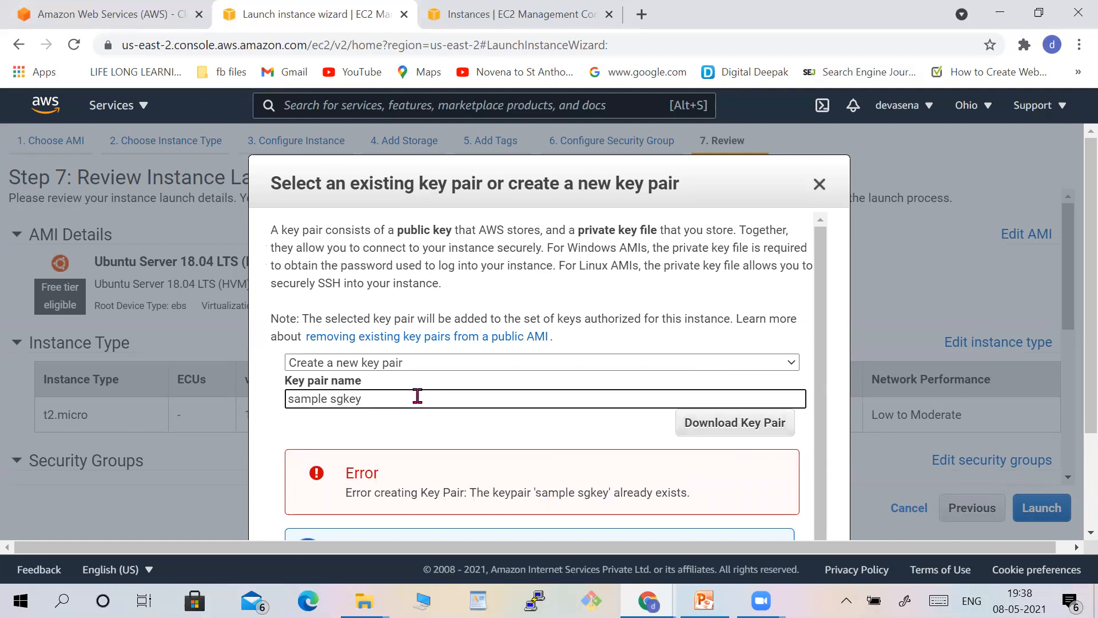
key("Left")
key("Left")
type("1")
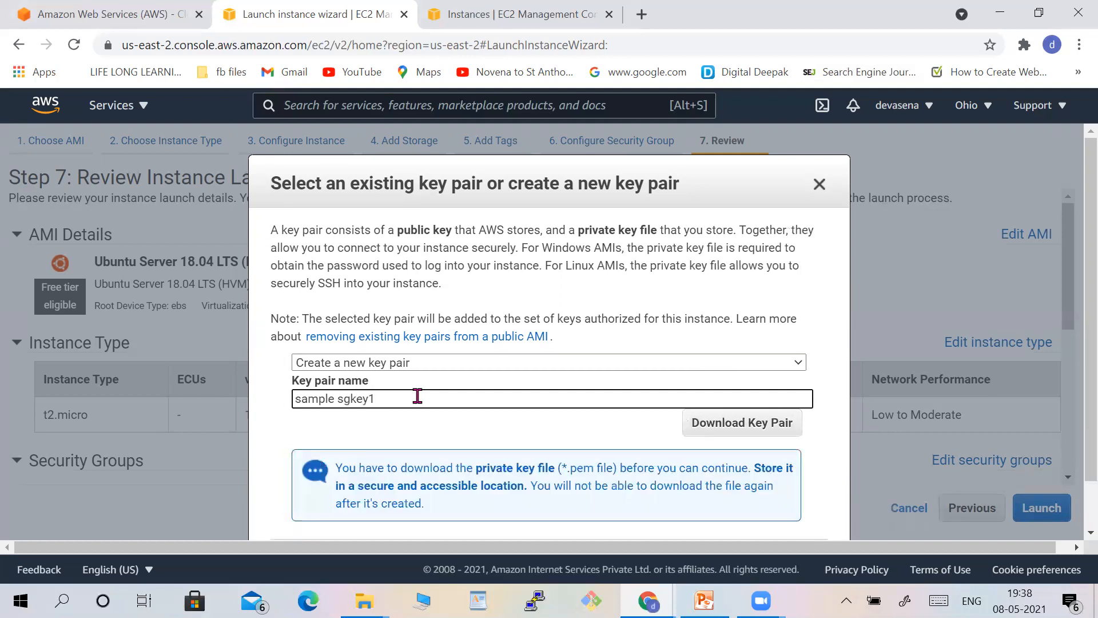
left_click(758, 434)
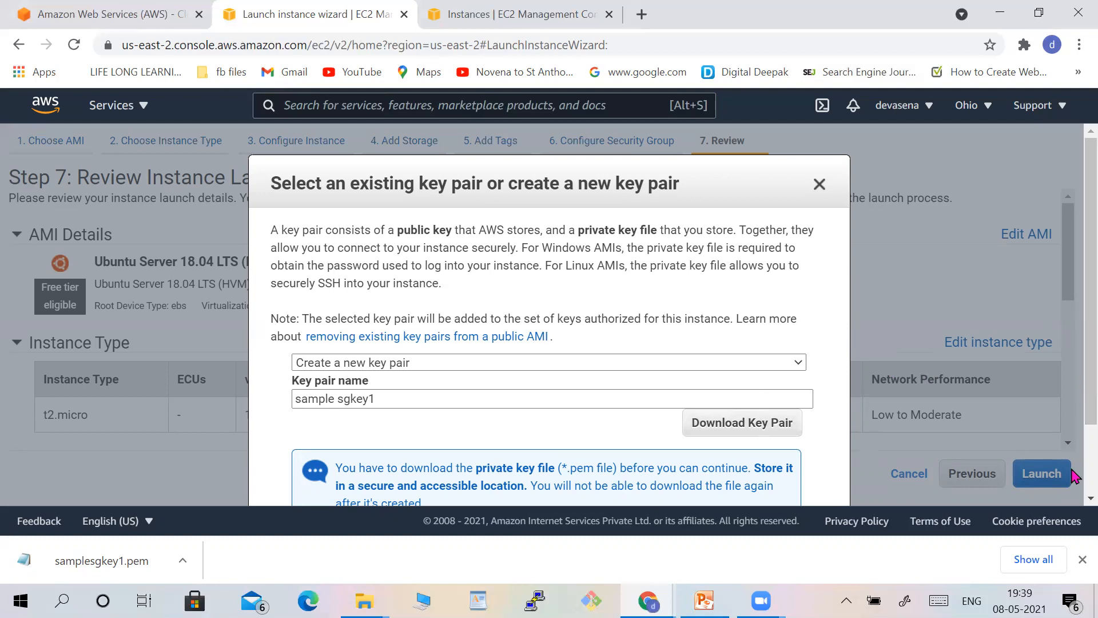
Launch the instance and open the instances list from the launch status page.
scroll(1075, 476, "down", 1)
left_click(766, 472)
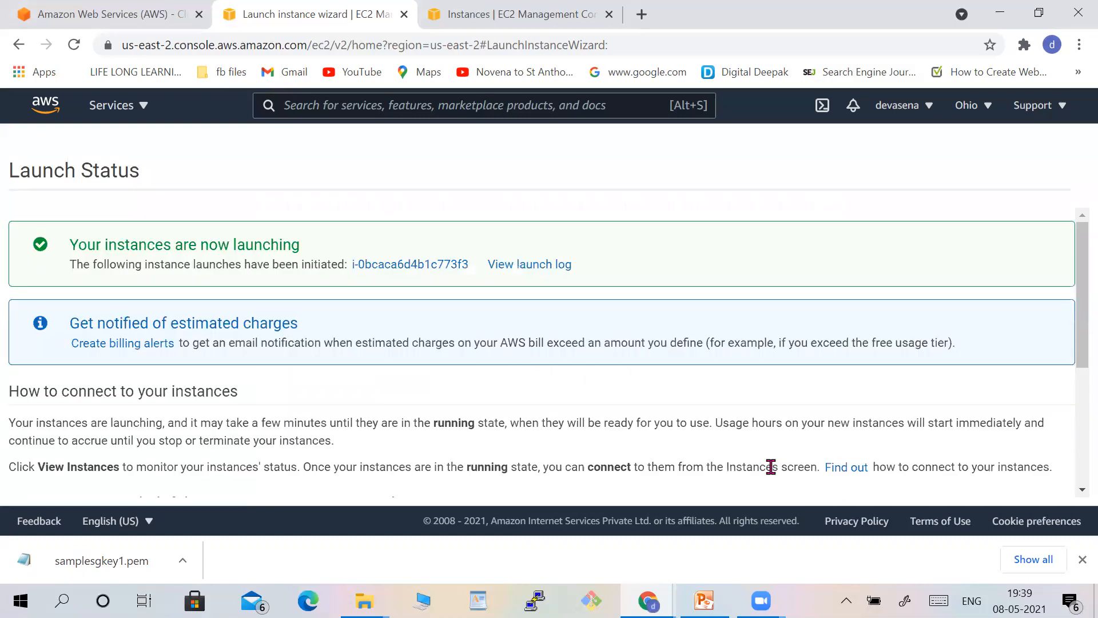
left_click(1081, 490)
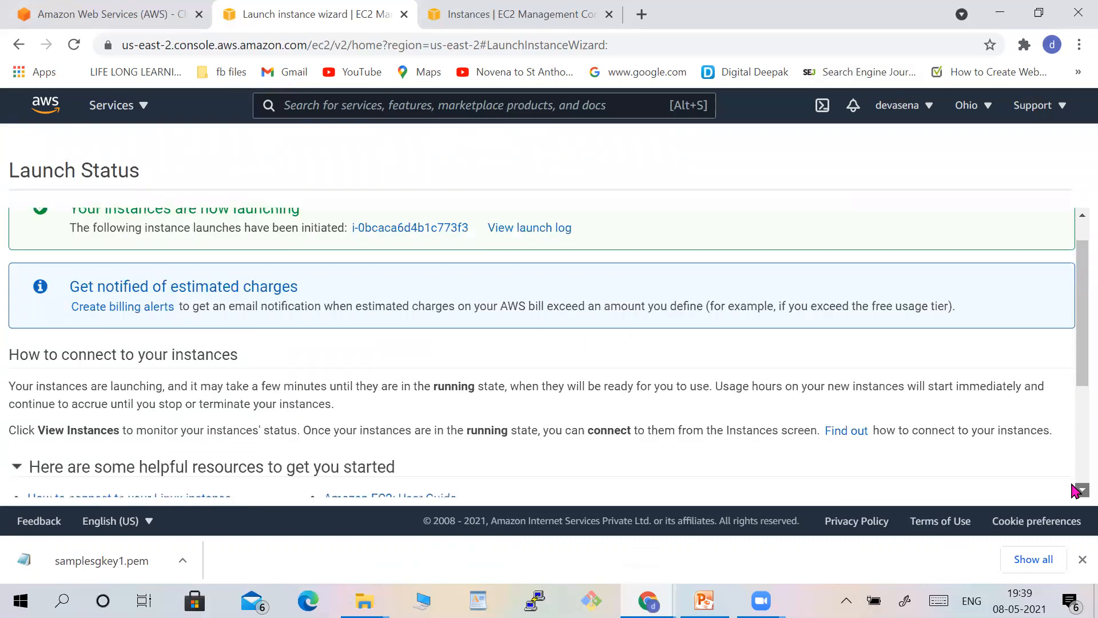
scroll(1075, 490, "down", 4)
left_click(1024, 488)
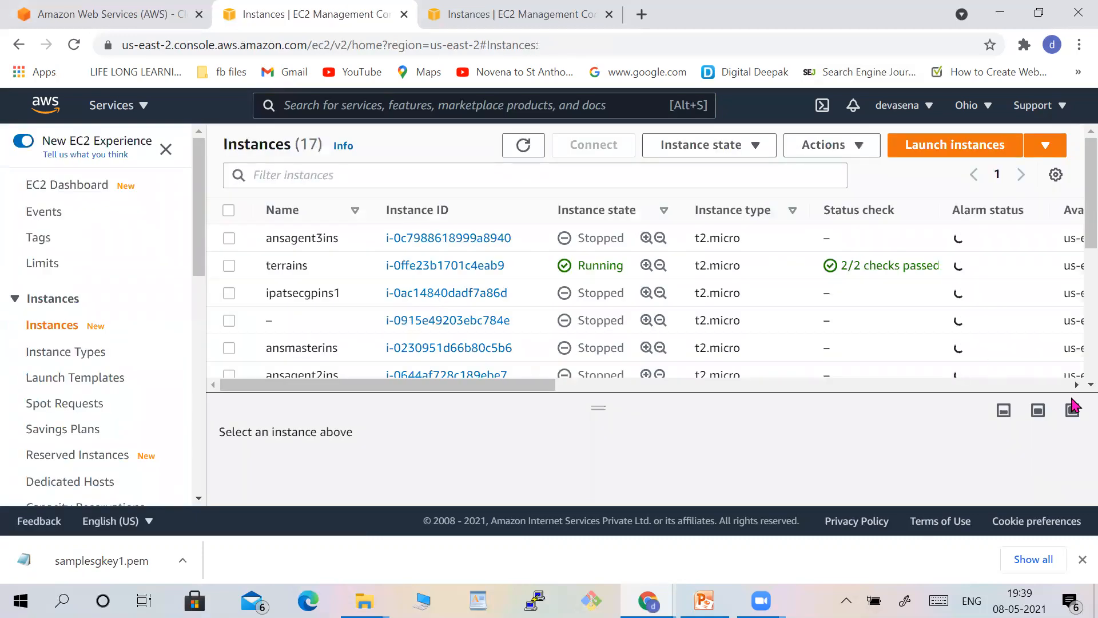
Locate the newly launched instance in the list and review its columns, including security group and key name.
scroll(1075, 391, "down", 3)
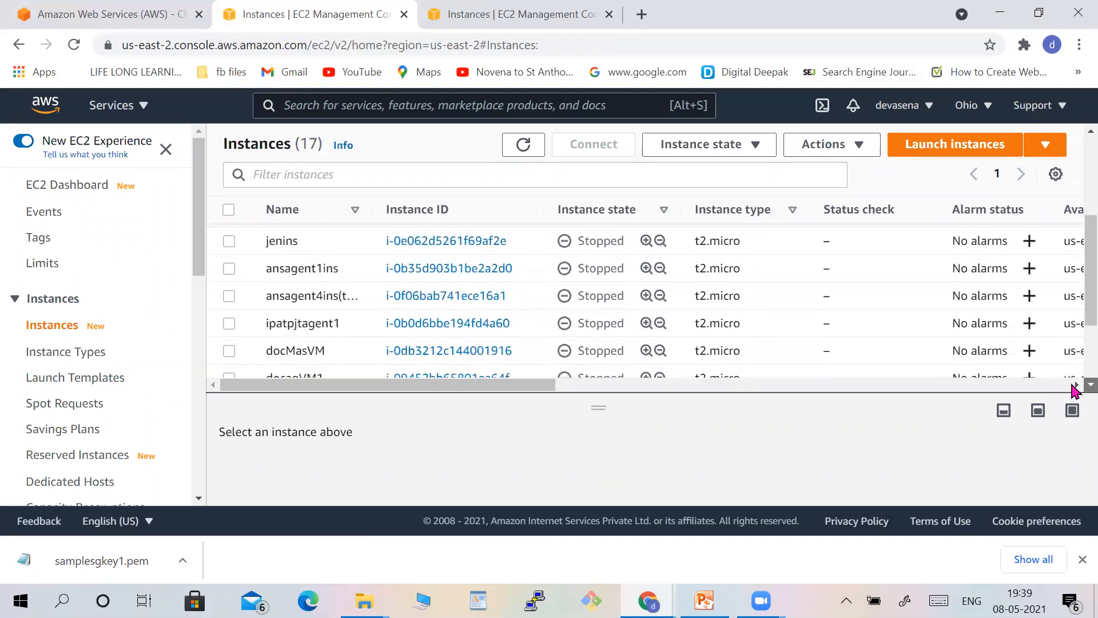
scroll(1075, 390, "down", 3)
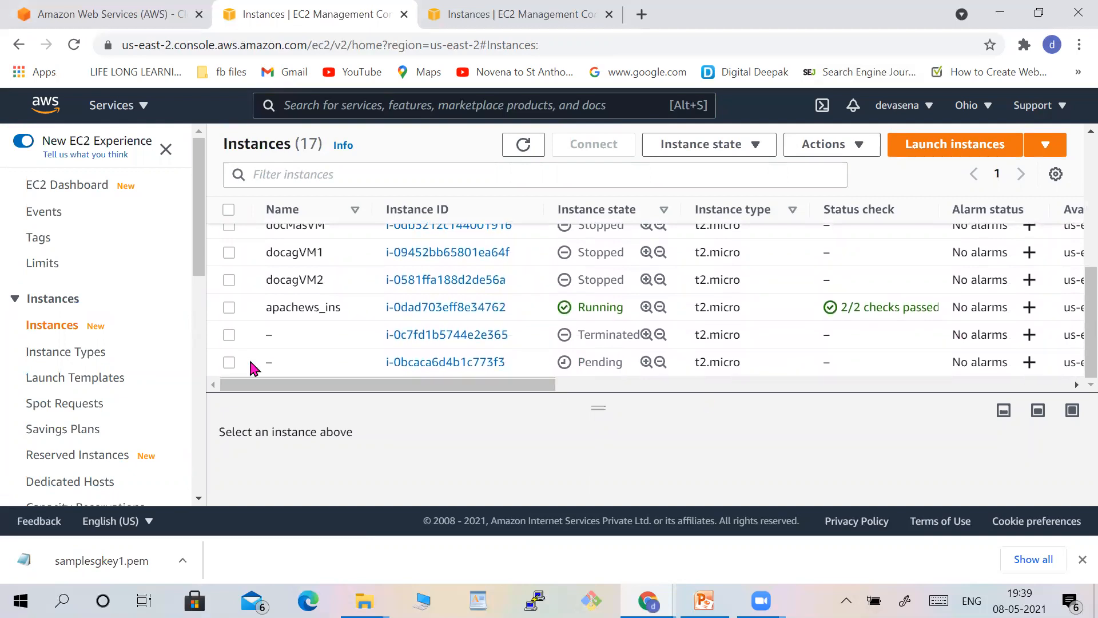
left_click(230, 361)
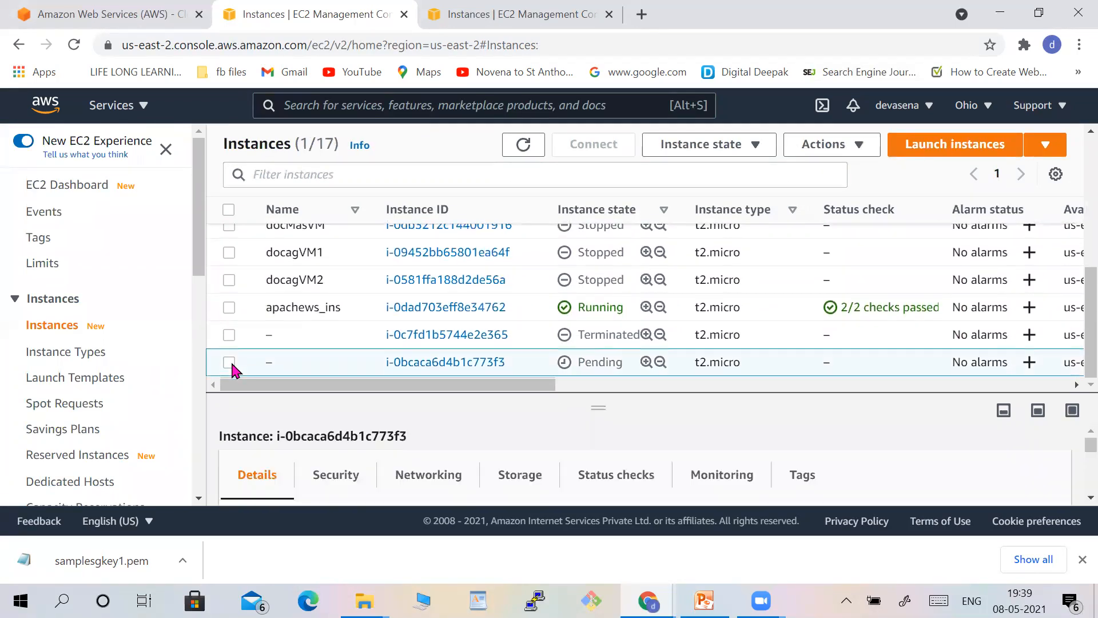
left_click(832, 385)
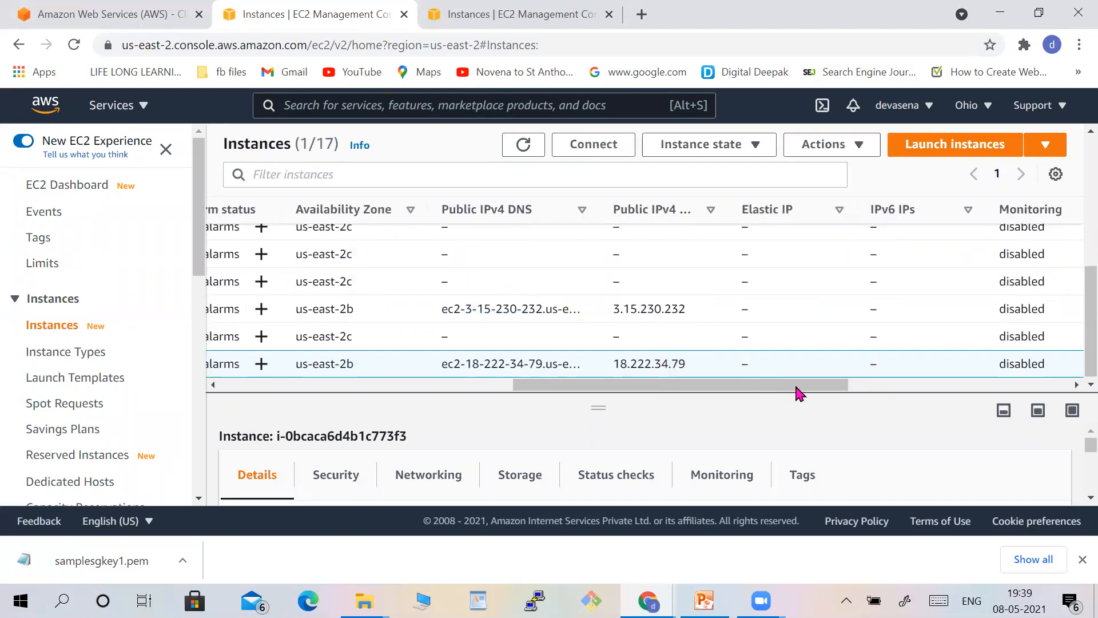
left_click(900, 384)
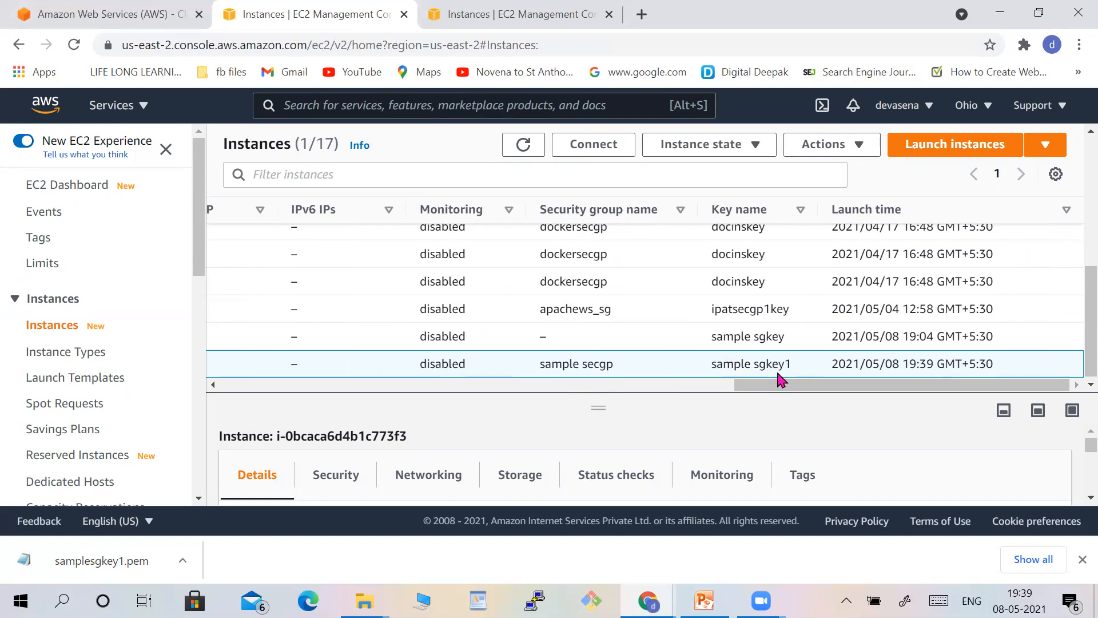
left_click(643, 388)
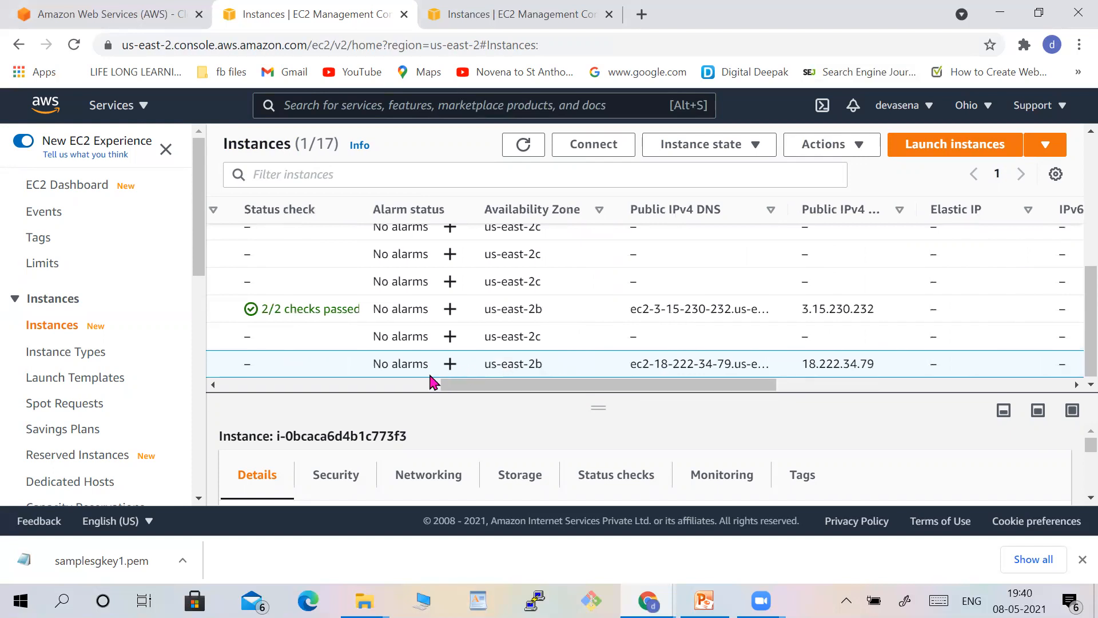
left_click(421, 384)
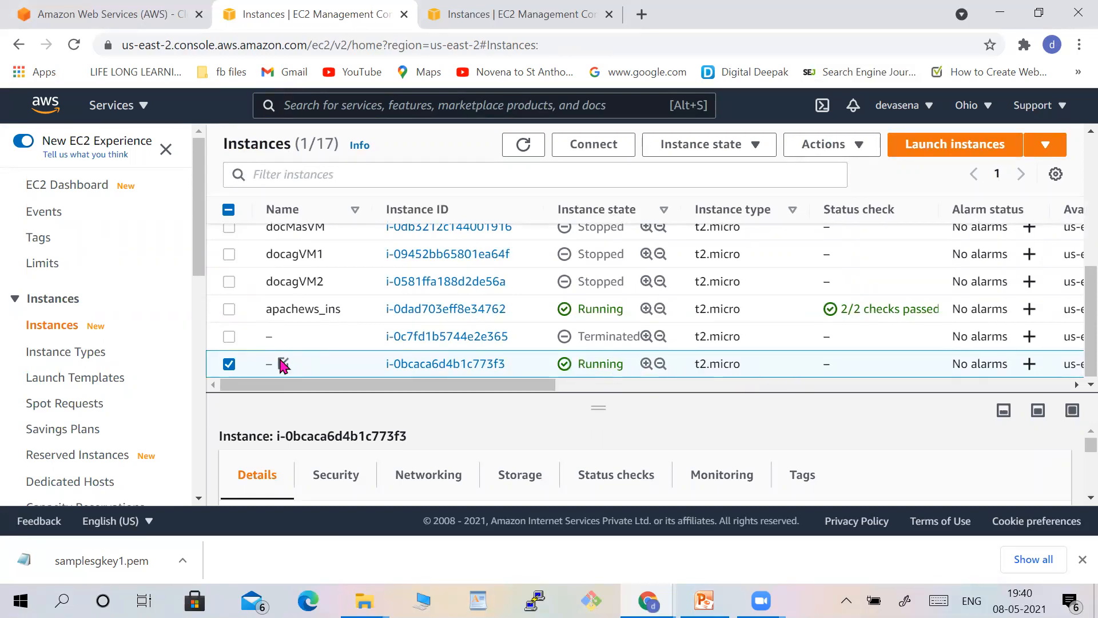
Name the new instance sample ins.
left_click(283, 364)
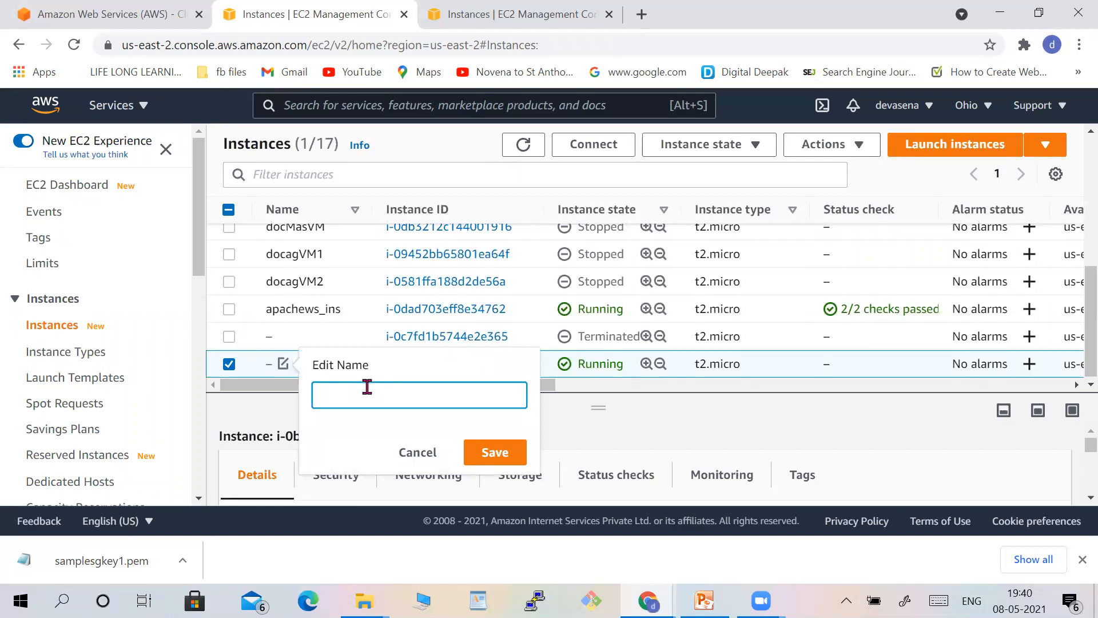
type("sample ins")
left_click(498, 458)
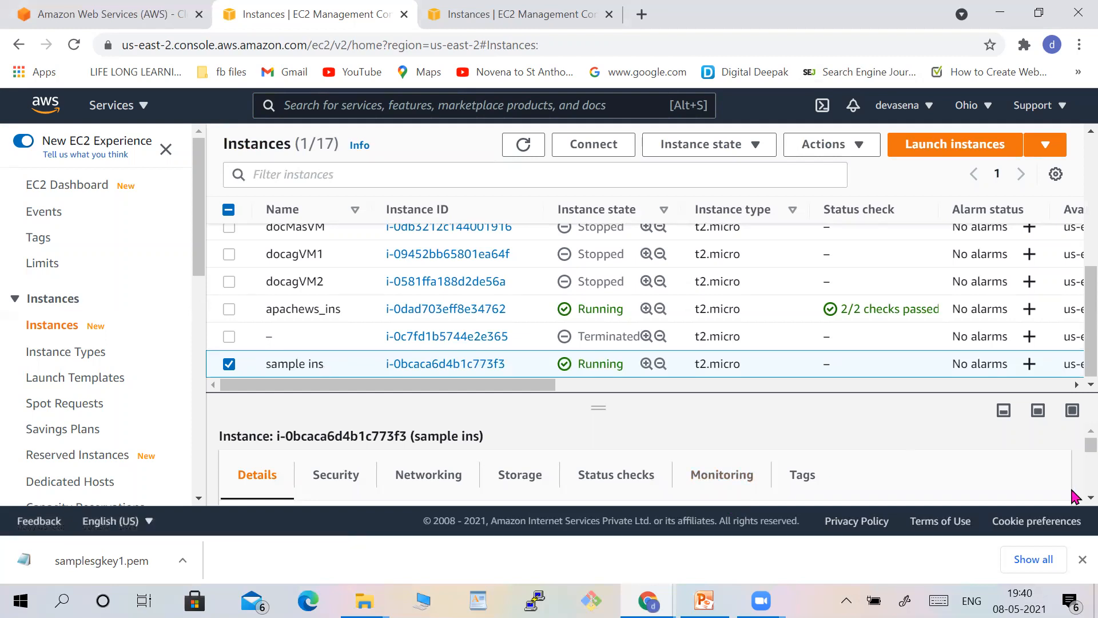
scroll(1073, 496, "down", 4)
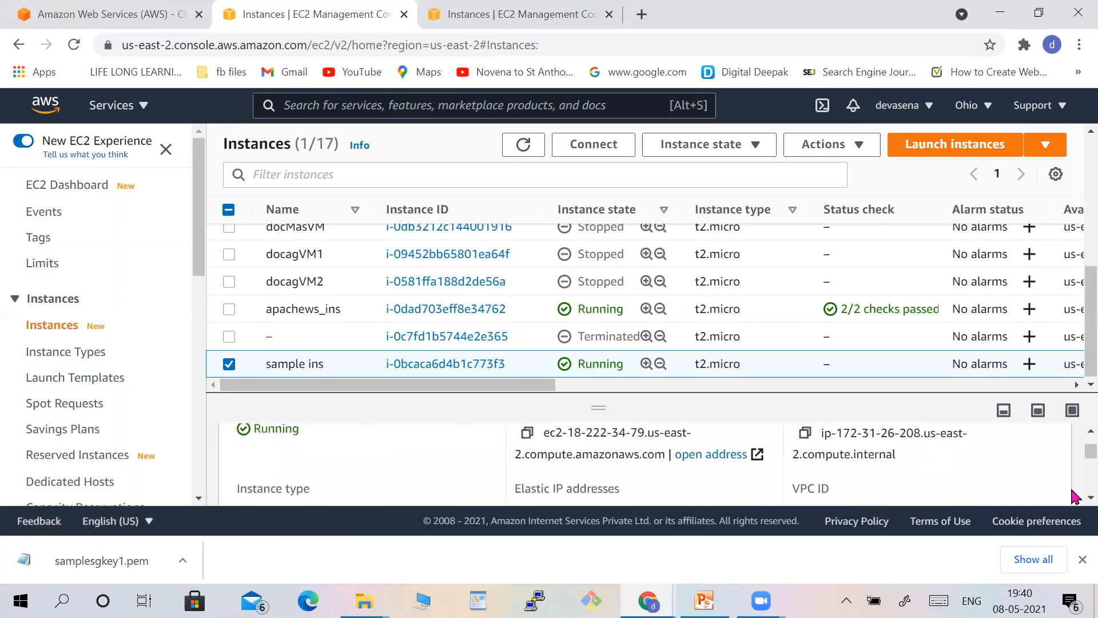
Review the sample ins instance's details pane, including its IP addresses, instance type, platform and AMI ID.
scroll(1073, 496, "down", 2)
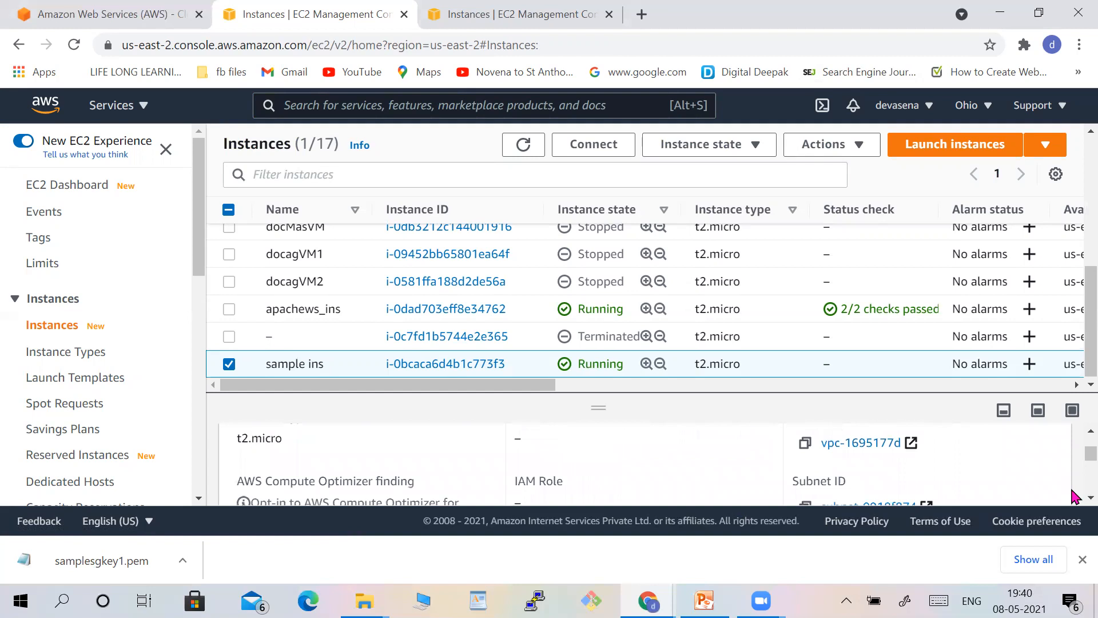
scroll(1073, 496, "down", 1)
scroll(1074, 495, "down", 1)
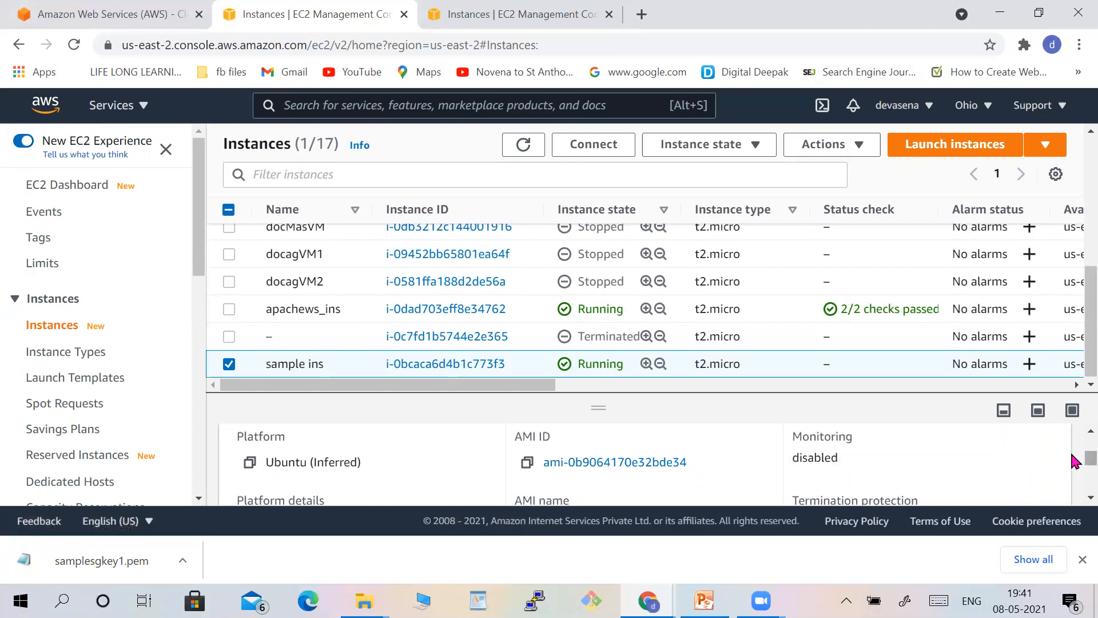
scroll(1073, 446, "up", 1)
scroll(1073, 447, "up", 1)
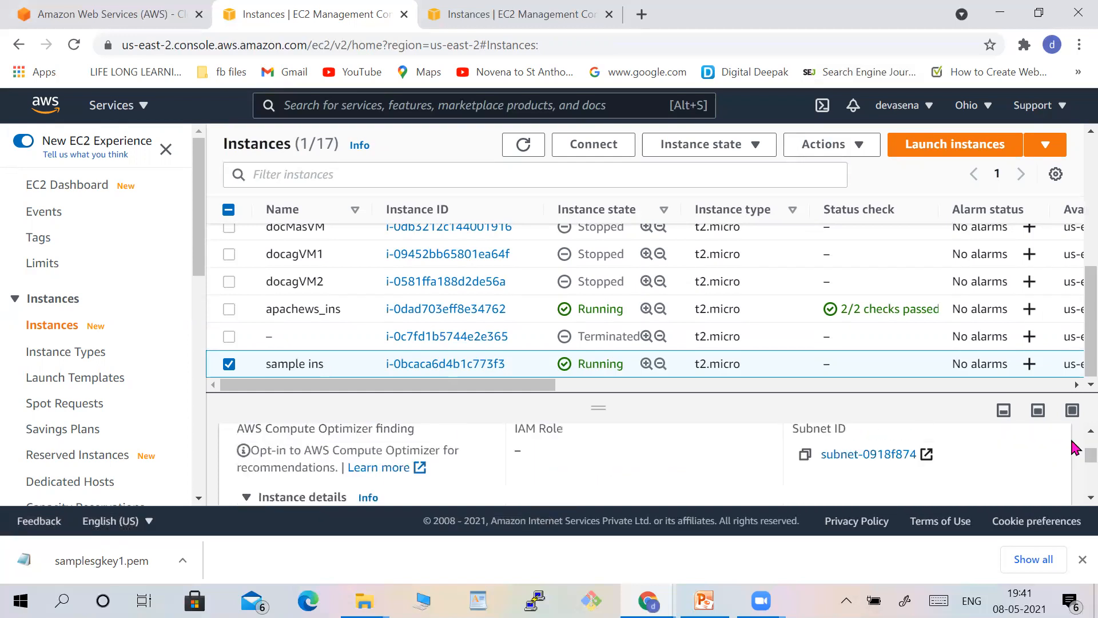
scroll(1073, 443, "up", 1)
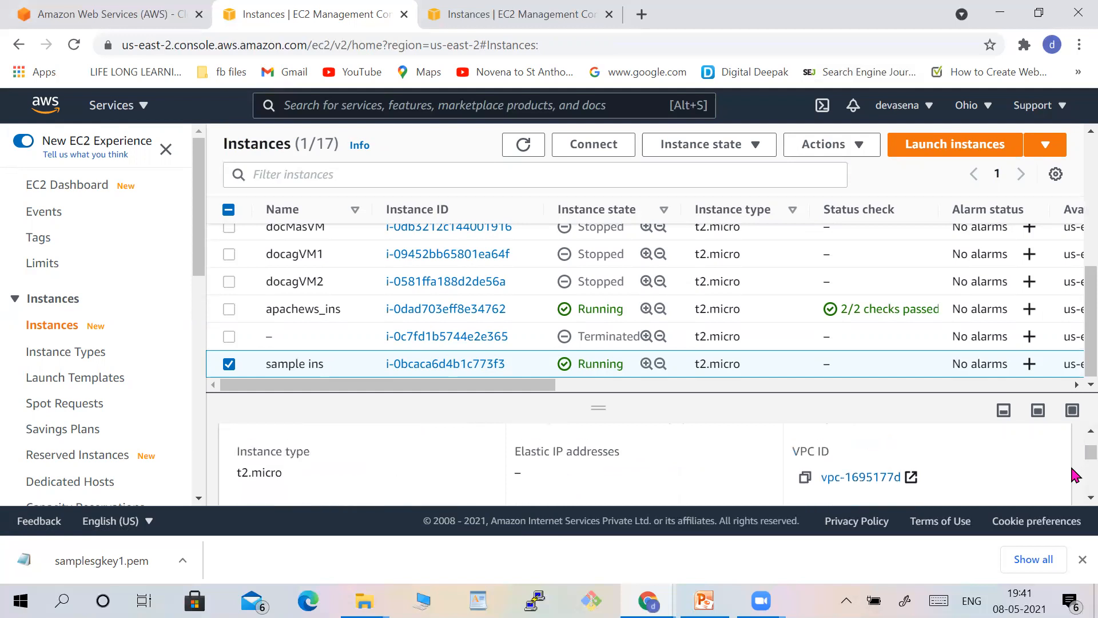
scroll(1073, 492, "down", 1)
scroll(1073, 497, "down", 1)
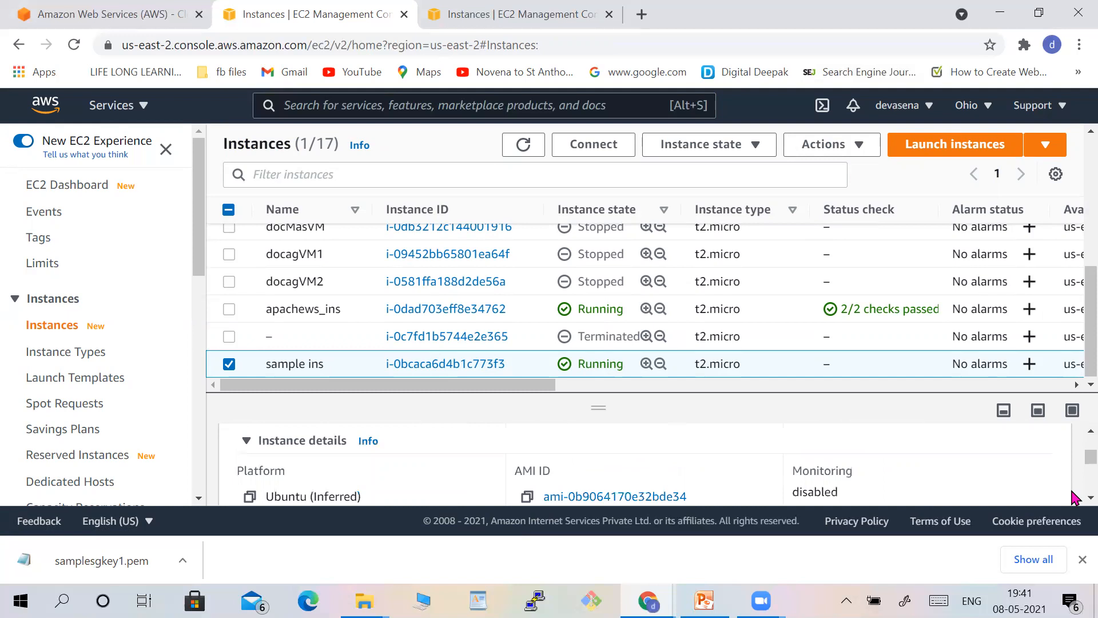
scroll(1074, 443, "up", 2)
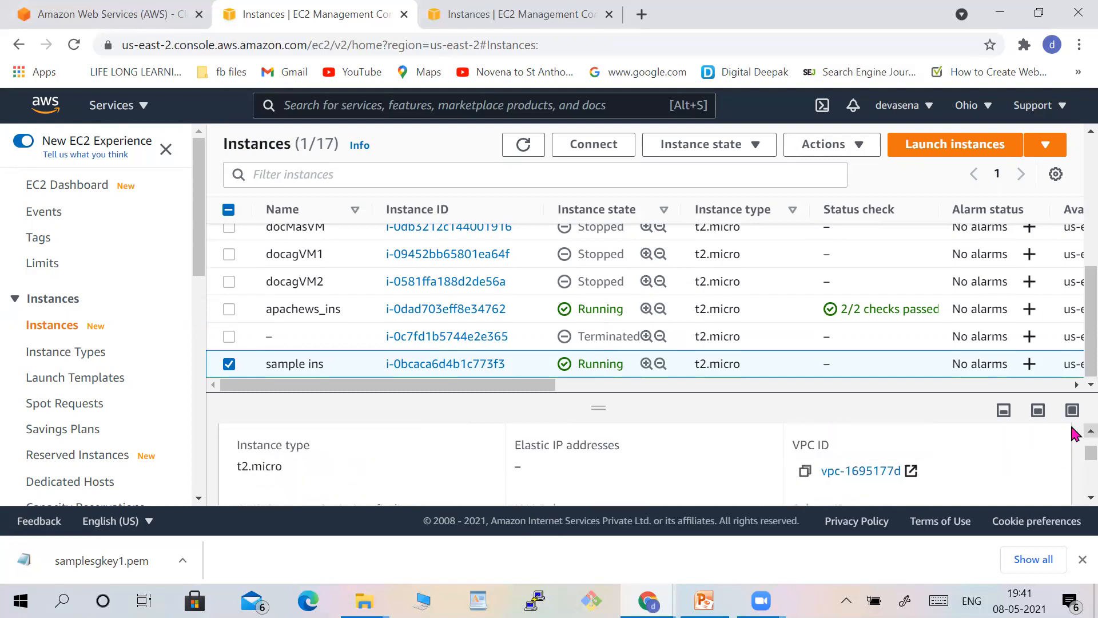
scroll(1075, 444, "up", 2)
scroll(1074, 444, "up", 2)
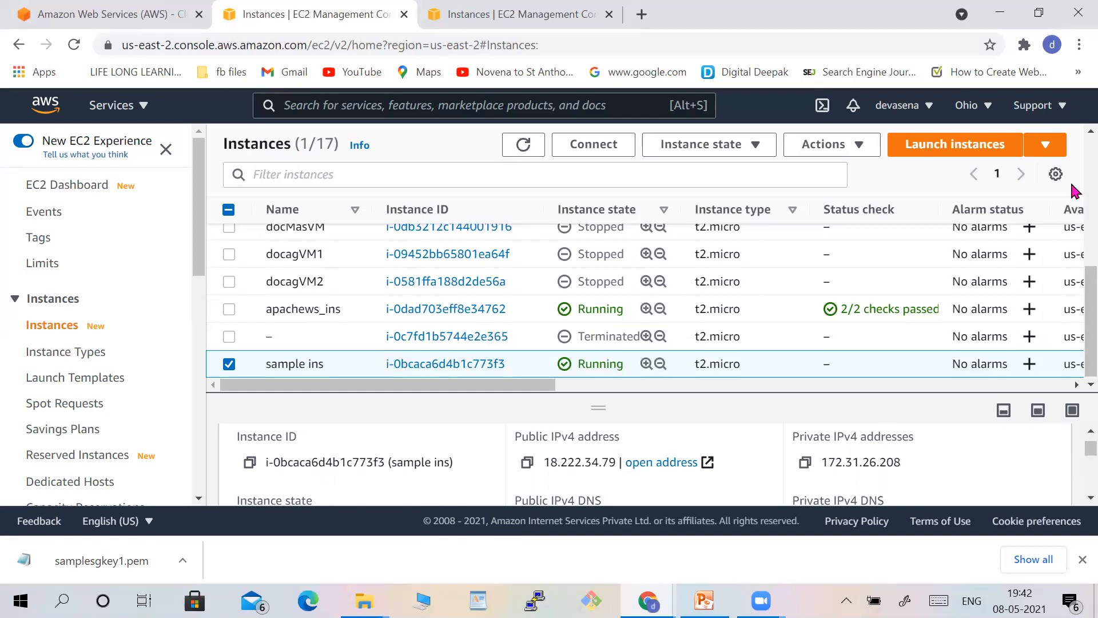
scroll(1072, 189, "up", 4)
scroll(1075, 166, "up", 2)
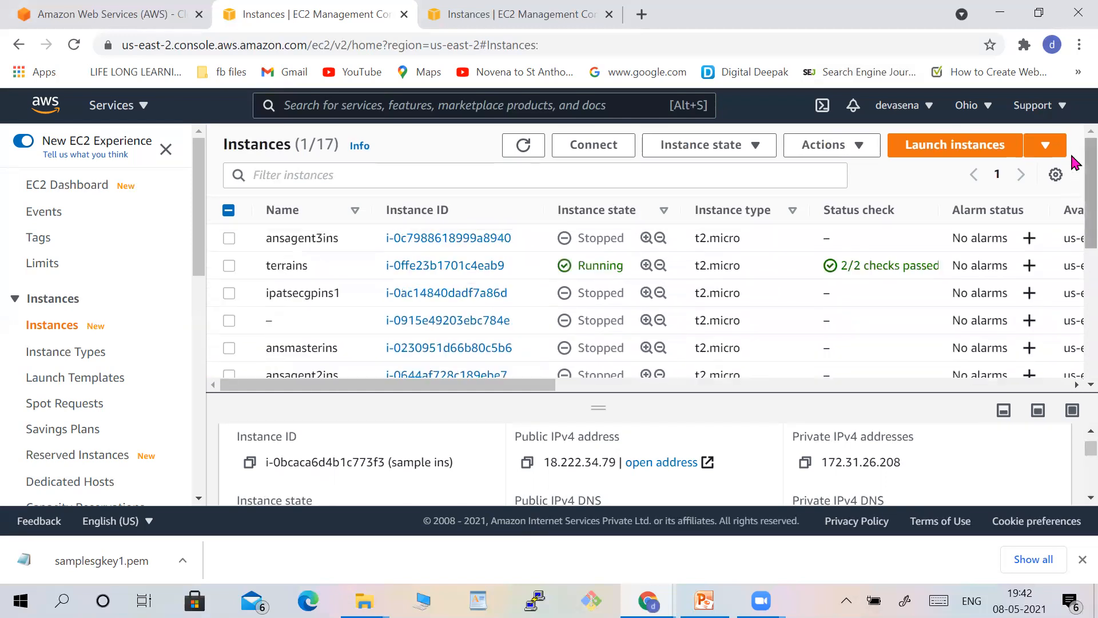